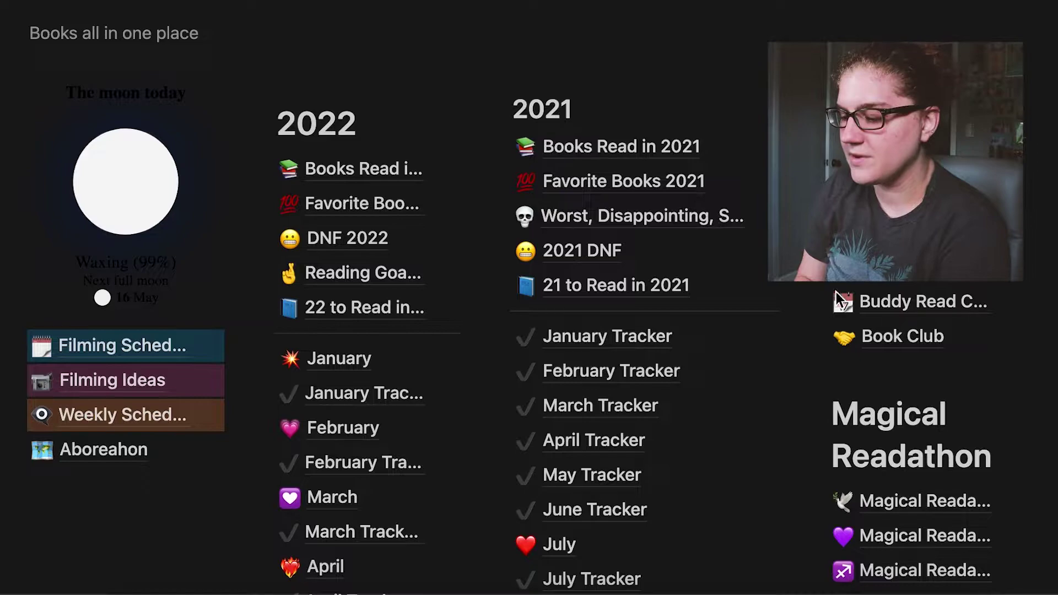
- Look over the book dashboard's 2022, 2021, Life, Magical Readathon and 2020 page lists
scroll(835, 300, down, 4)
scroll(838, 302, down, 7)
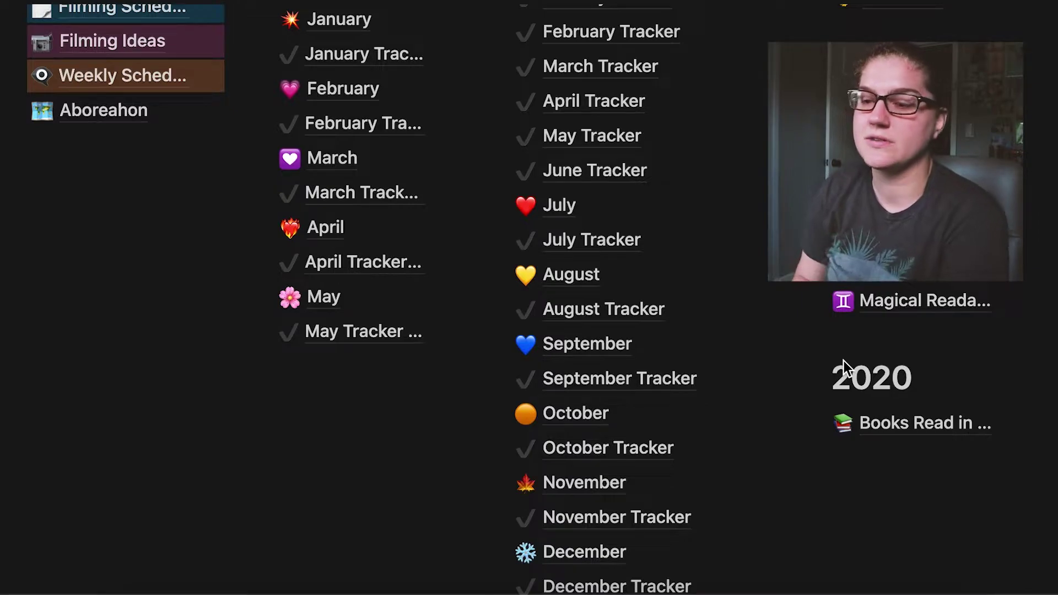
scroll(844, 361, up, 5)
scroll(845, 364, up, 4)
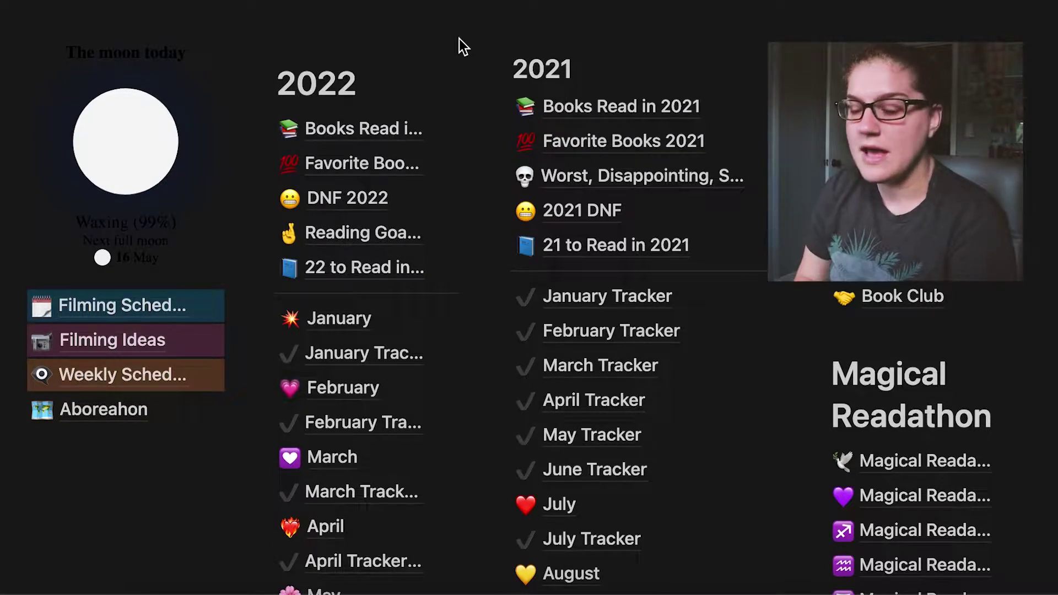
scroll(402, 270, down, 3)
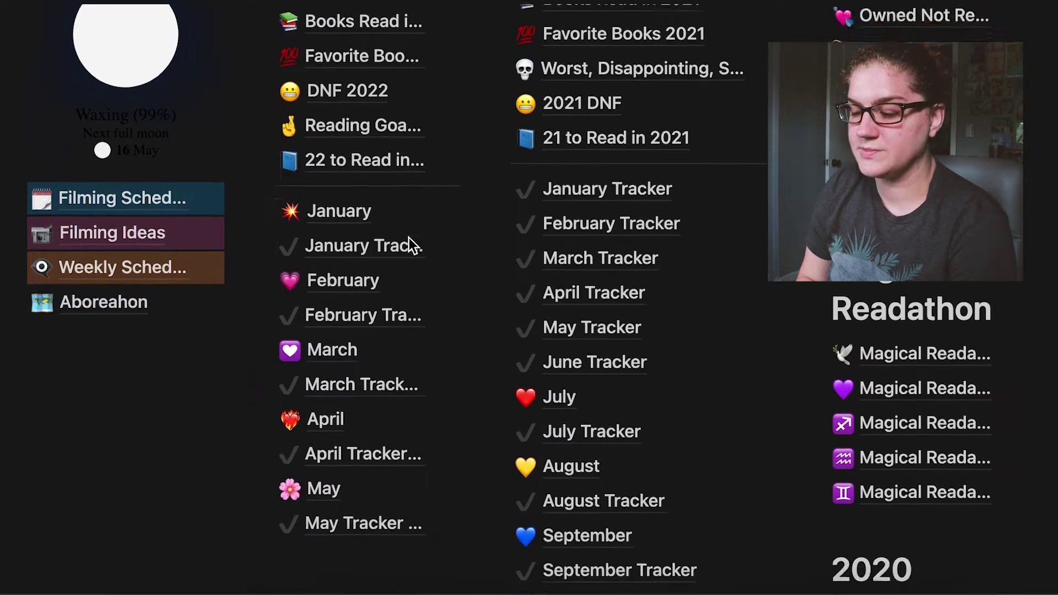
scroll(408, 237, down, 2)
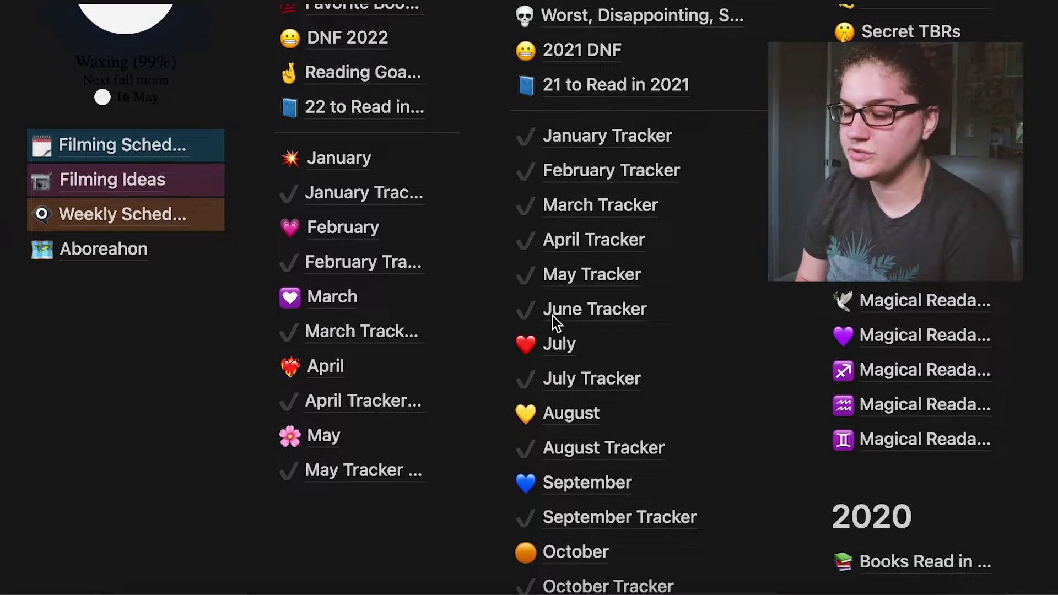
scroll(568, 372, down, 3)
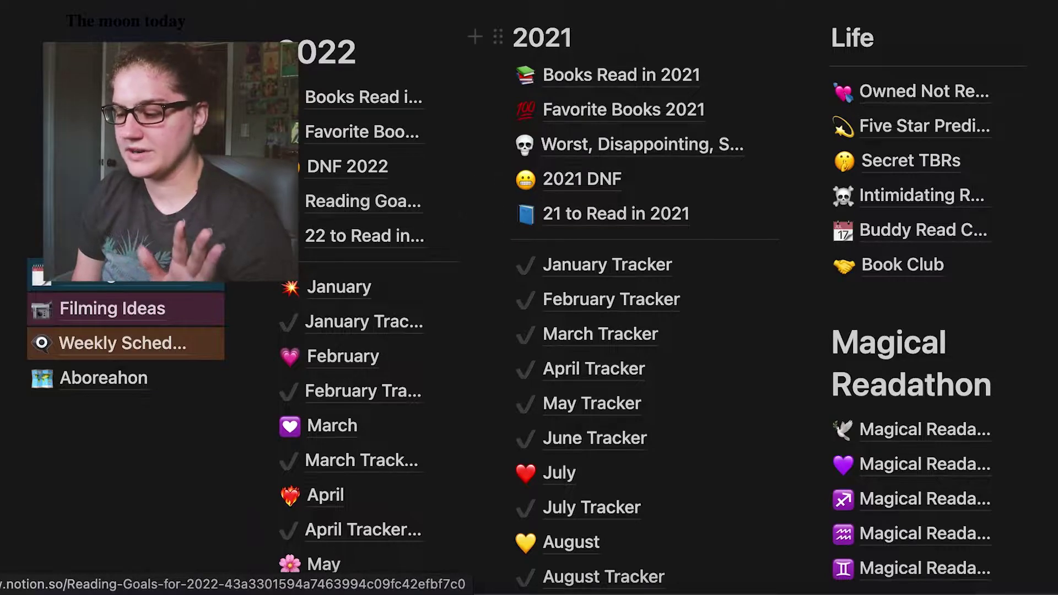
scroll(775, 446, down, 3)
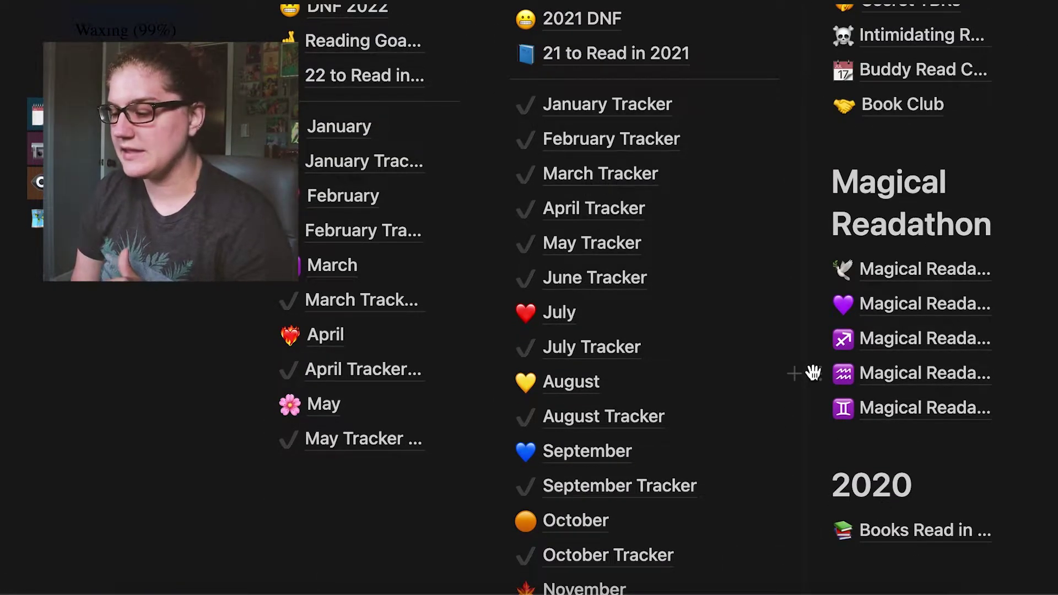
scroll(957, 254, up, 4)
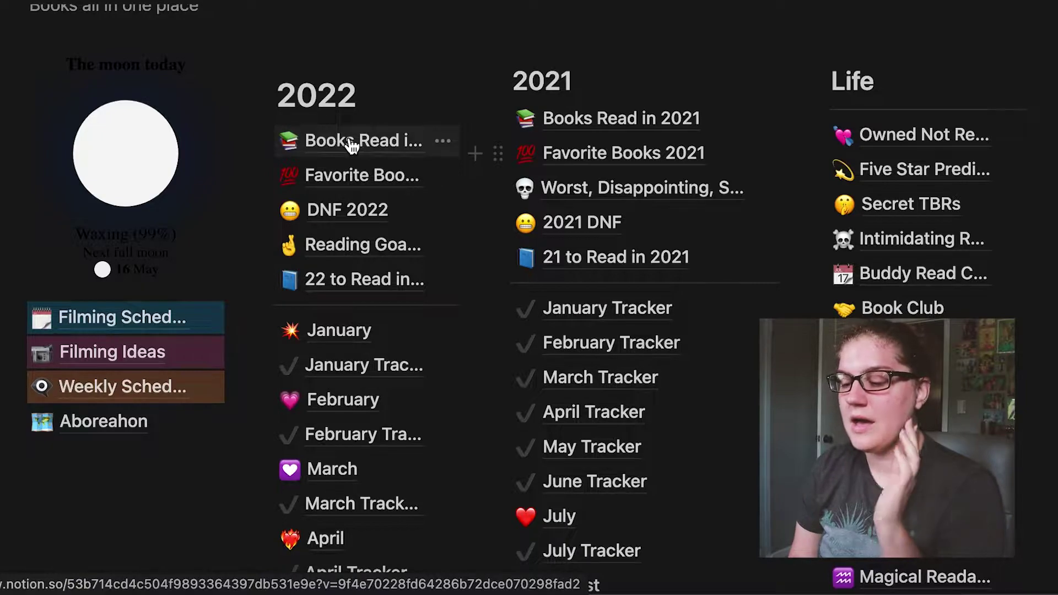
- Open the Books Read in 2022 database and clear its Wrap Up filter
click(350, 143)
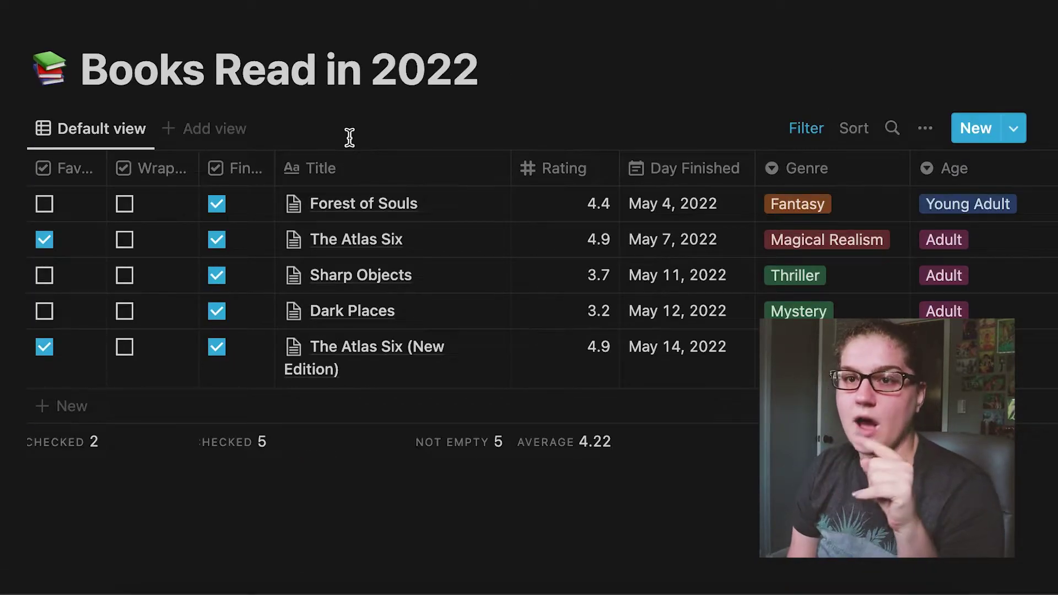
click(801, 132)
click(216, 178)
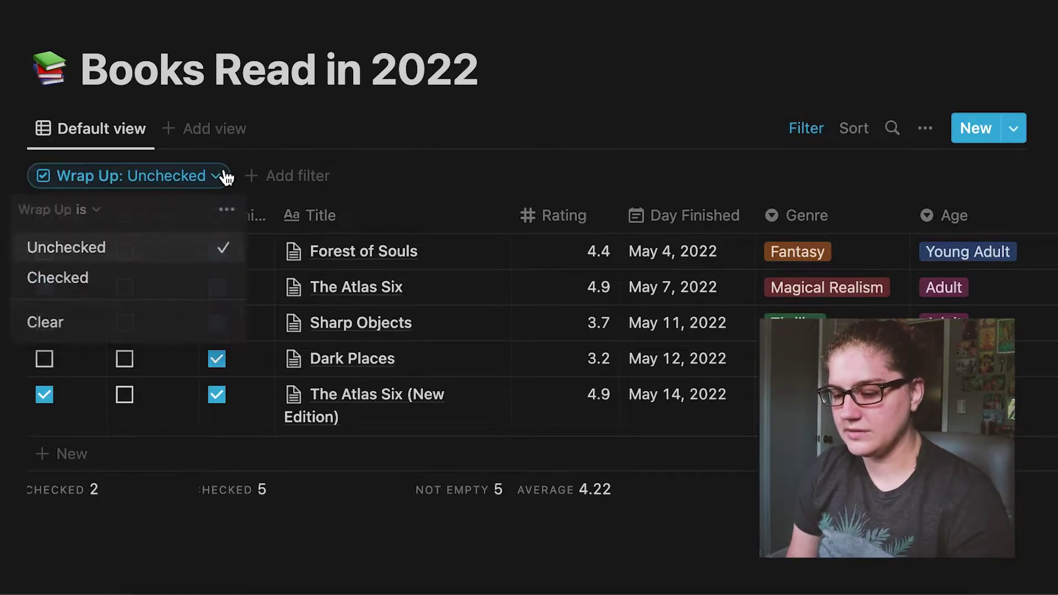
click(51, 322)
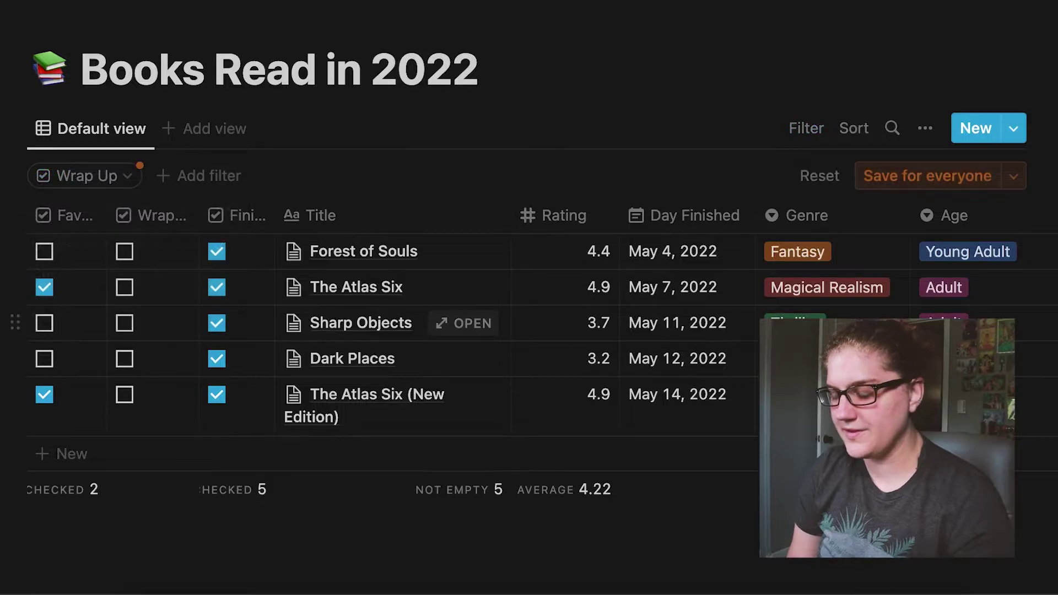
- Review the whole unfiltered list of books read, from the January entries through the May entries
scroll(407, 342, down, 8)
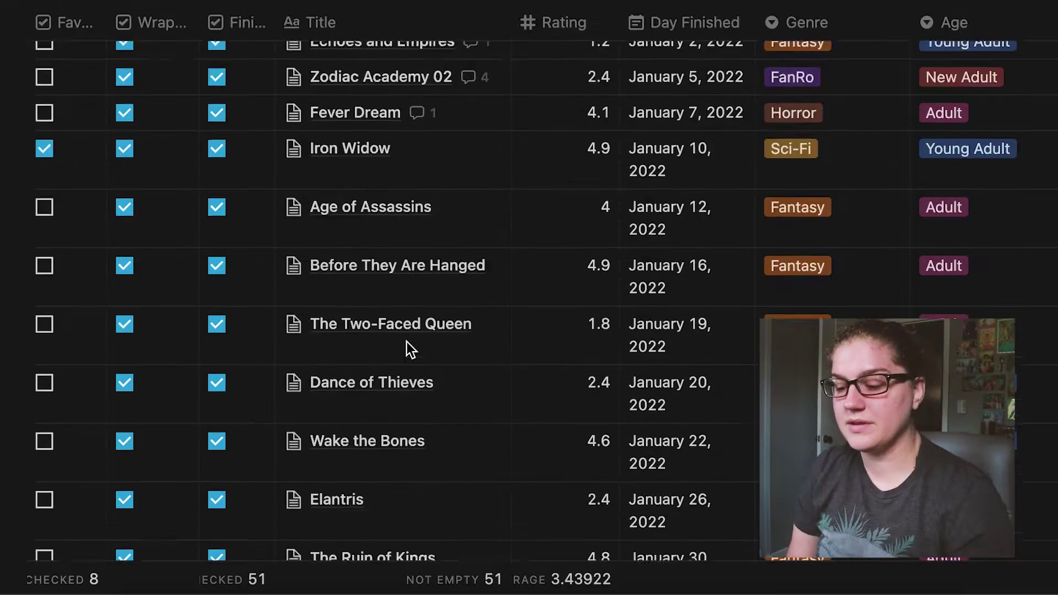
scroll(407, 342, down, 4)
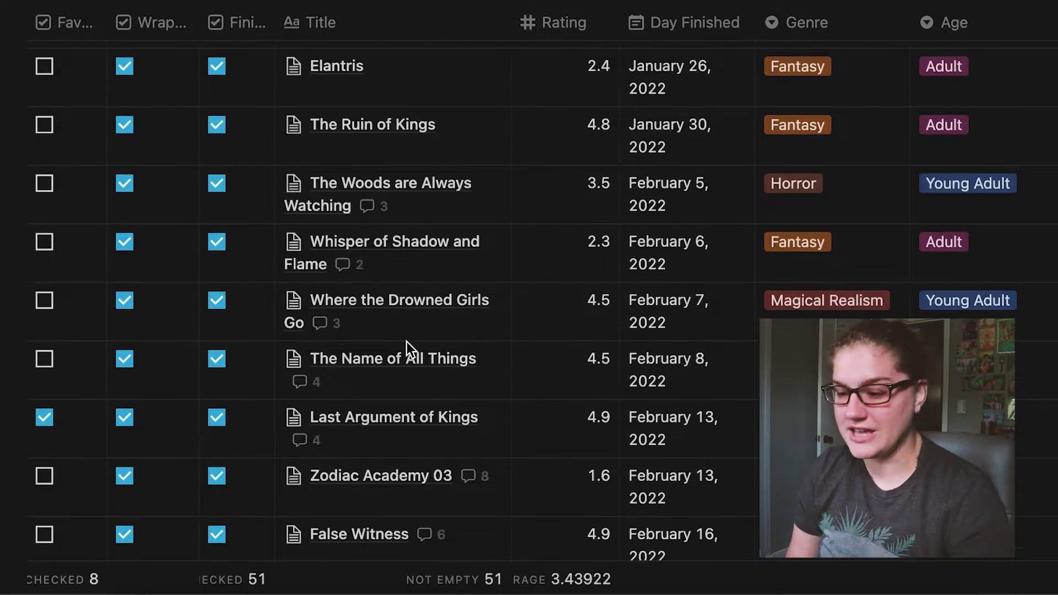
scroll(407, 342, down, 12)
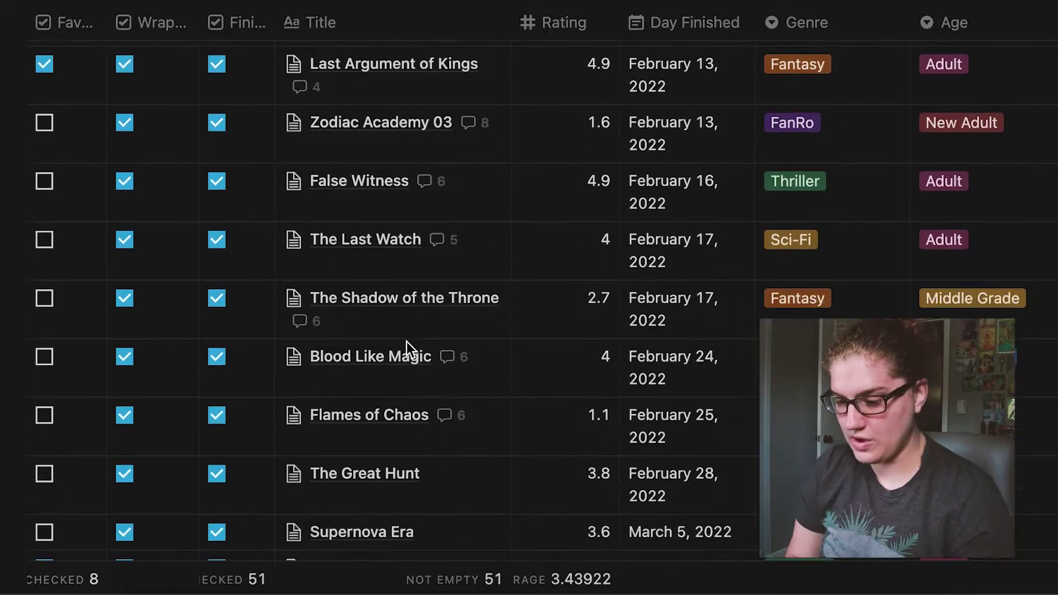
scroll(409, 348, down, 14)
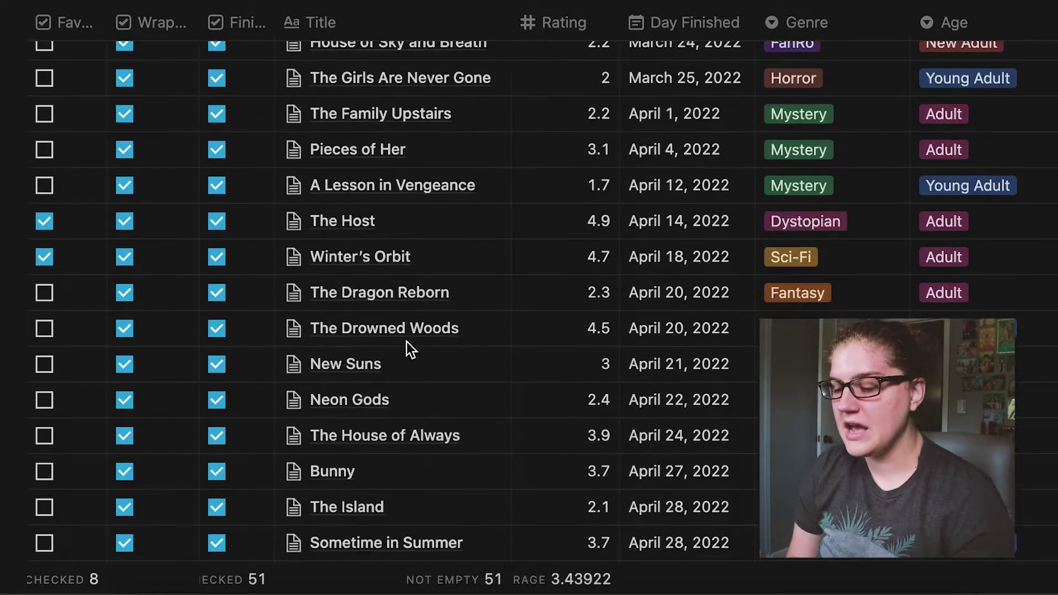
scroll(406, 342, down, 3)
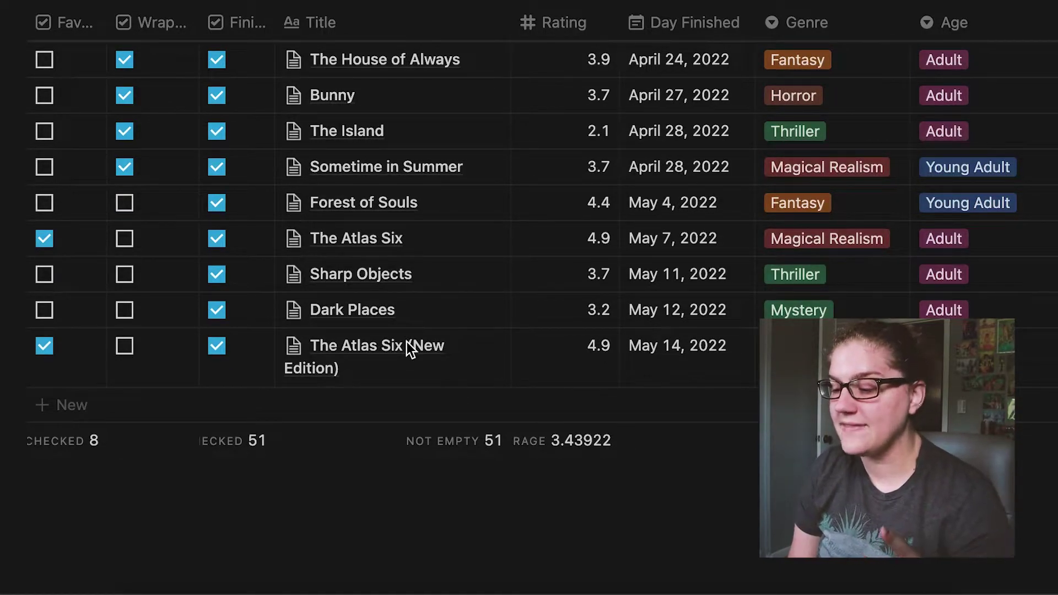
scroll(407, 342, up, 3)
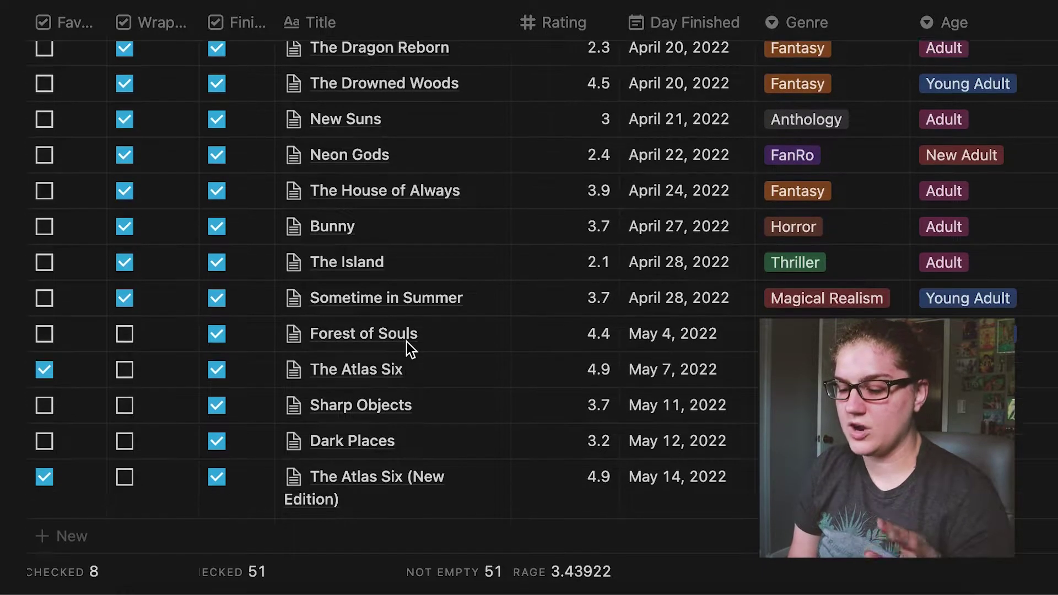
scroll(407, 342, up, 1)
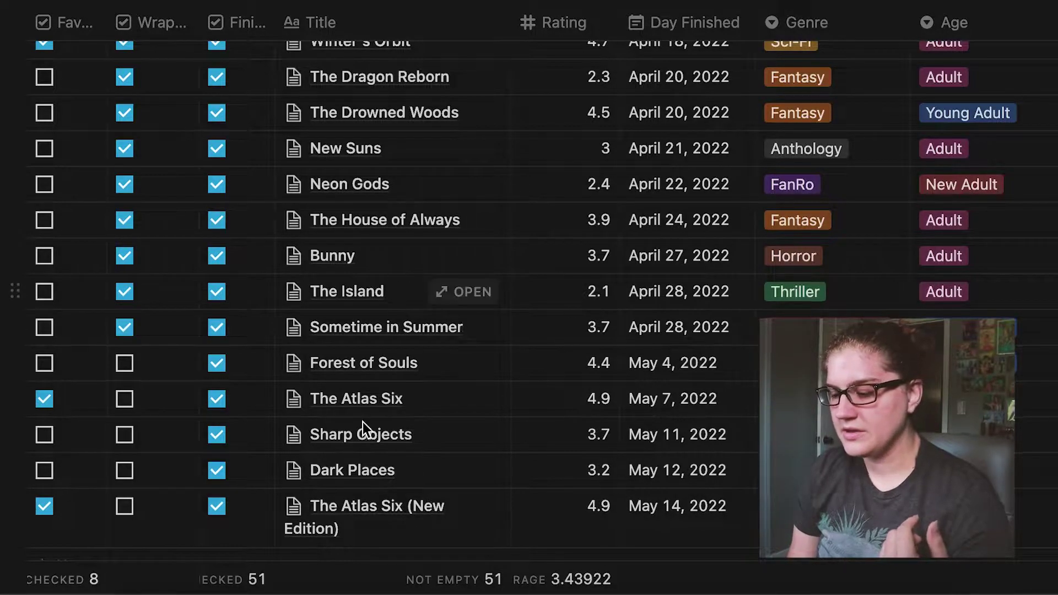
scroll(354, 111, up, 20)
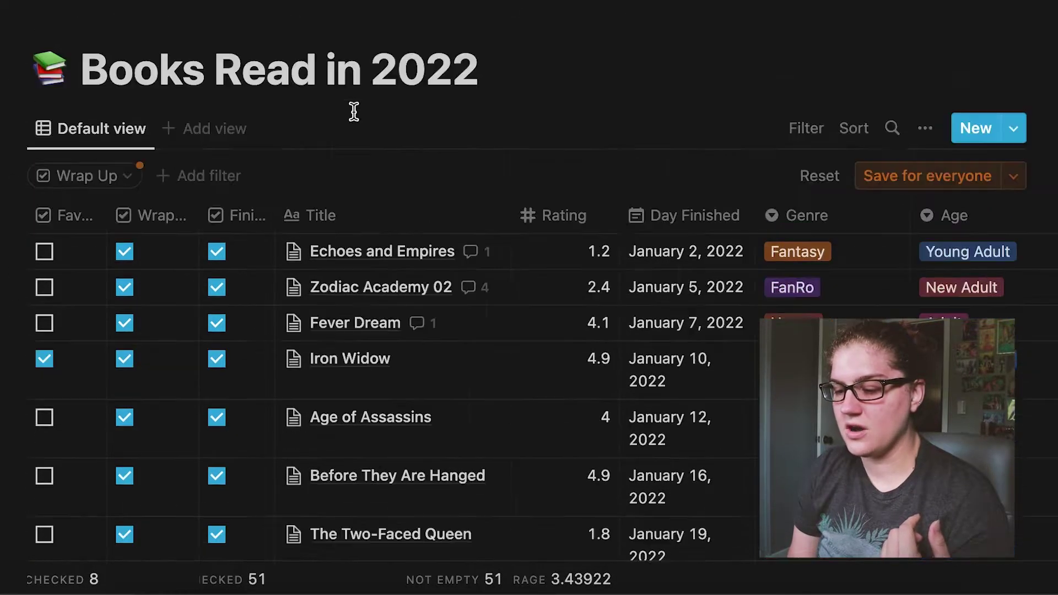
- Filter the books by Wrap Up set to Checked, and switch the filter back to Unchecked
click(133, 182)
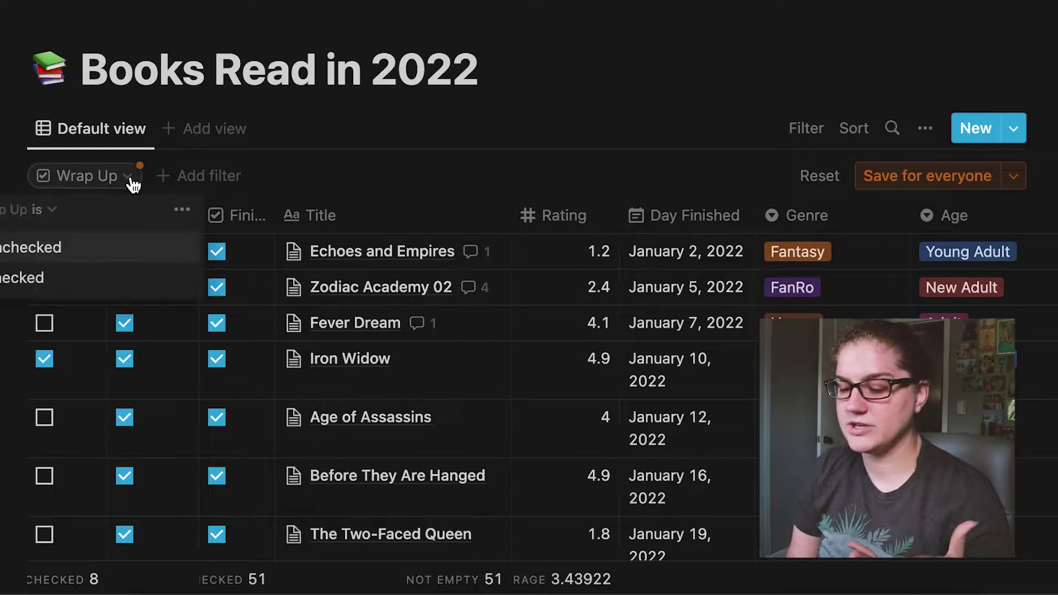
click(45, 278)
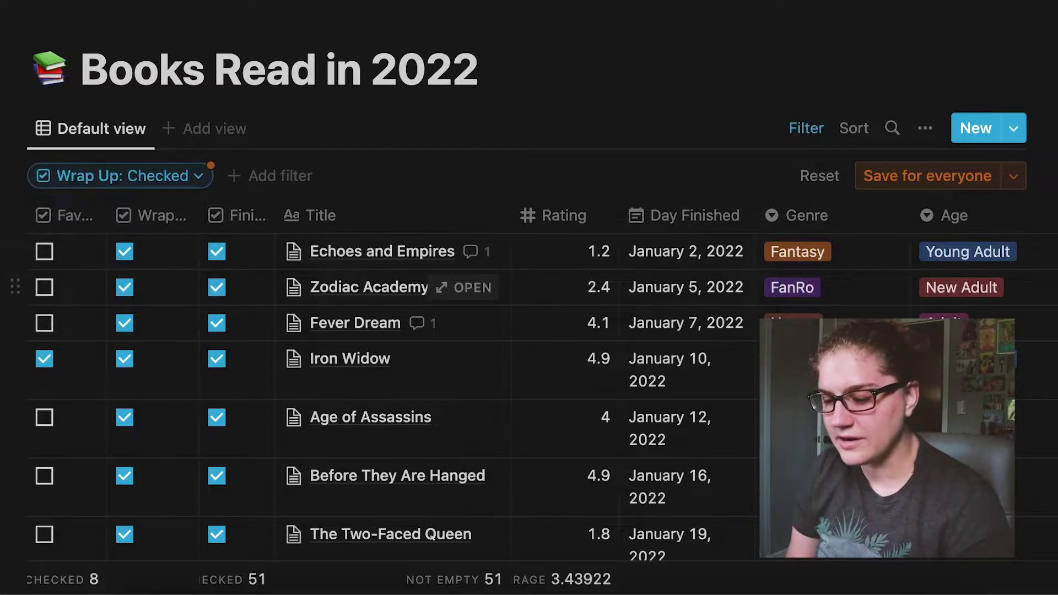
scroll(187, 113, down, 2)
click(188, 115)
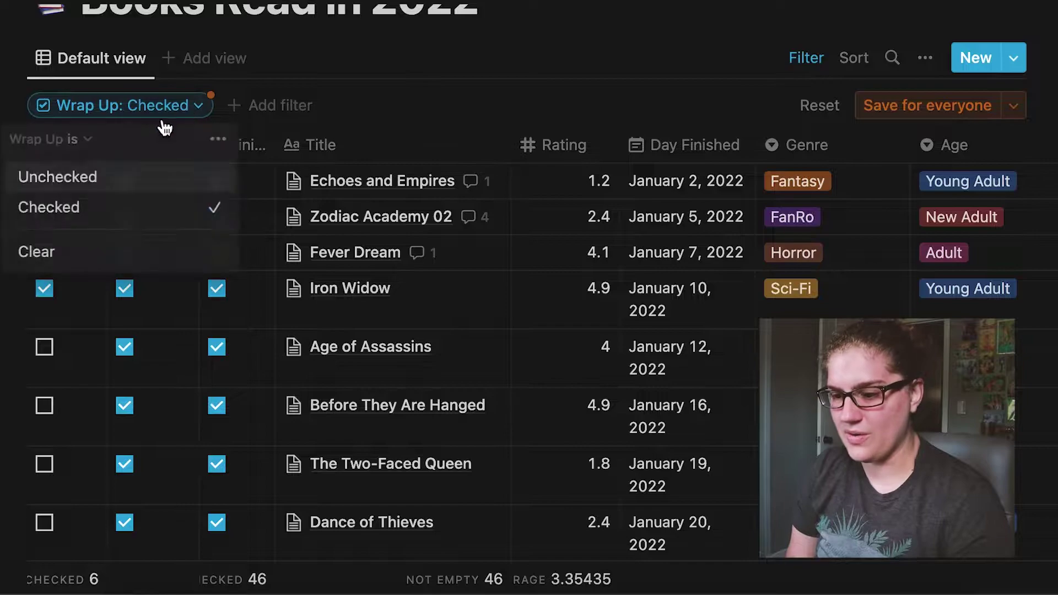
click(77, 177)
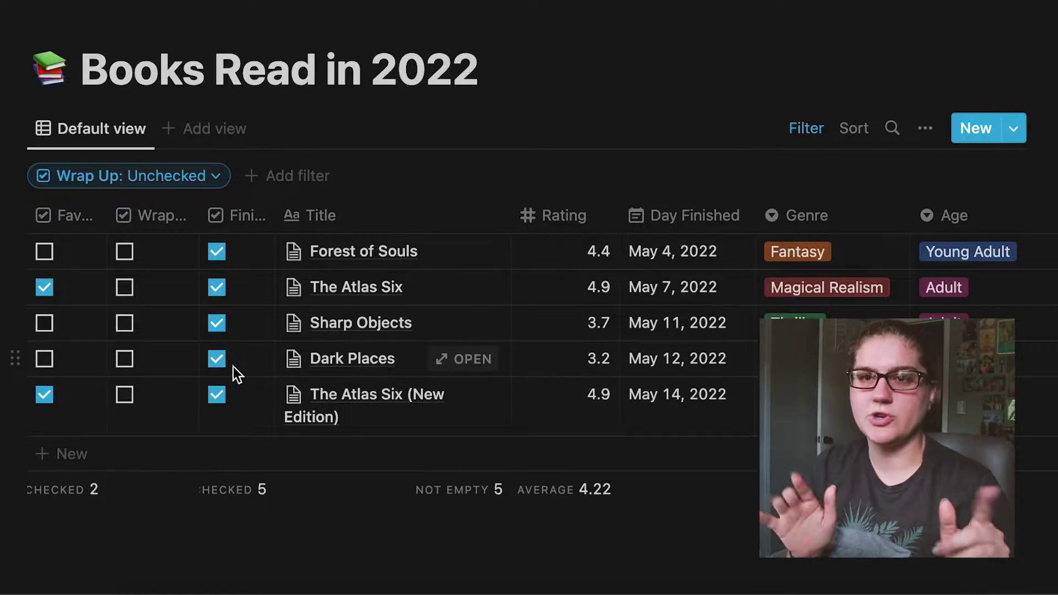
- Delete the Finished checkbox property beside the Title column
click(233, 213)
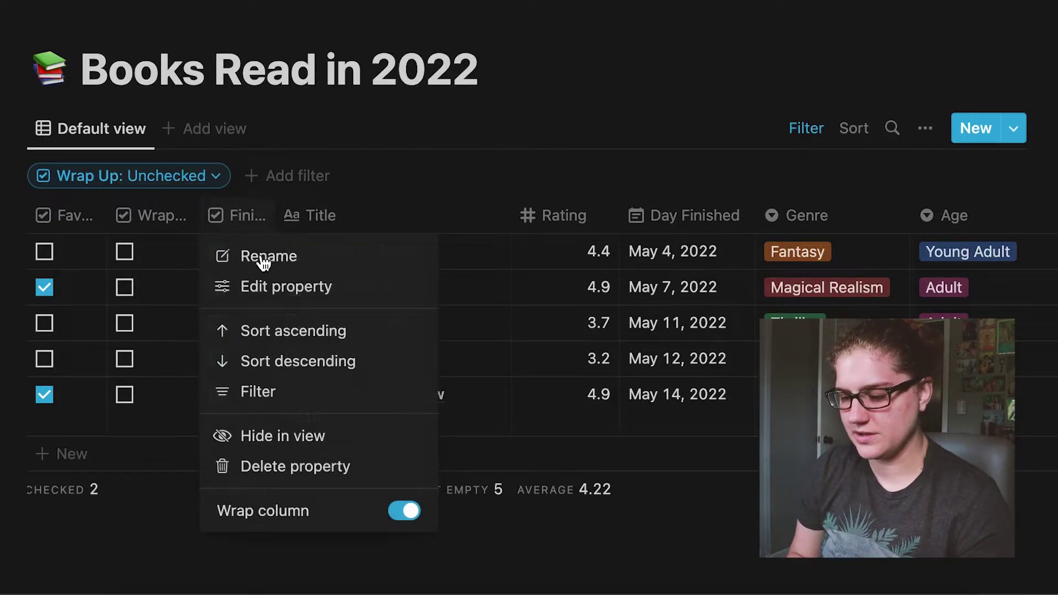
click(272, 468)
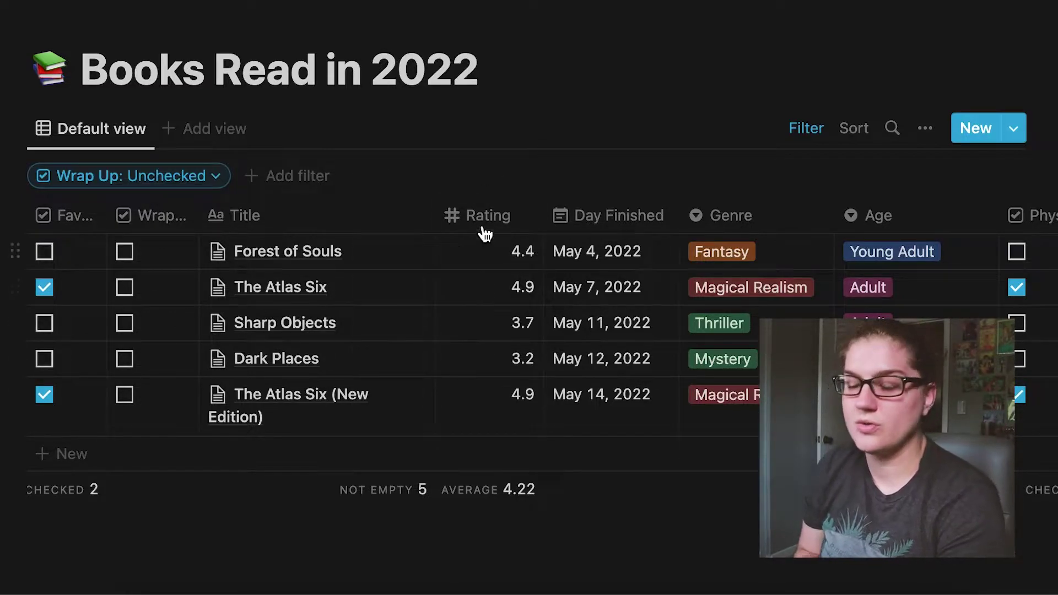
- Examine the Genre options available for Forest of Souls without changing its genre
drag(485, 225, 541, 213)
scroll(481, 224, right, 3)
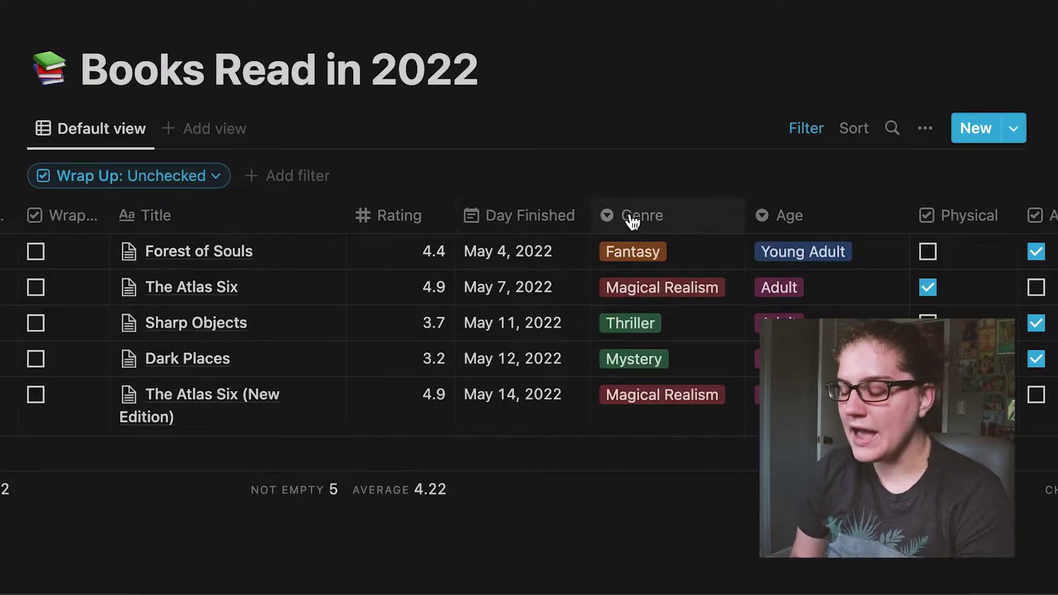
scroll(632, 221, right, 3)
scroll(632, 221, right, 1)
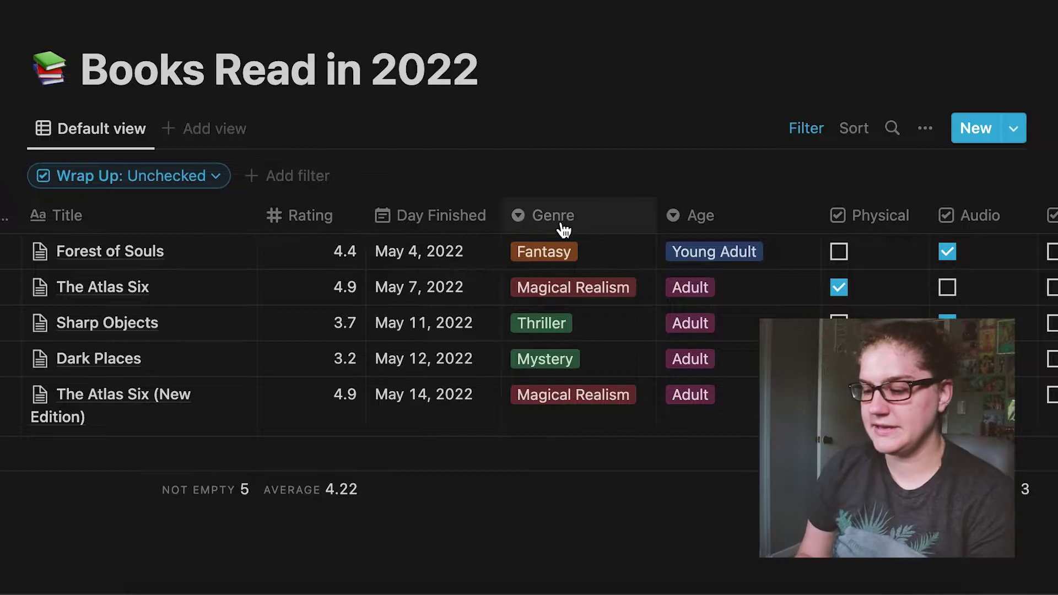
click(616, 255)
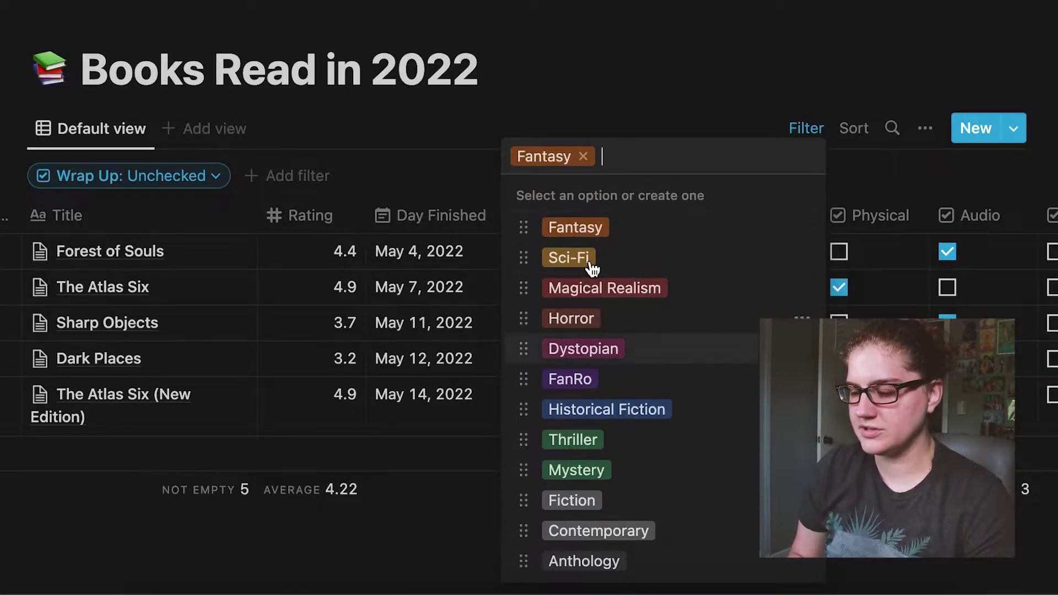
click(540, 115)
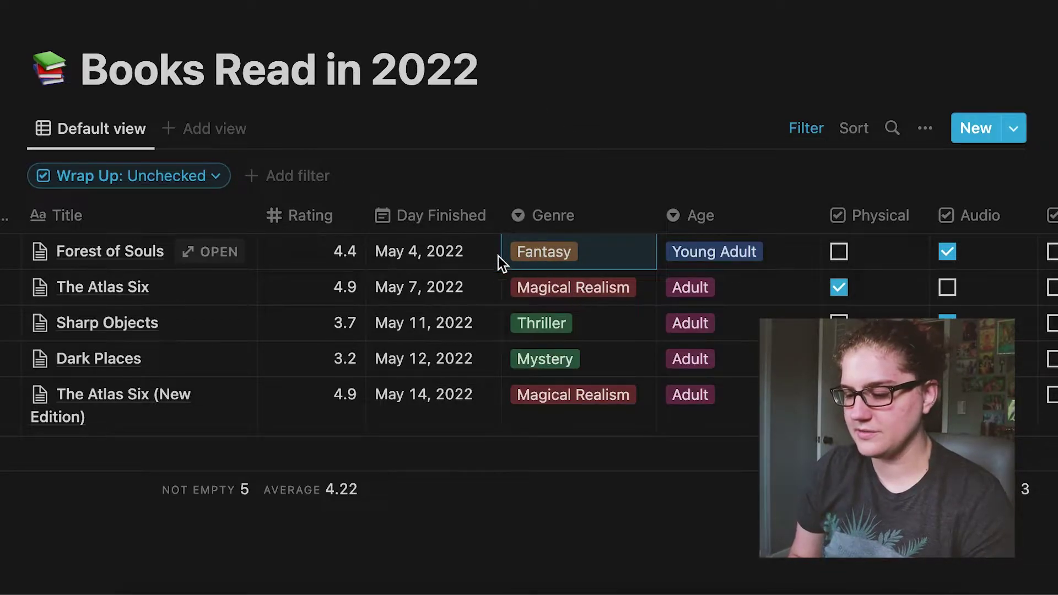
- Change the genre of Forest of Souls to Sci-Fi, and set it back to Fantasy
click(604, 250)
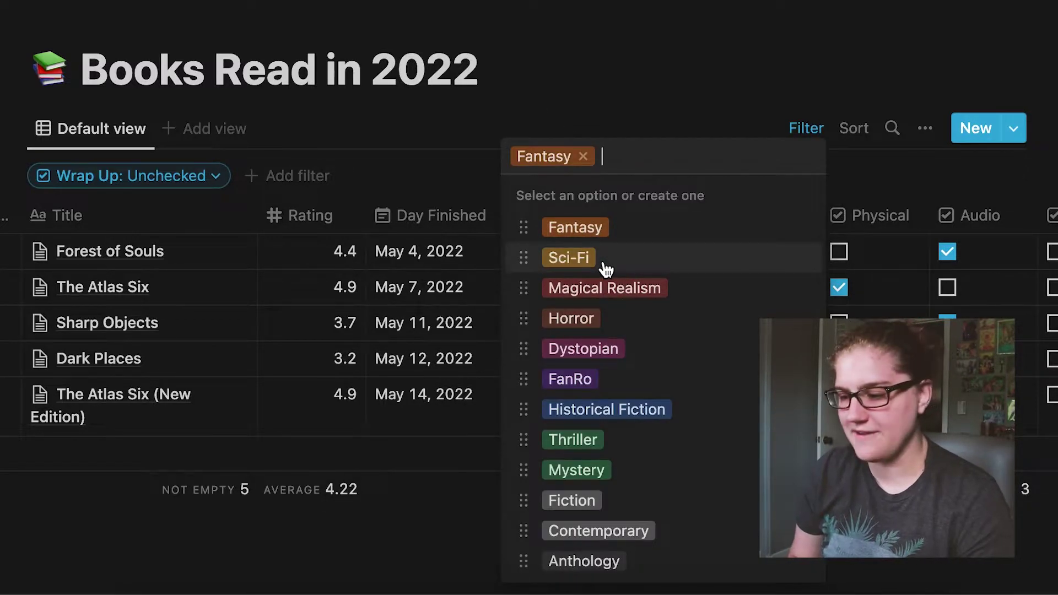
click(603, 258)
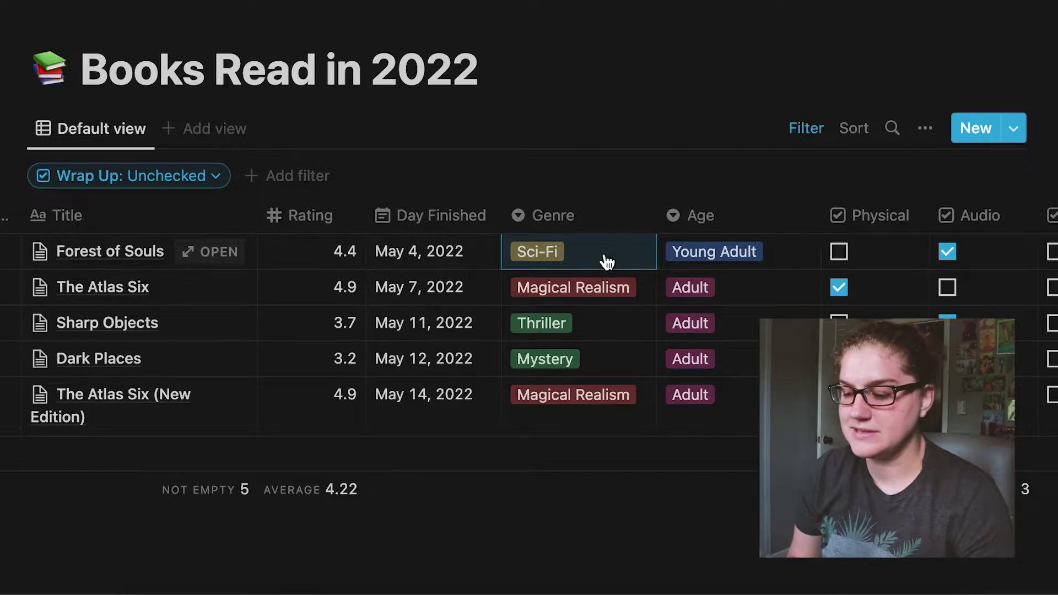
click(606, 260)
click(557, 227)
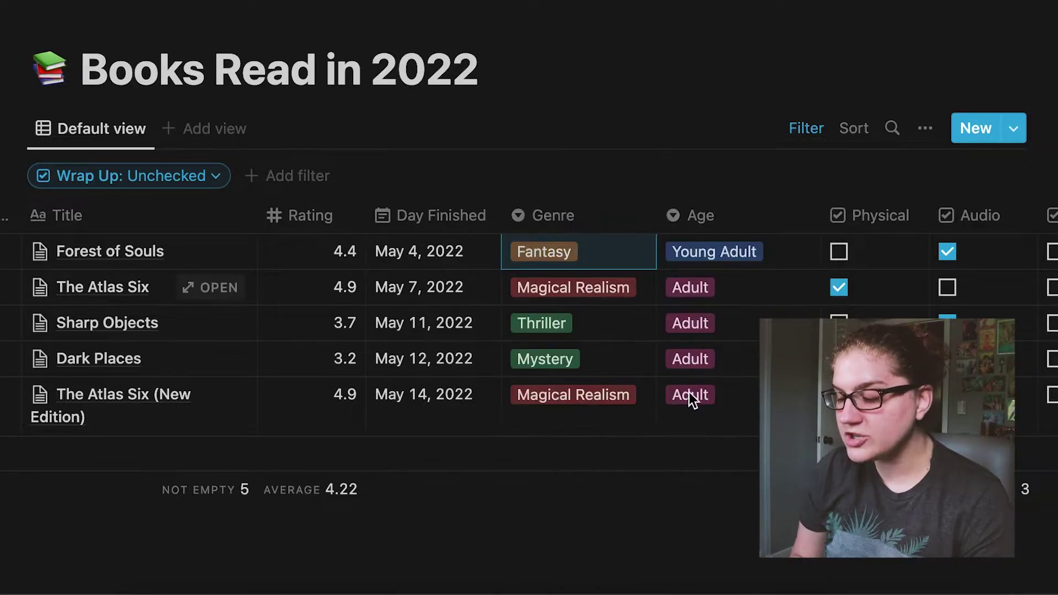
- Examine the Age options available for Forest of Souls without changing its selection
click(733, 258)
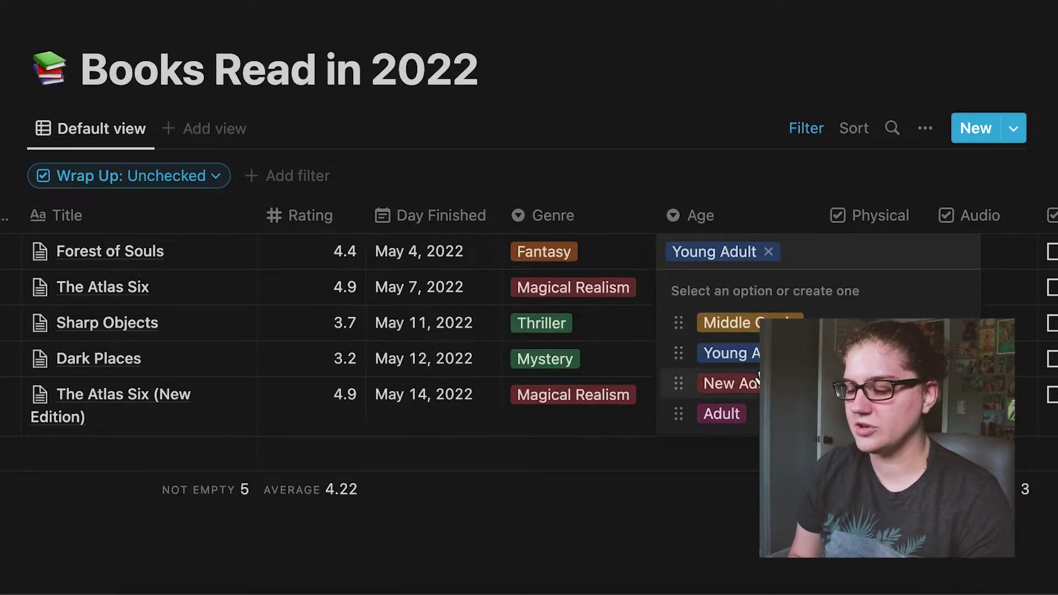
click(680, 524)
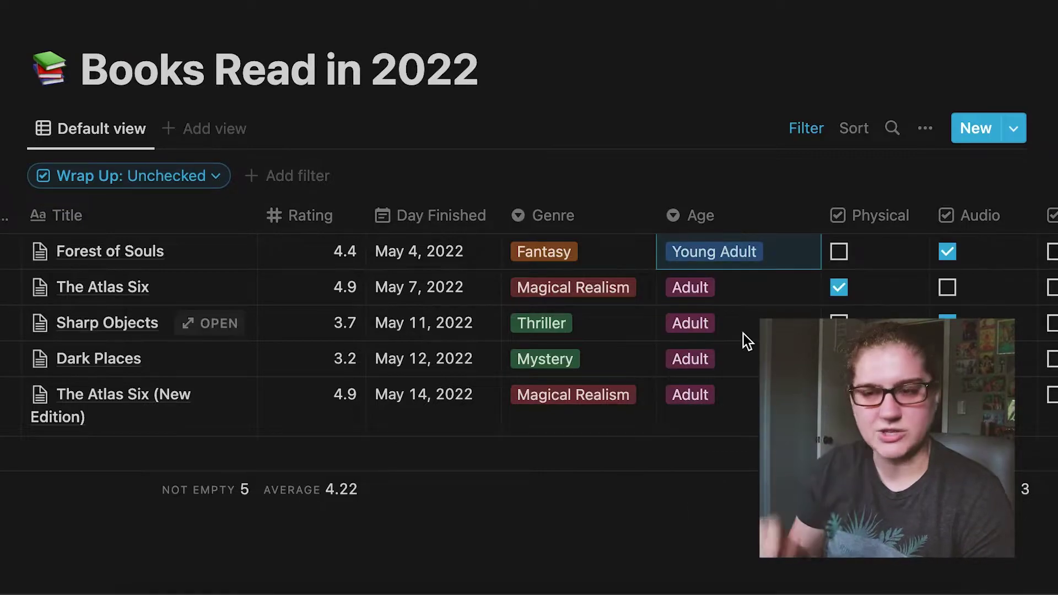
- Mark Audio for the Magical Realism book finished May 7, 2022, and unmark it again
scroll(742, 334, right, 6)
scroll(743, 333, right, 1)
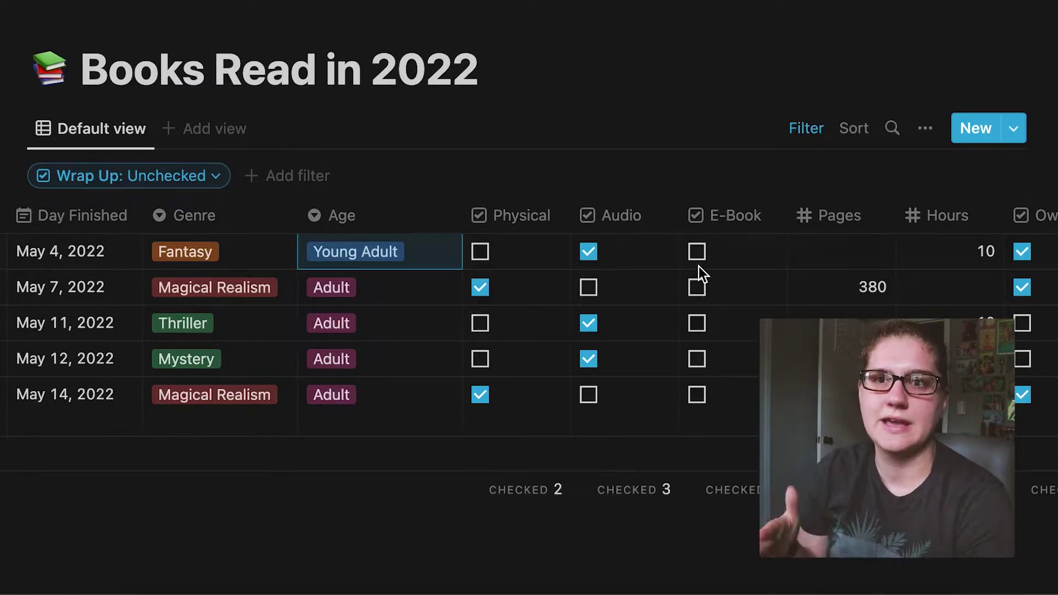
click(588, 287)
click(589, 287)
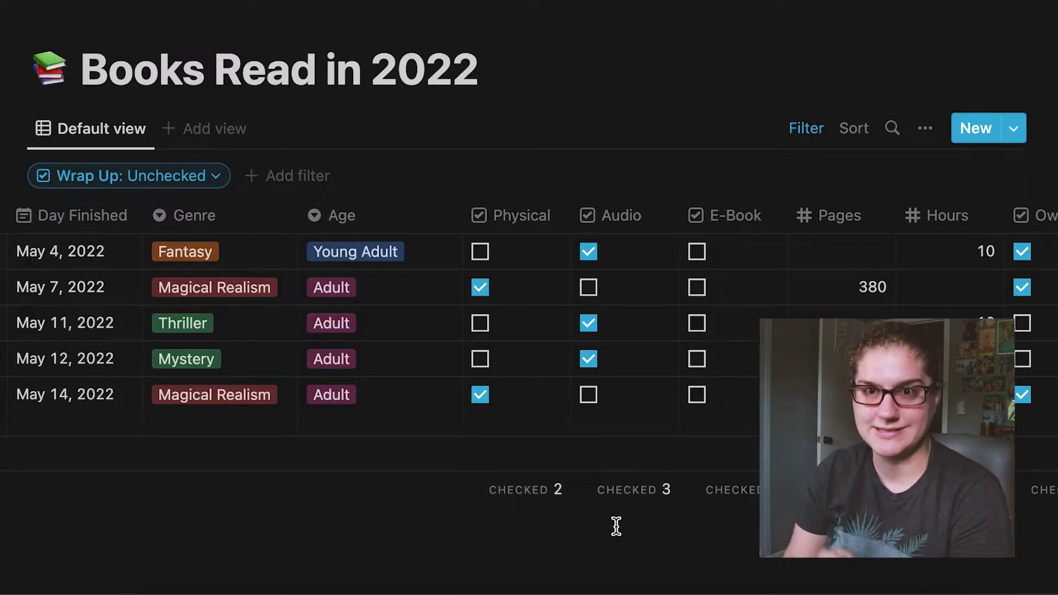
- Examine the remaining properties of the Books Read in 2022 table, from Pages and Hours through Owned, Library and ARC to Video
scroll(627, 405, right, 5)
scroll(627, 405, right, 4)
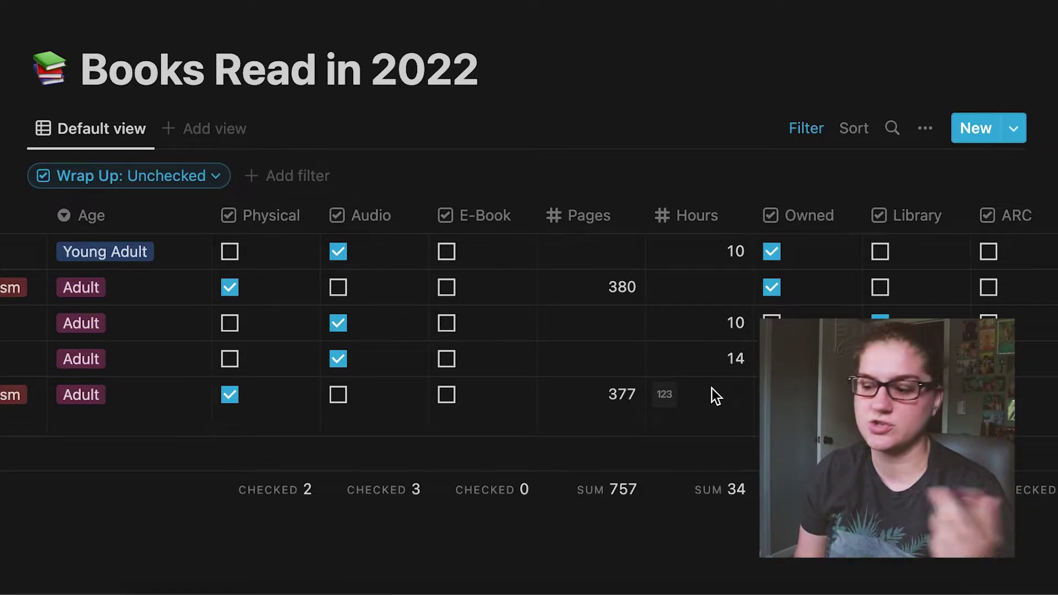
scroll(712, 389, right, 10)
scroll(712, 389, right, 3)
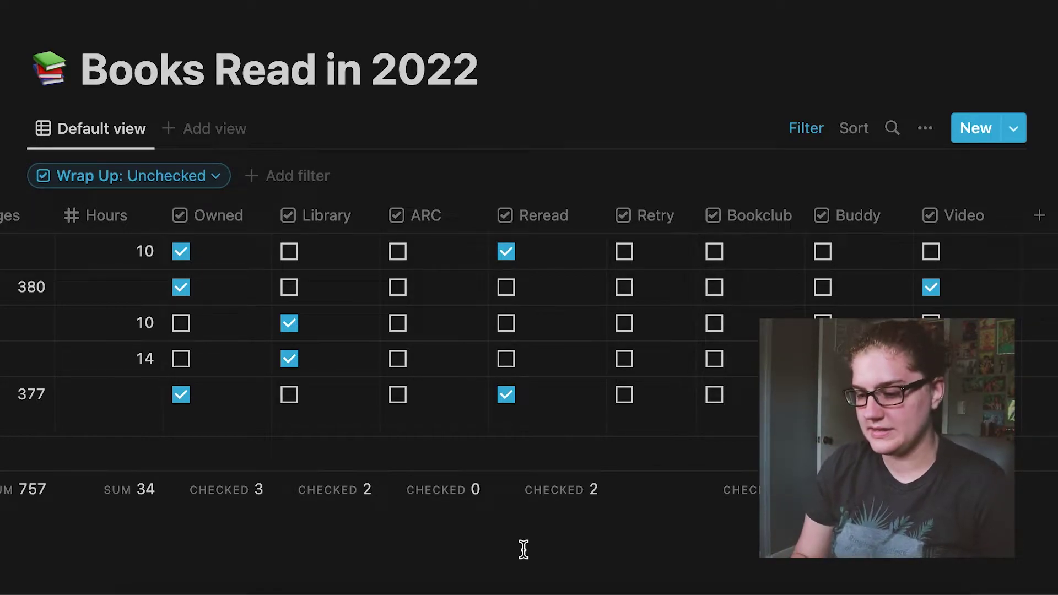
- Return to the reading tracker dashboard, open Favorite Books 2022, and look through its board grouped by month
key(super+bracketleft)
scroll(416, 376, down, 3)
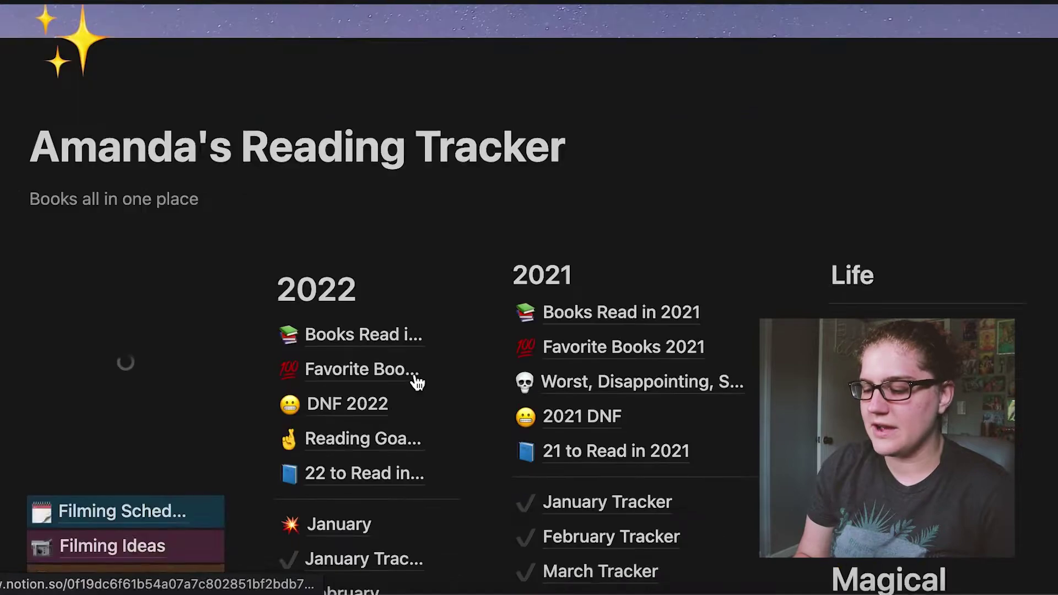
scroll(413, 378, down, 1)
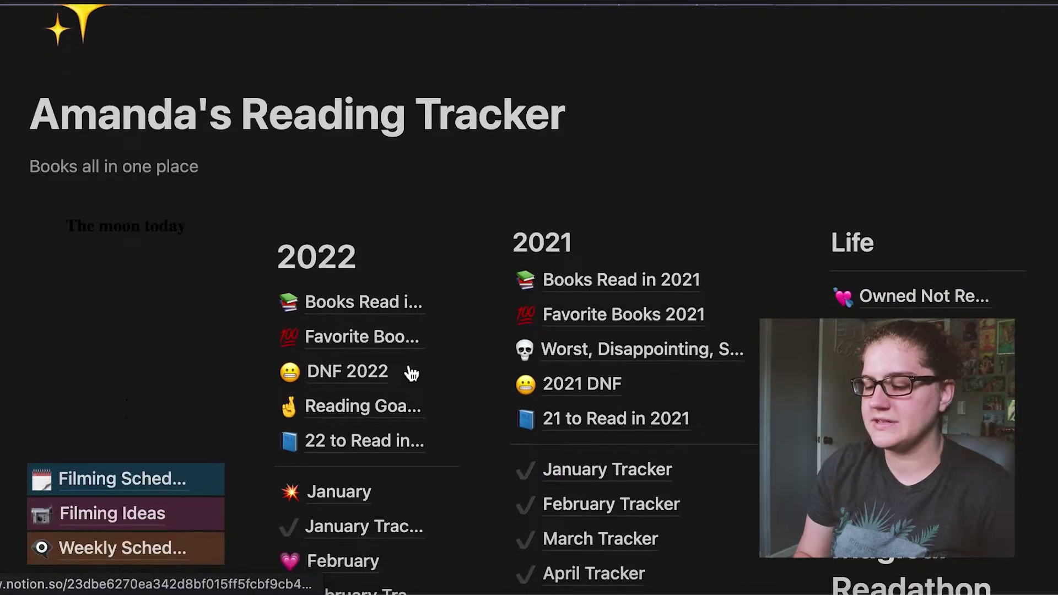
click(367, 338)
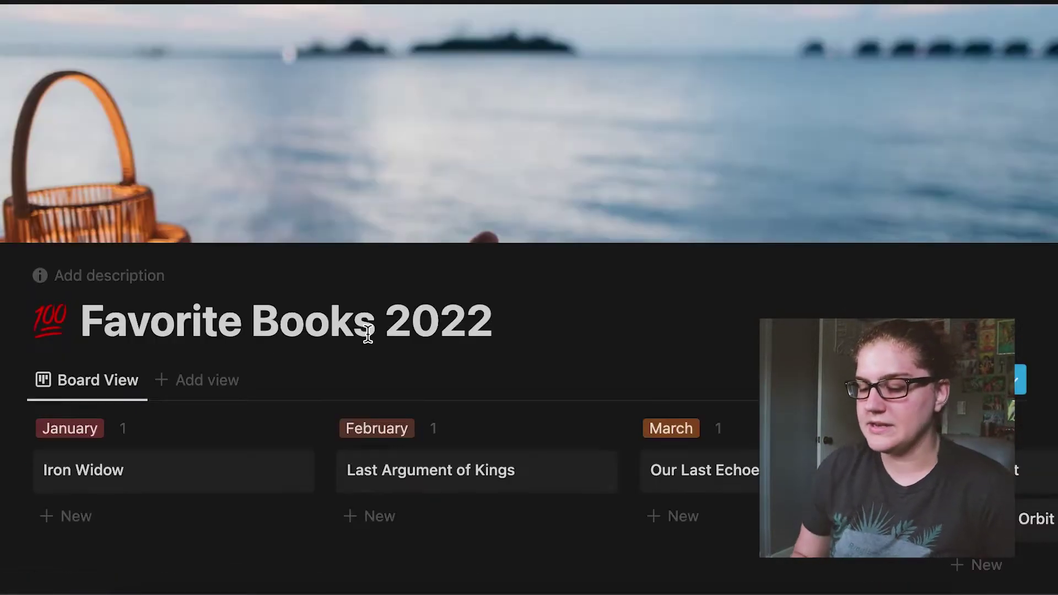
scroll(314, 335, down, 4)
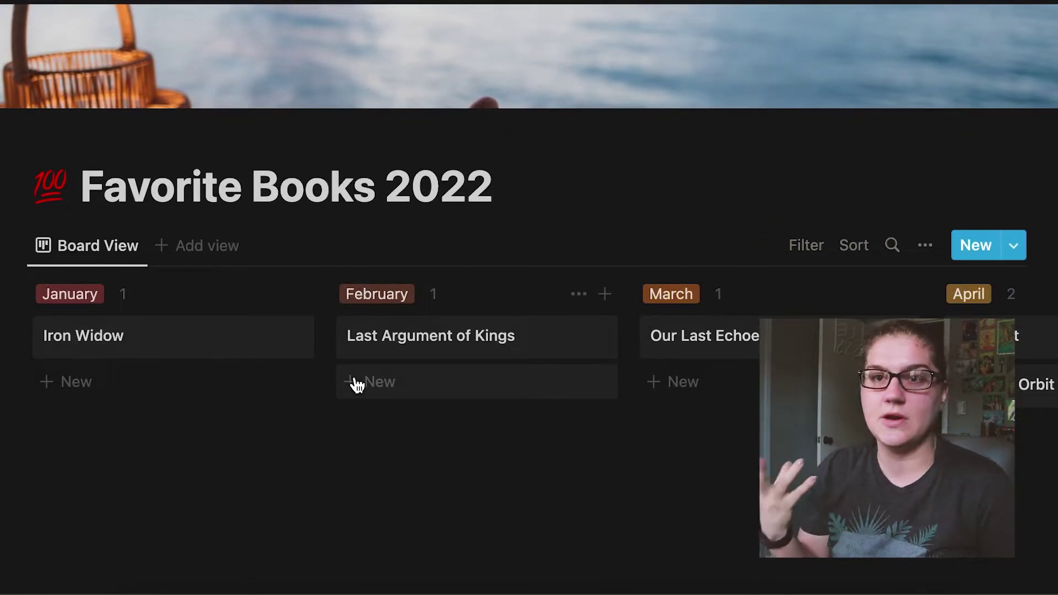
scroll(480, 404, right, 10)
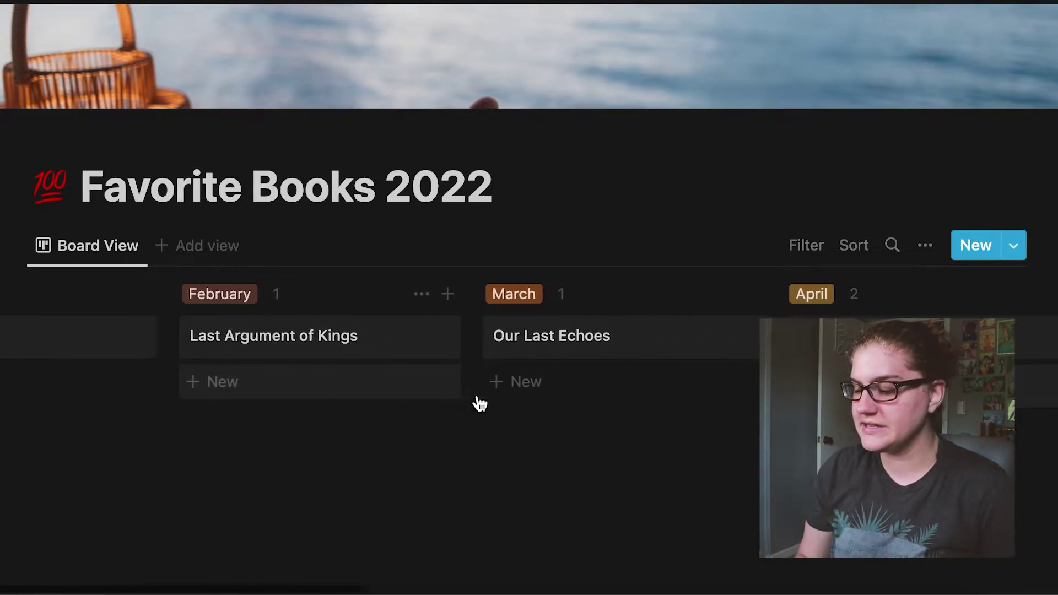
scroll(480, 403, left, 10)
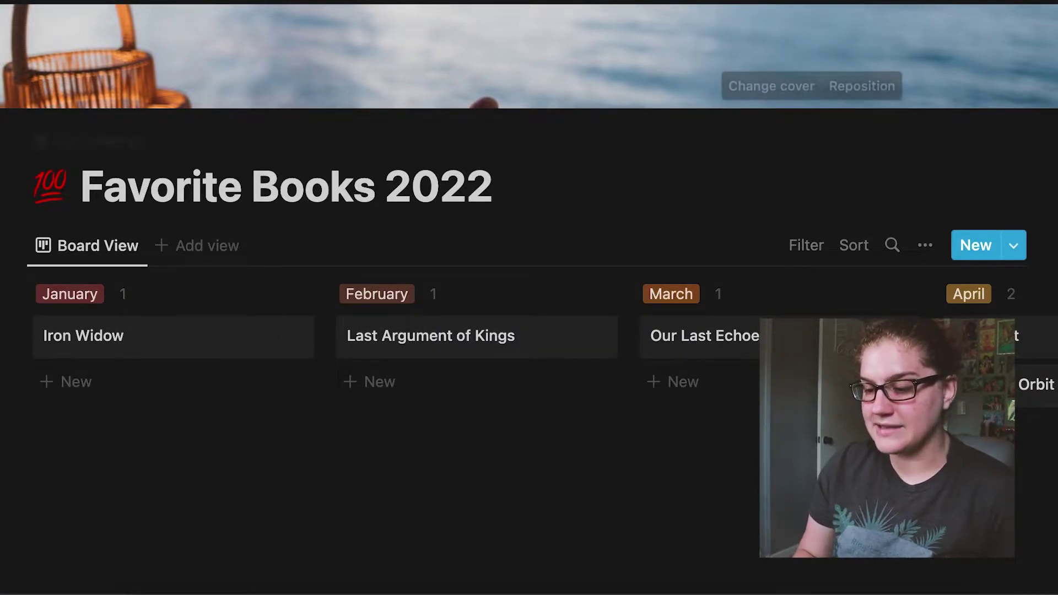
- Open Favorite Books 2021 from the dashboard and review its monthly board from January to December, loading the two remaining month groups
click(44, 1)
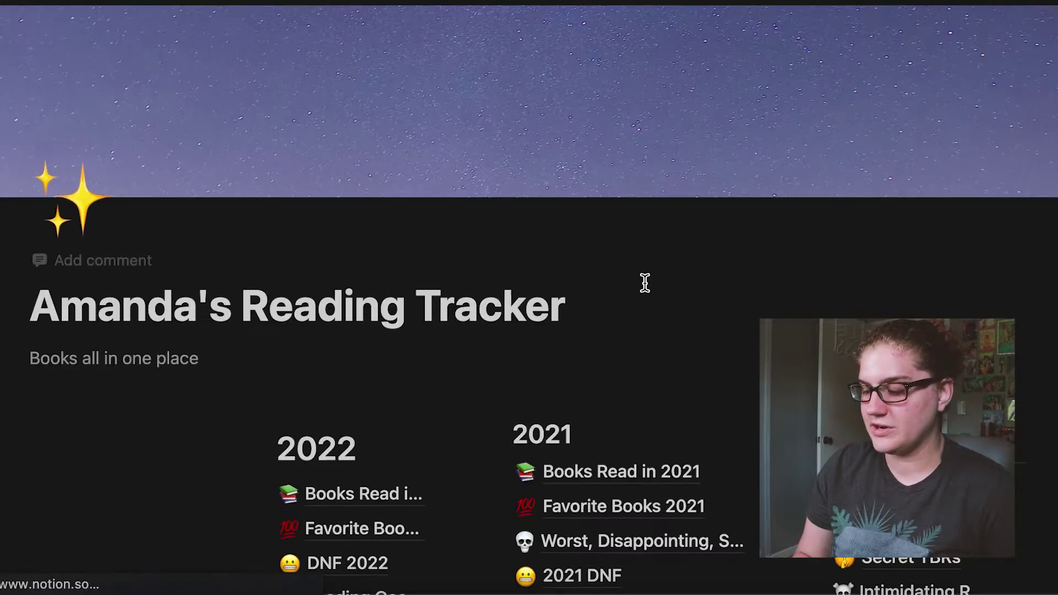
click(612, 514)
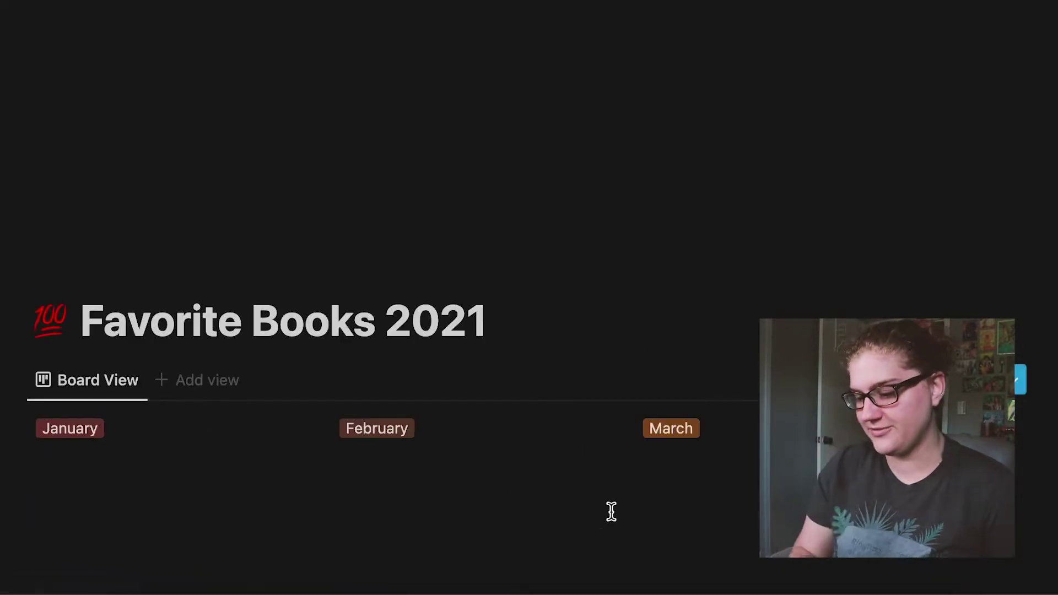
scroll(609, 519, down, 5)
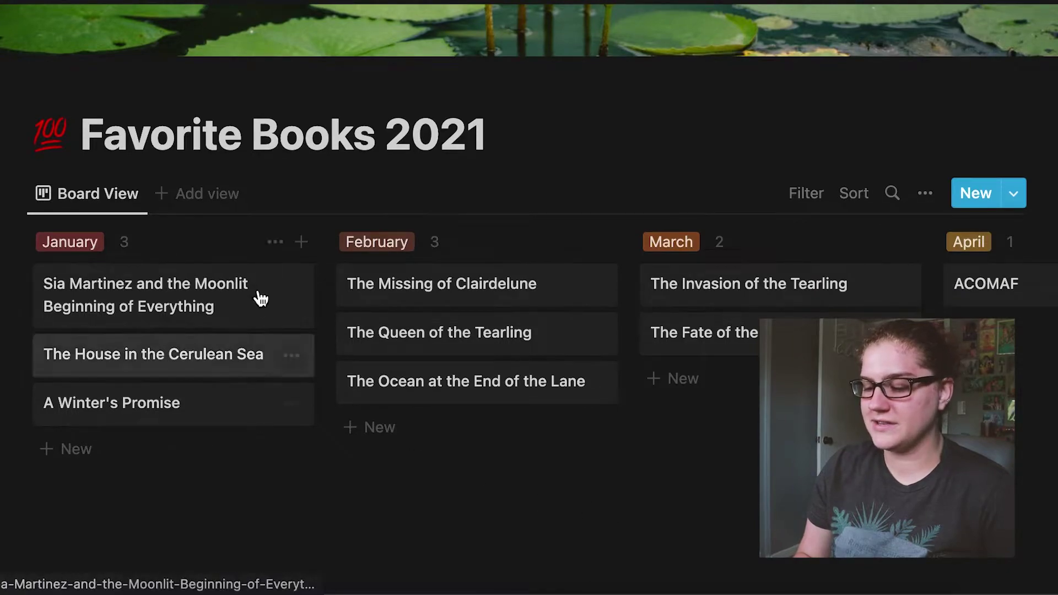
scroll(746, 397, right, 15)
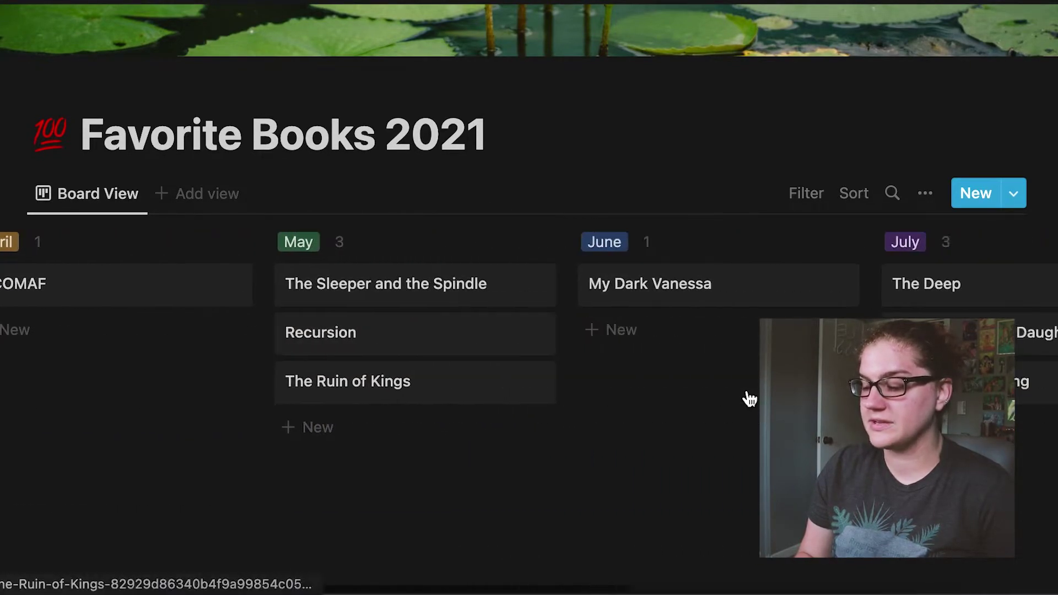
scroll(748, 397, right, 20)
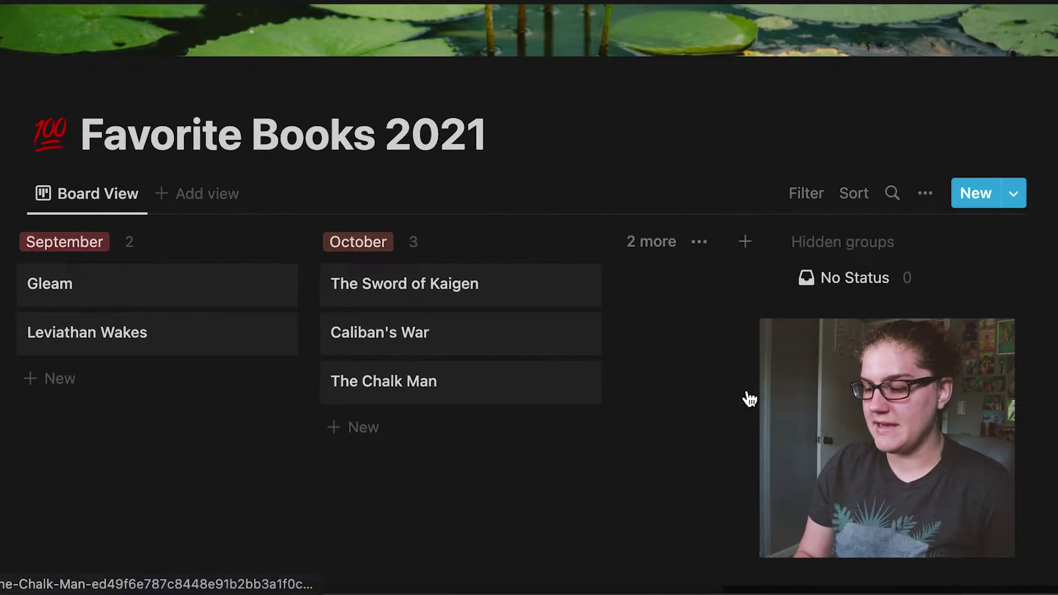
click(656, 243)
scroll(645, 433, right, 10)
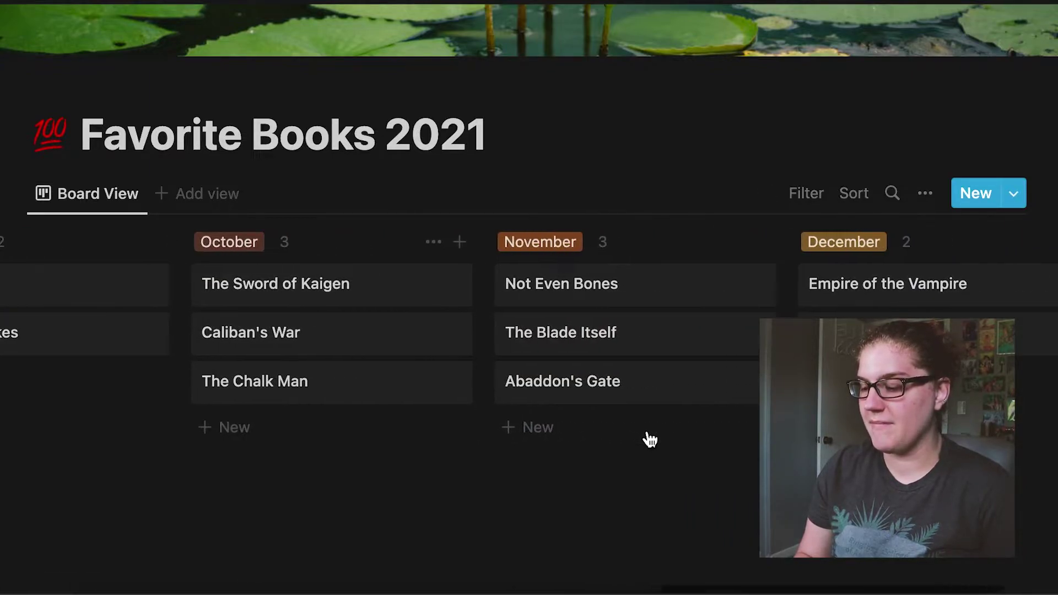
scroll(649, 435, left, 20)
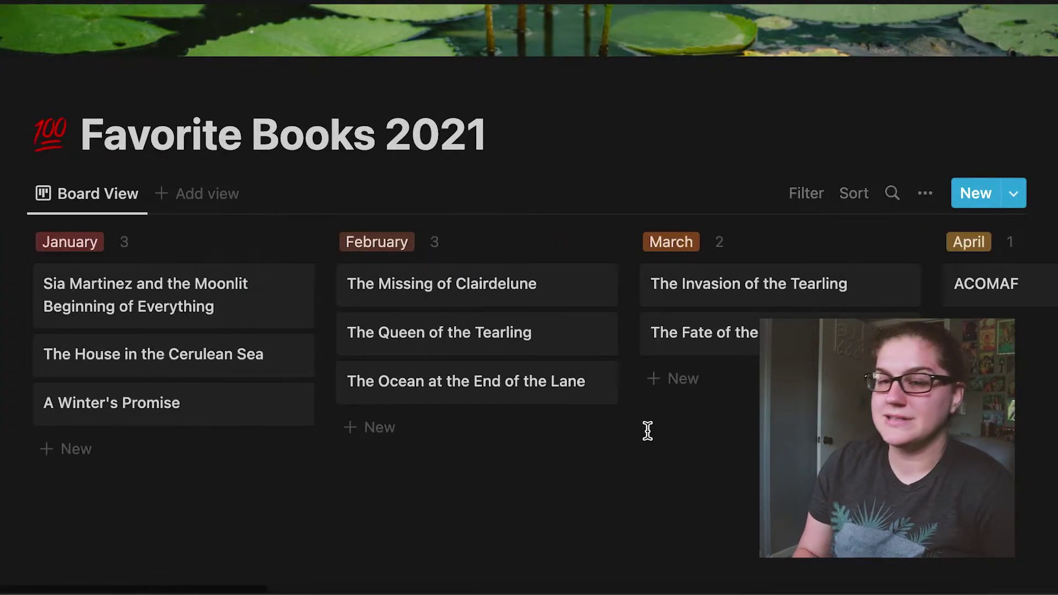
- Open the DNF 2022 database from the dashboard and look through its list of books from start to end
click(215, 3)
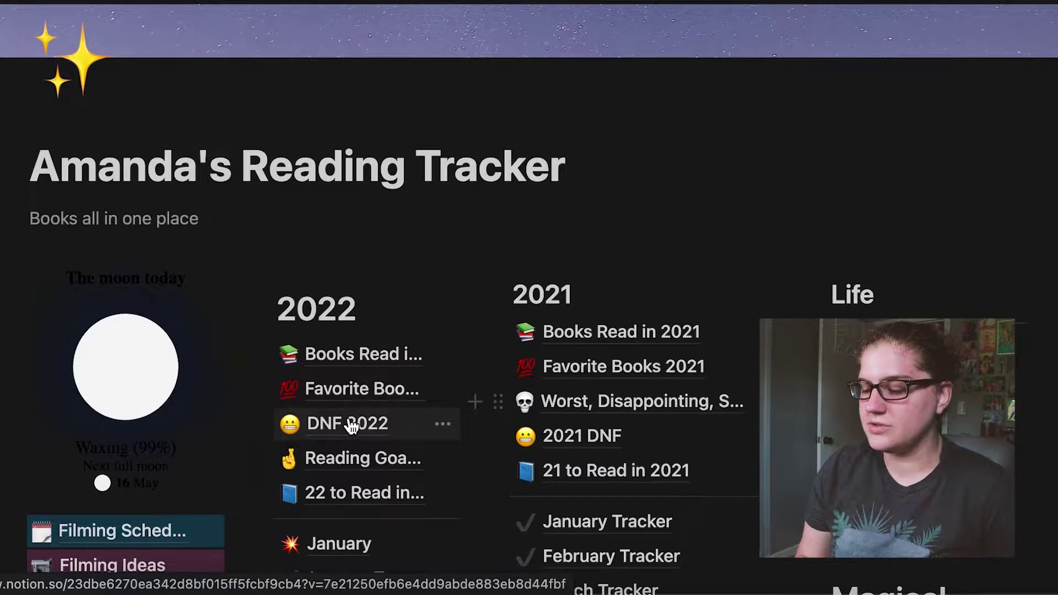
click(337, 432)
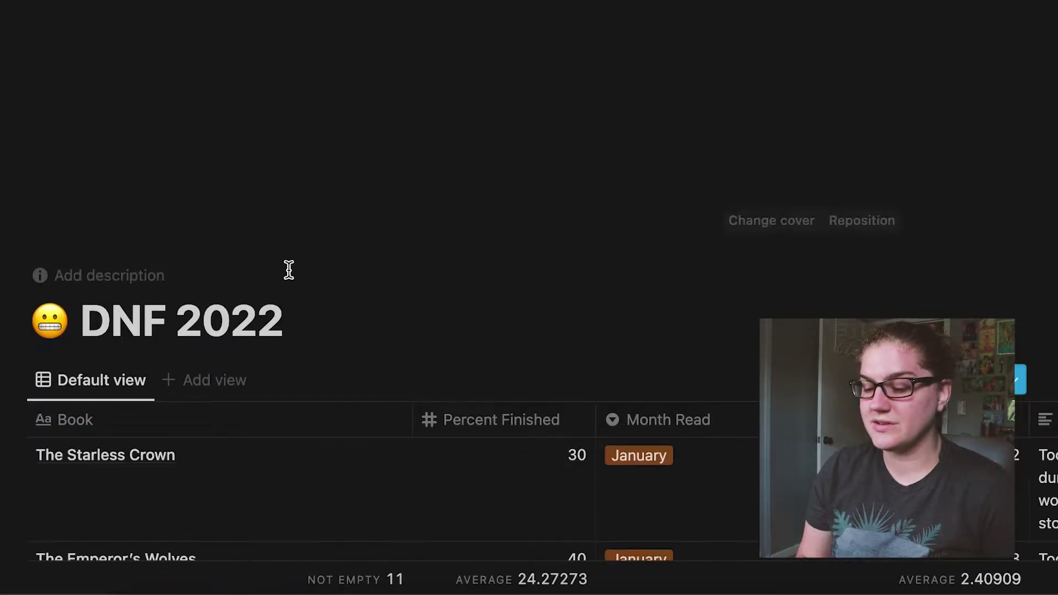
scroll(289, 269, down, 8)
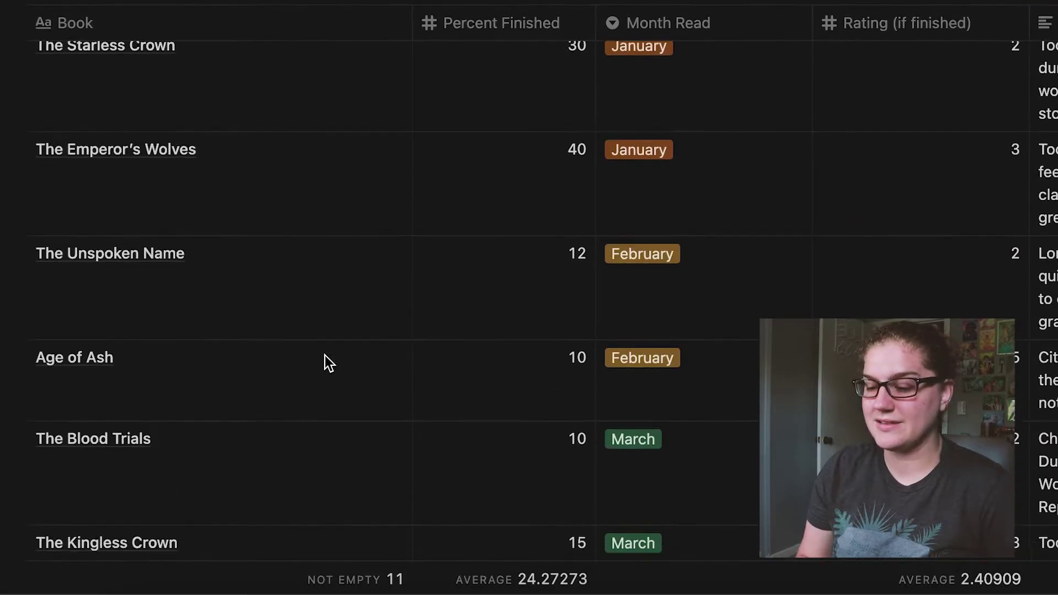
scroll(319, 205, up, 4)
scroll(319, 205, down, 10)
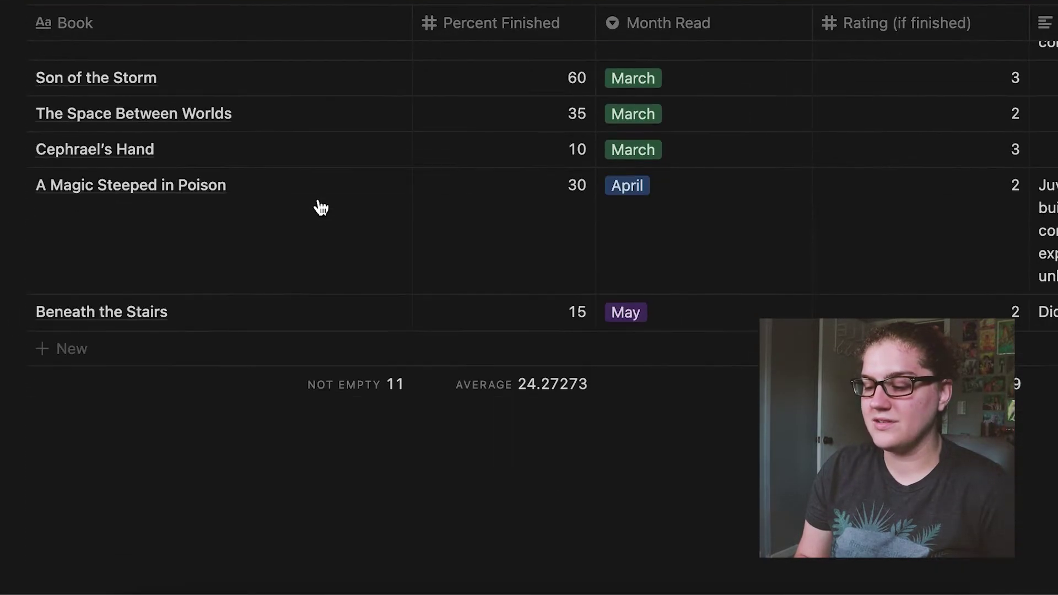
scroll(318, 200, up, 10)
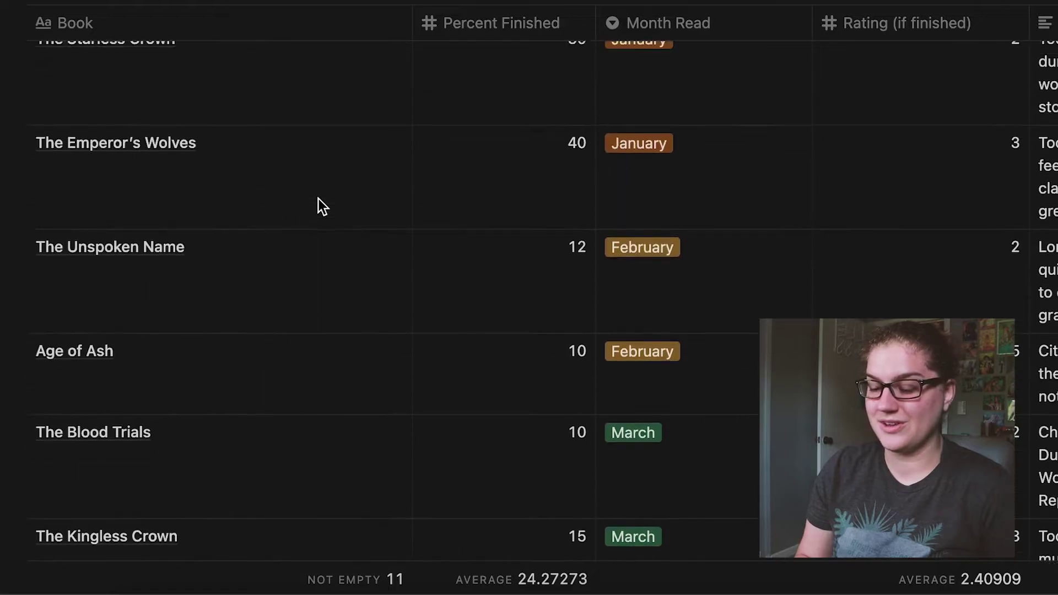
scroll(318, 199, up, 2)
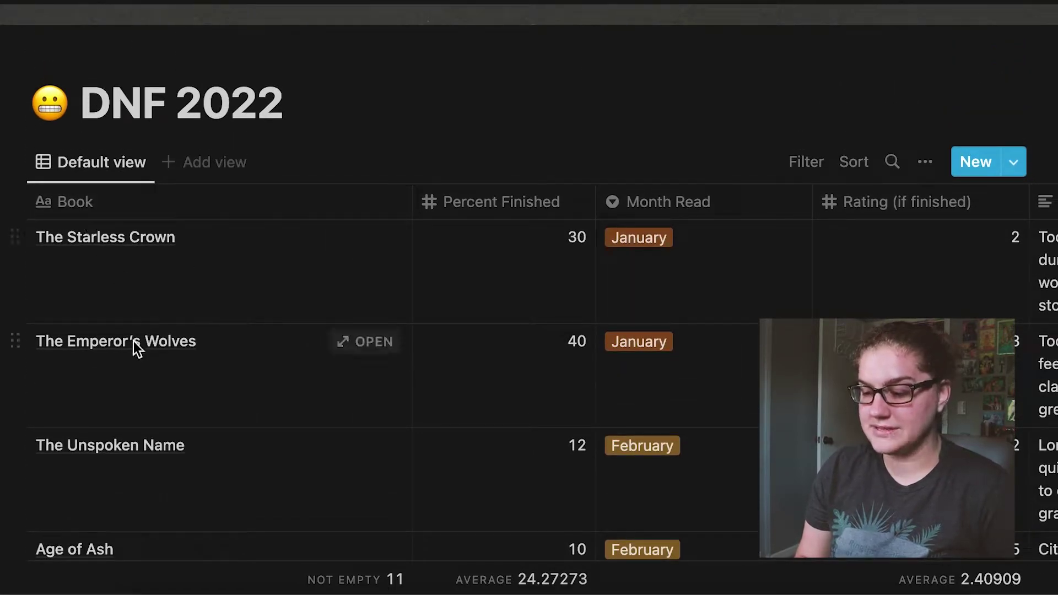
scroll(510, 260, down, 12)
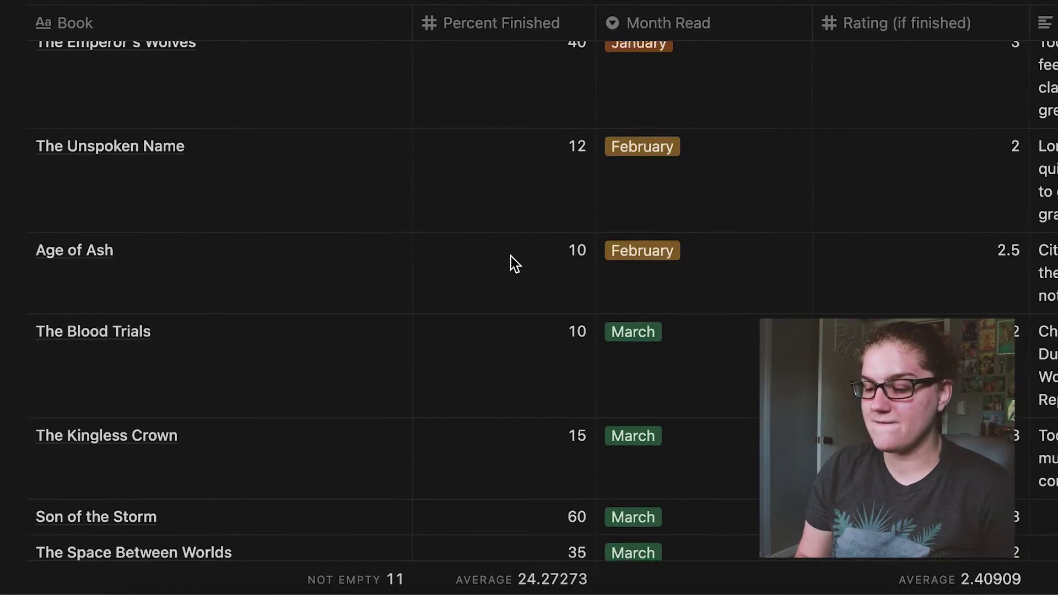
scroll(511, 256, up, 12)
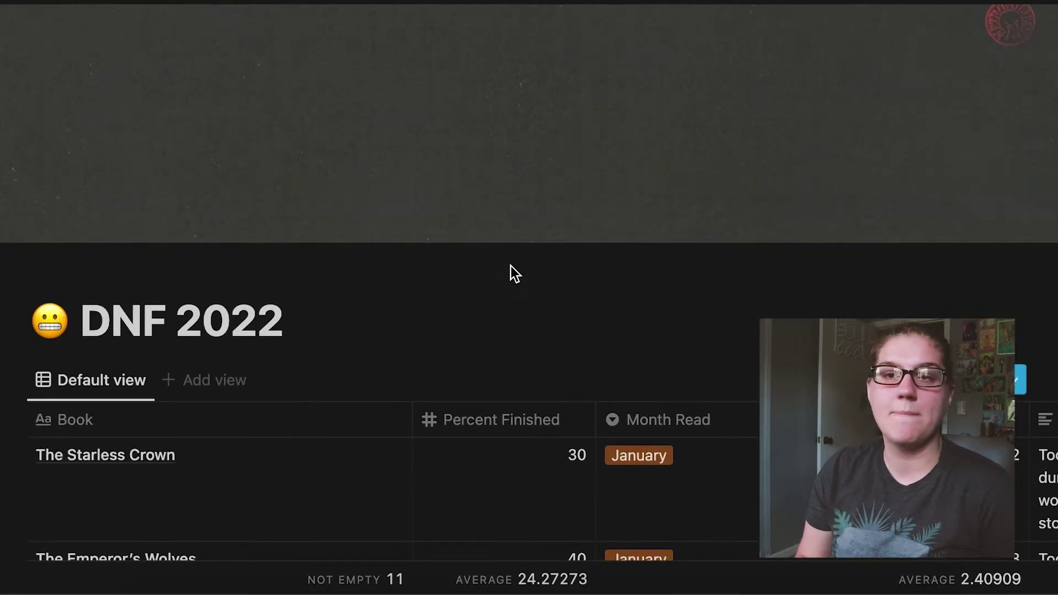
- Examine the Month Read property across the books in the DNF 2022 table
scroll(510, 266, down, 5)
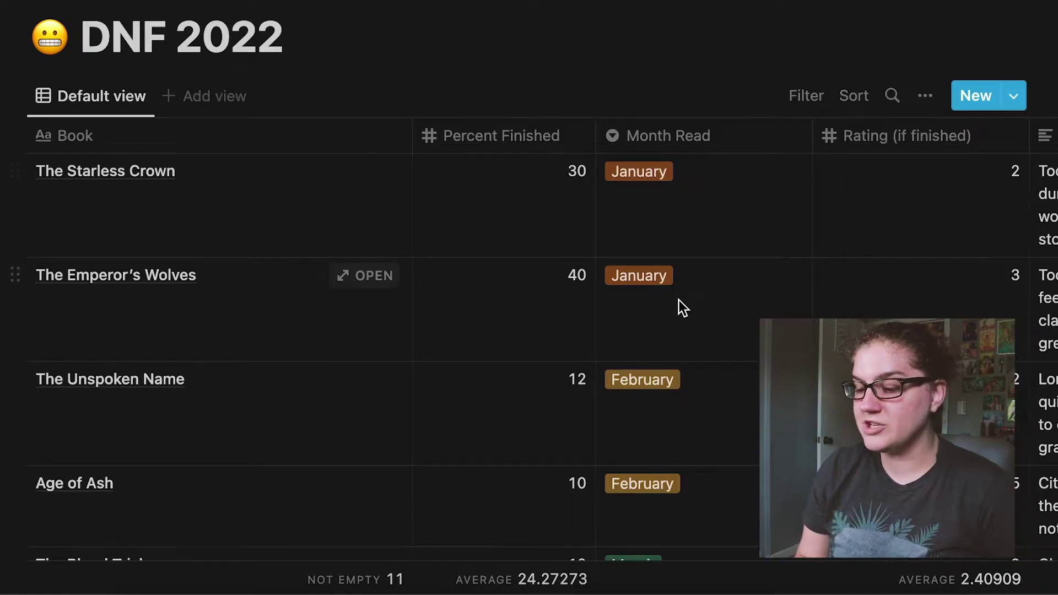
scroll(679, 300, down, 10)
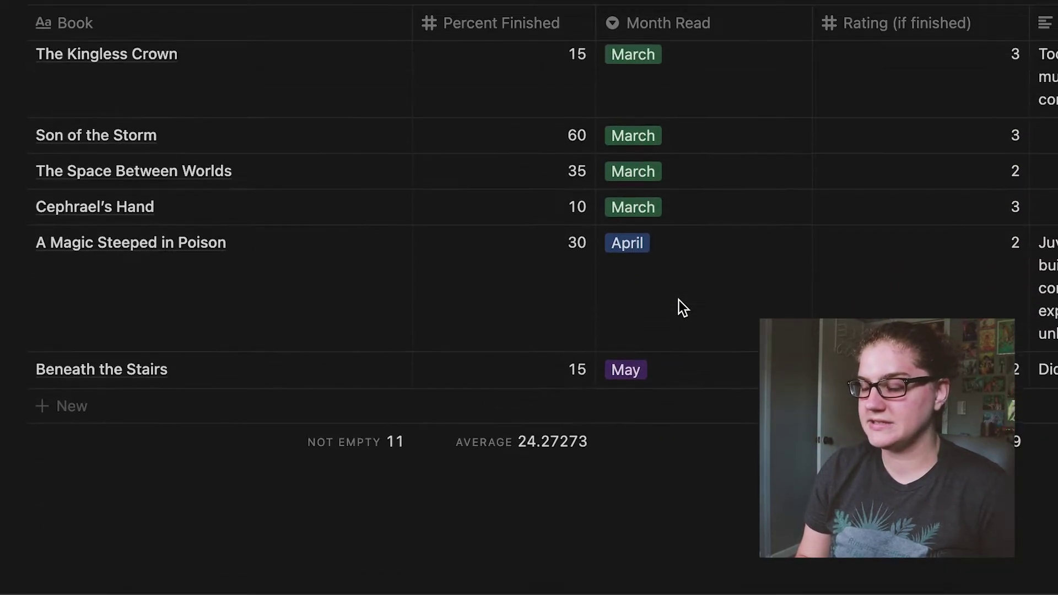
scroll(679, 301, up, 10)
scroll(680, 304, down, 7)
scroll(682, 308, down, 2)
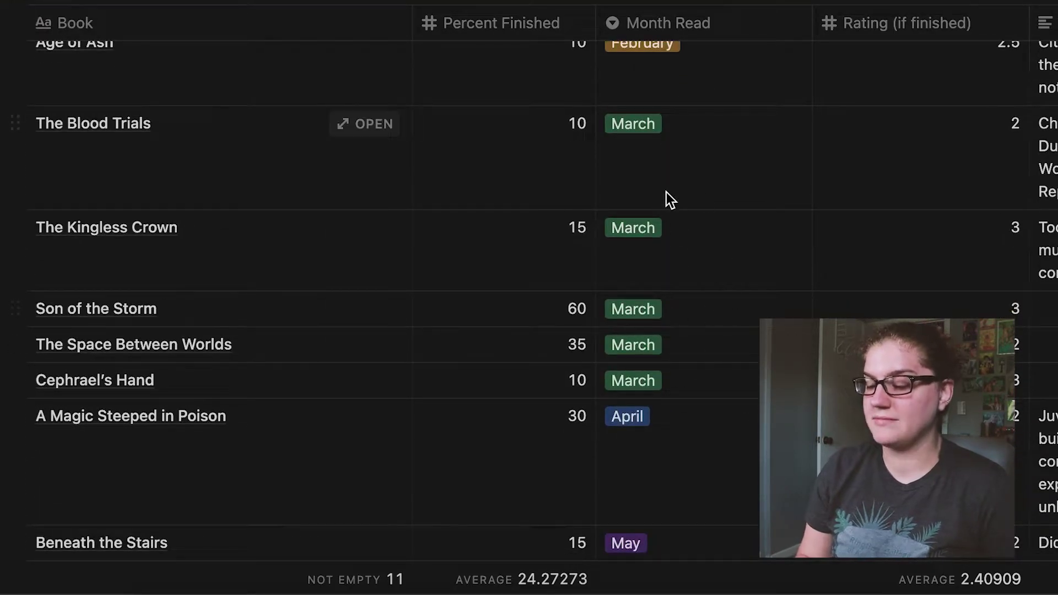
scroll(668, 198, up, 10)
scroll(668, 198, down, 4)
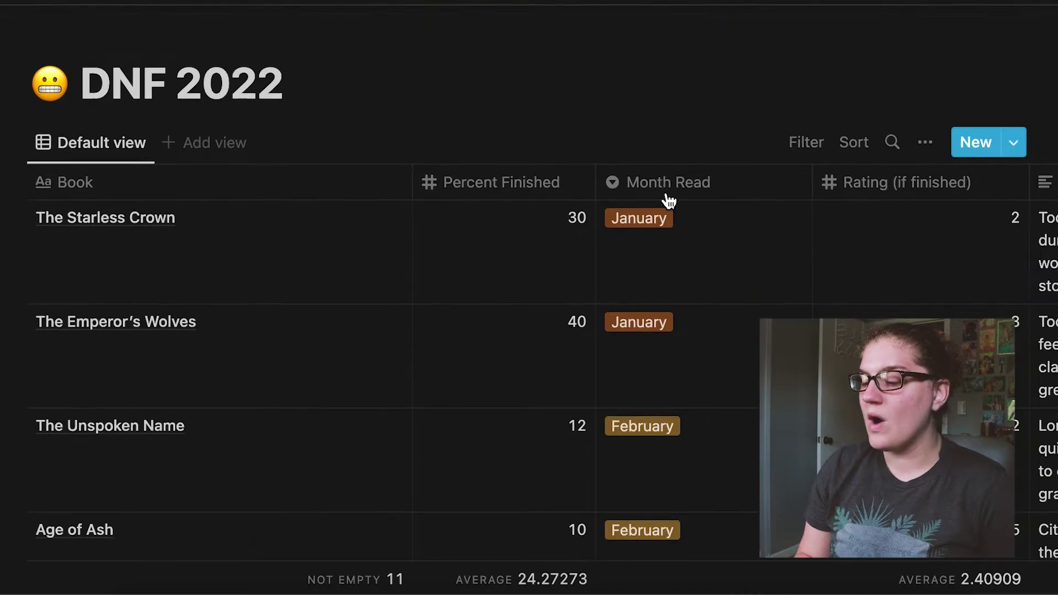
- Examine the Rating (if finished) and Notes properties of the books in the DNF 2022 table
scroll(850, 273, right, 5)
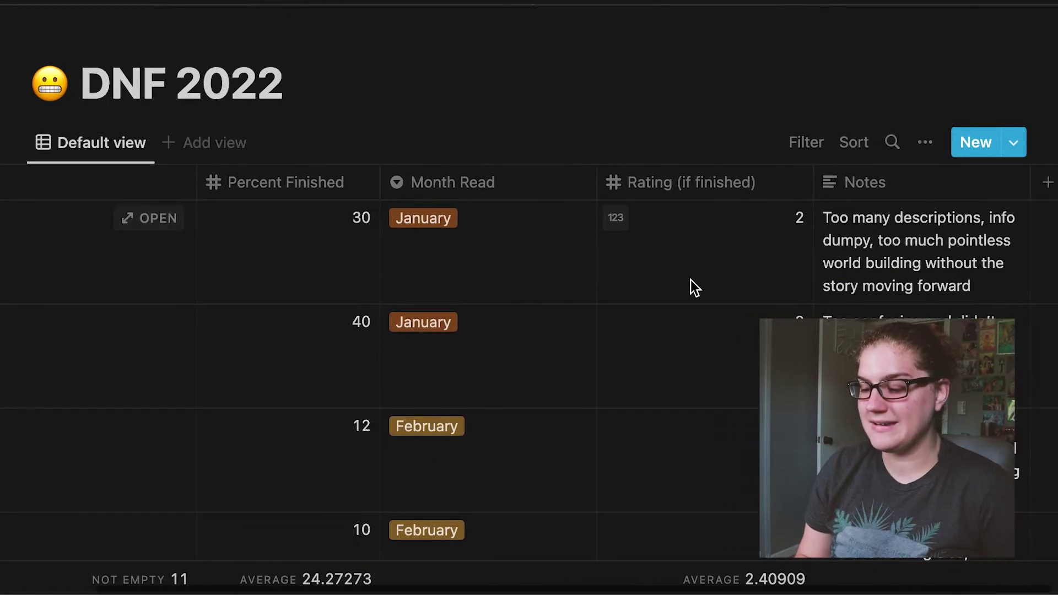
scroll(690, 280, down, 10)
scroll(692, 281, down, 1)
scroll(695, 284, right, 3)
scroll(848, 244, up, 10)
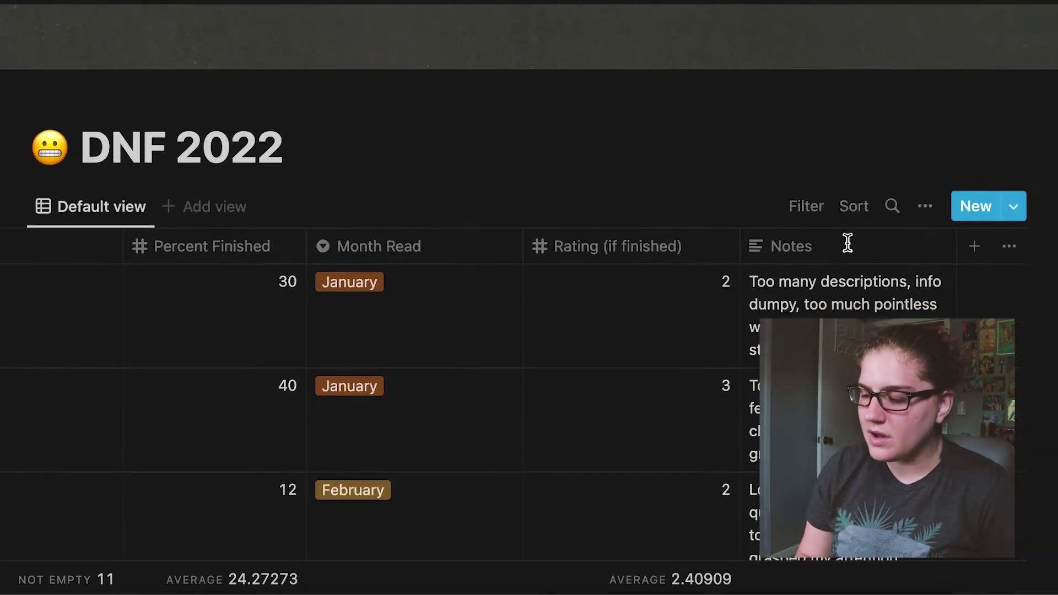
- Open Reading Goals for 2022 from the dashboard and examine its checklist of goals and priority series
scroll(847, 243, down, 10)
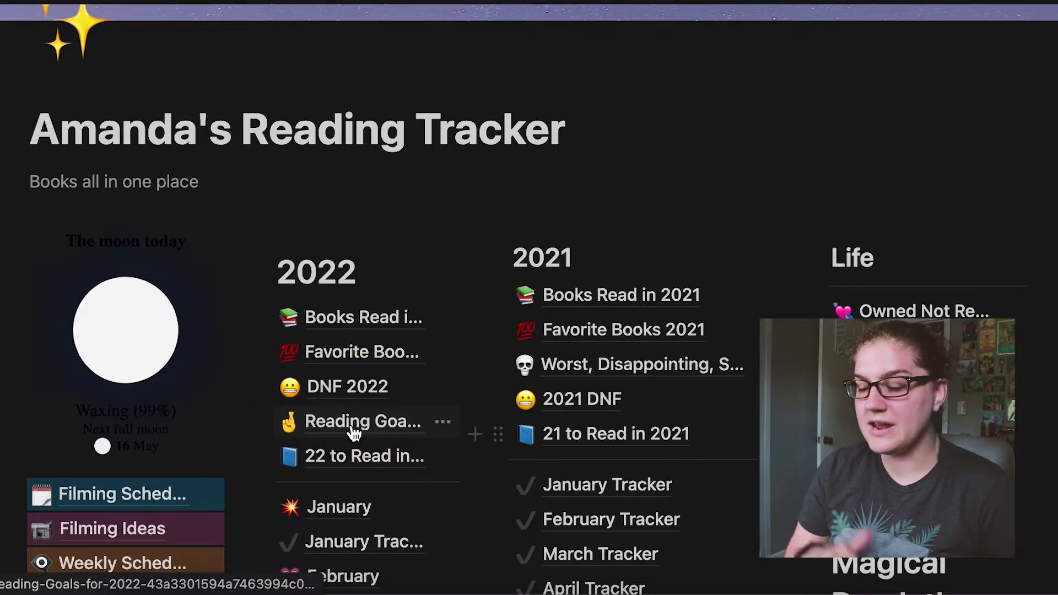
click(352, 422)
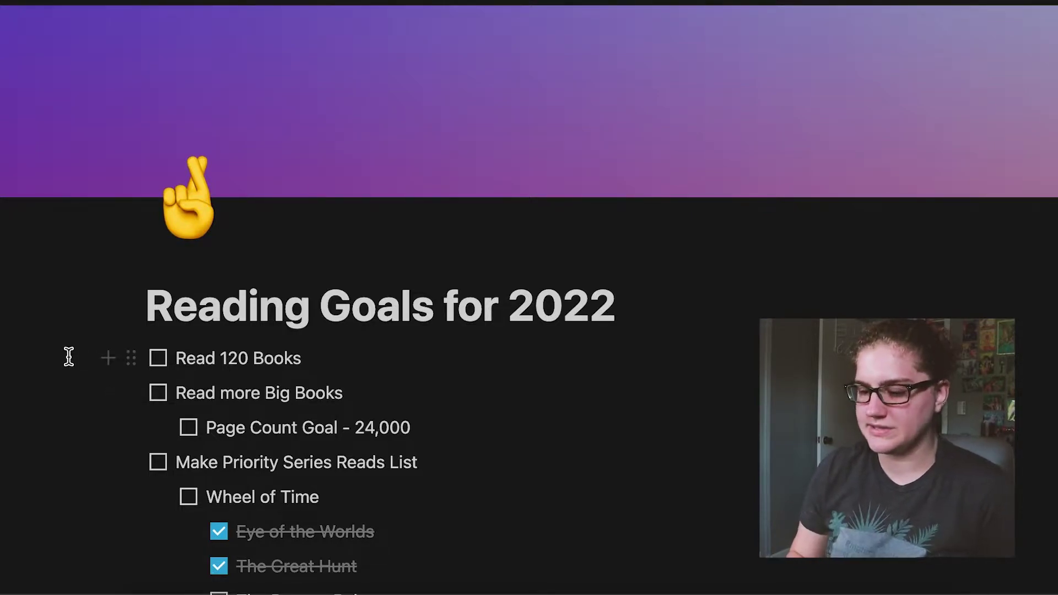
scroll(69, 356, down, 3)
scroll(69, 356, up, 2)
scroll(69, 356, down, 8)
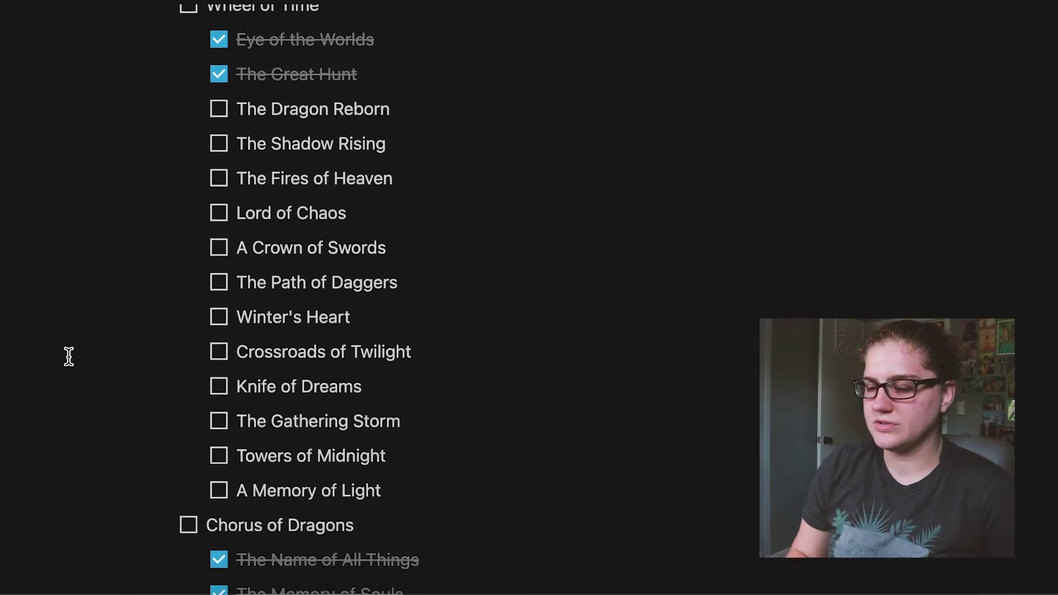
scroll(90, 209, down, 18)
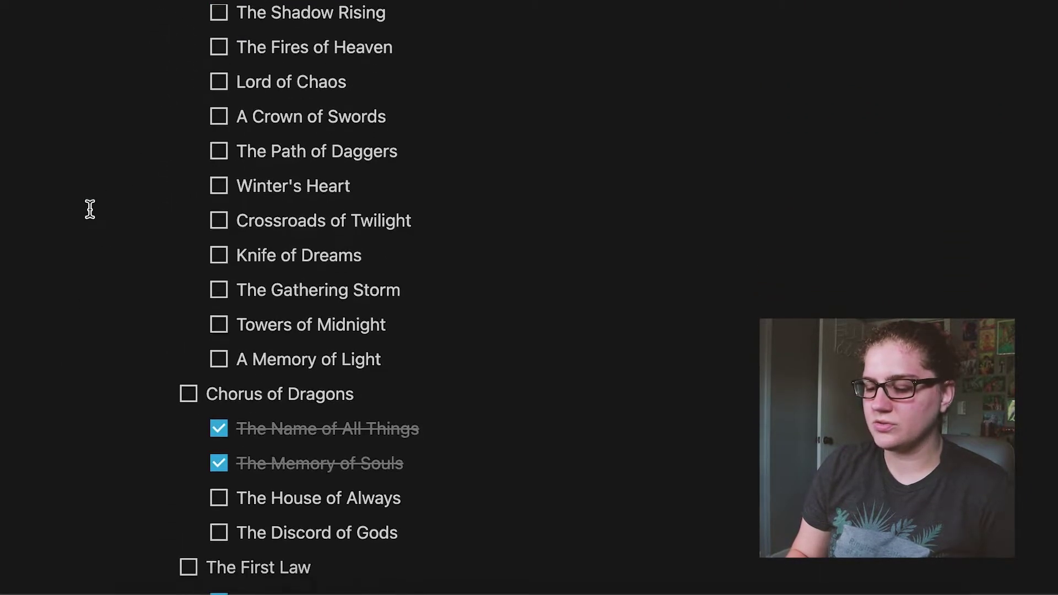
- Open the full 22 to Read in 2022 database from its linked table on the Reading Goals page
scroll(89, 208, down, 7)
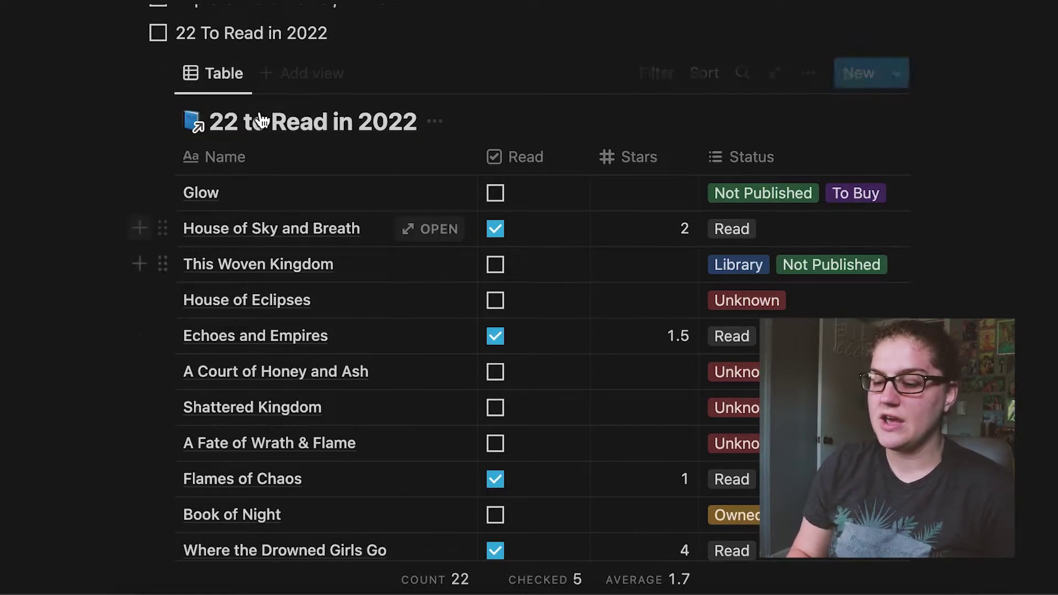
click(287, 123)
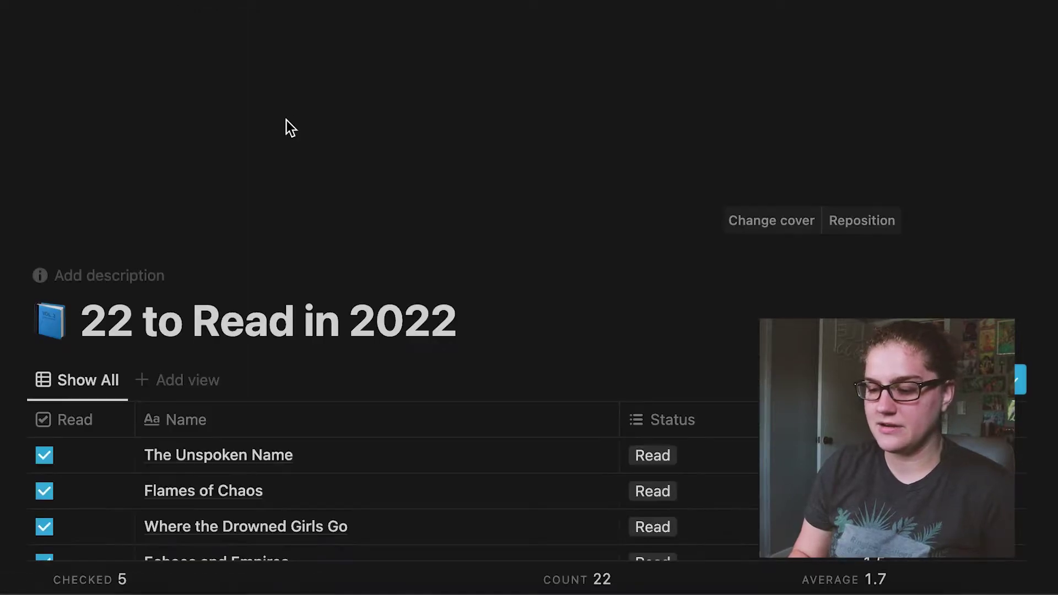
- Examine the books in the 22 to Read in 2022 database and return to its linked table on the Reading Goals page
scroll(238, 284, down, 7)
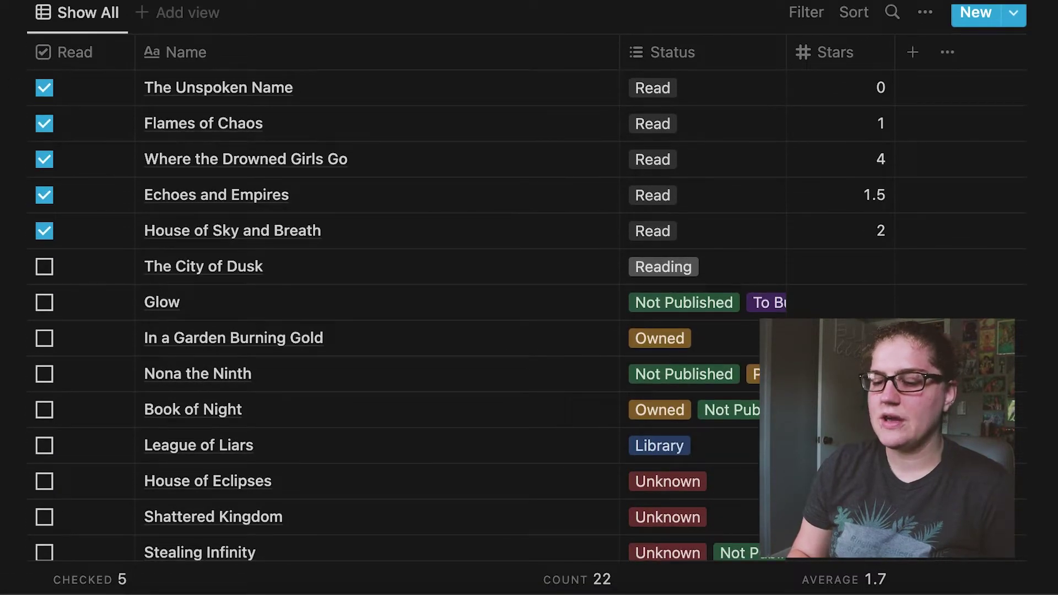
key(alt+Left)
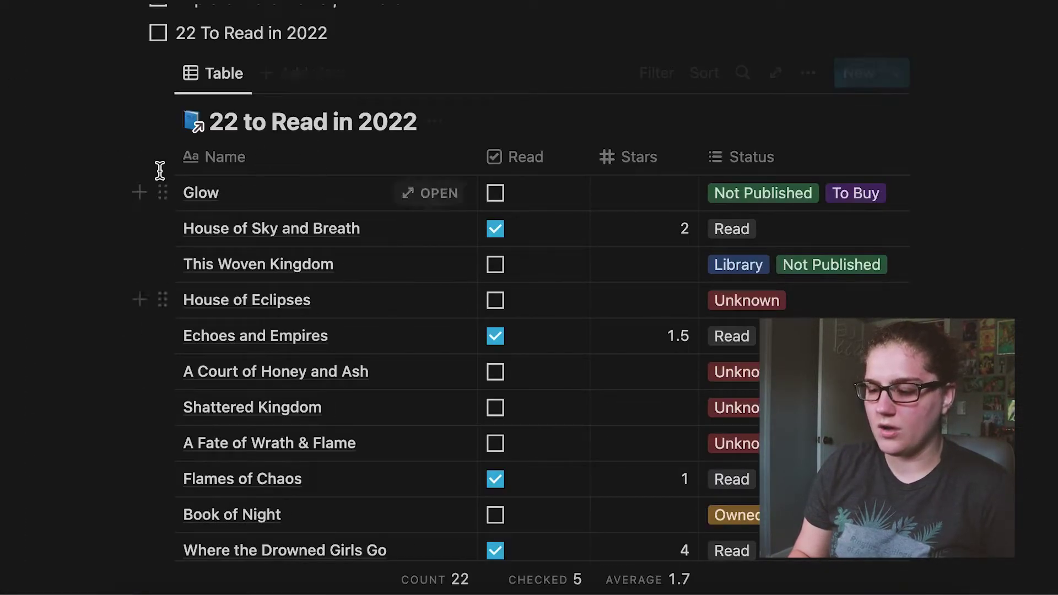
scroll(161, 178, up, 3)
scroll(162, 177, up, 3)
scroll(156, 329, down, 3)
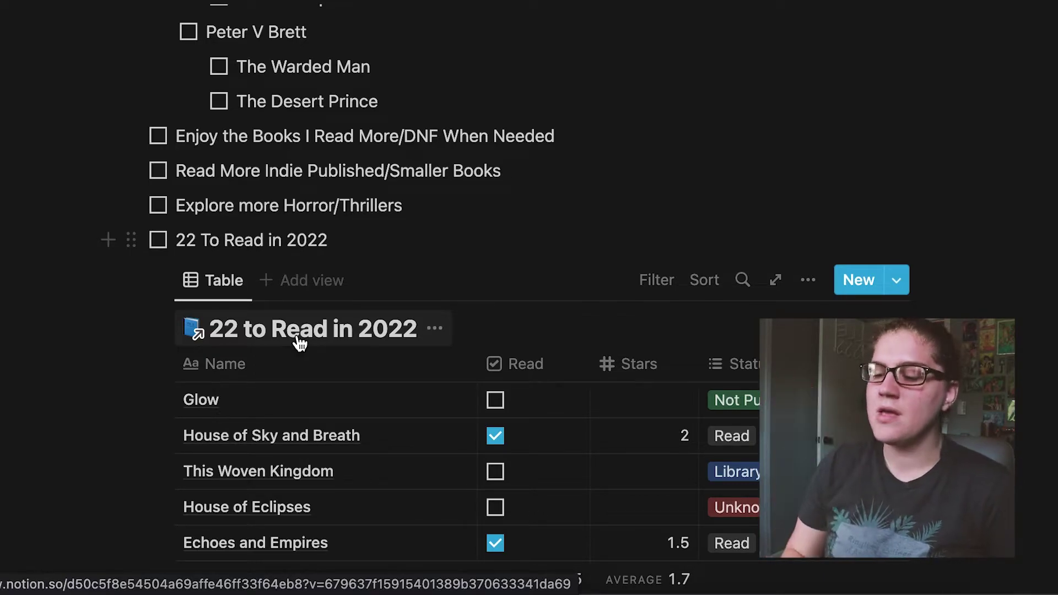
- Review the Reading Goals for 2022 checklist from the 22 To Read in 2022 goal back to its first goals
scroll(66, 196, up, 3)
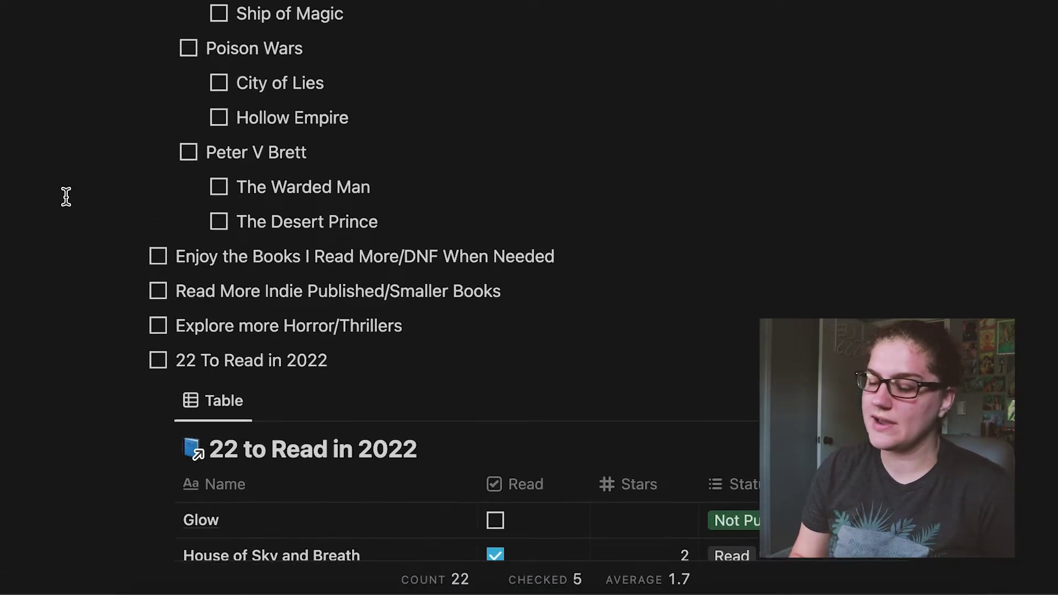
scroll(67, 196, up, 15)
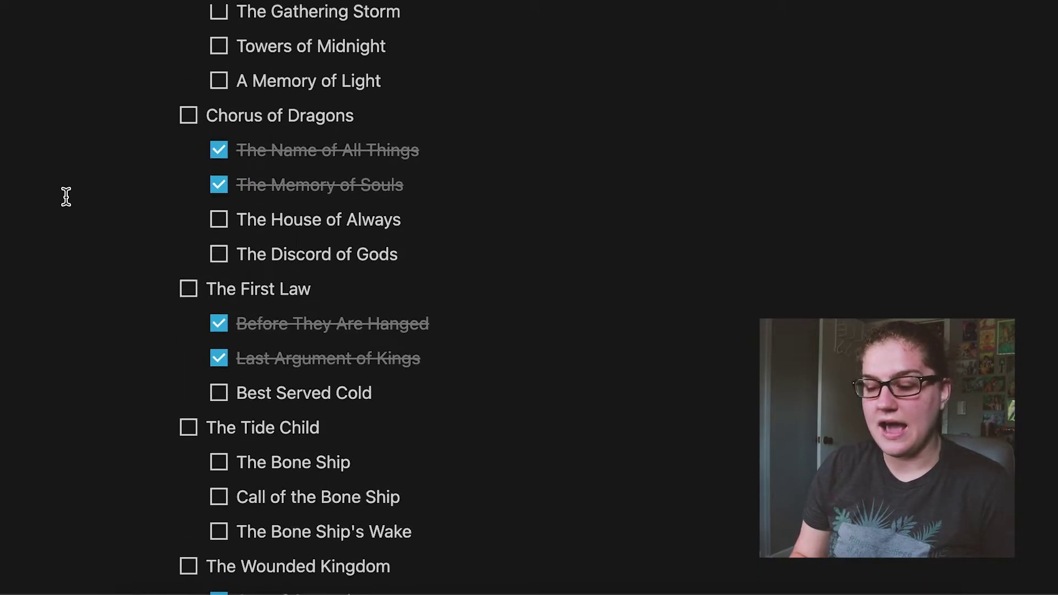
scroll(66, 196, up, 6)
scroll(66, 196, down, 3)
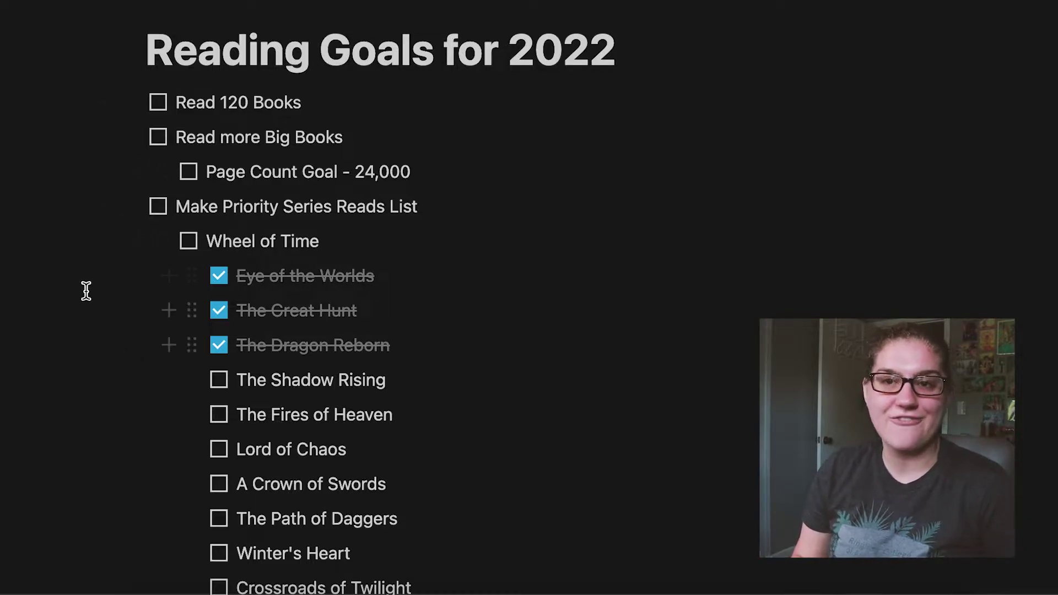
- Check off The House of Always under Chorus of Dragons in the priority series list
scroll(83, 286, down, 2)
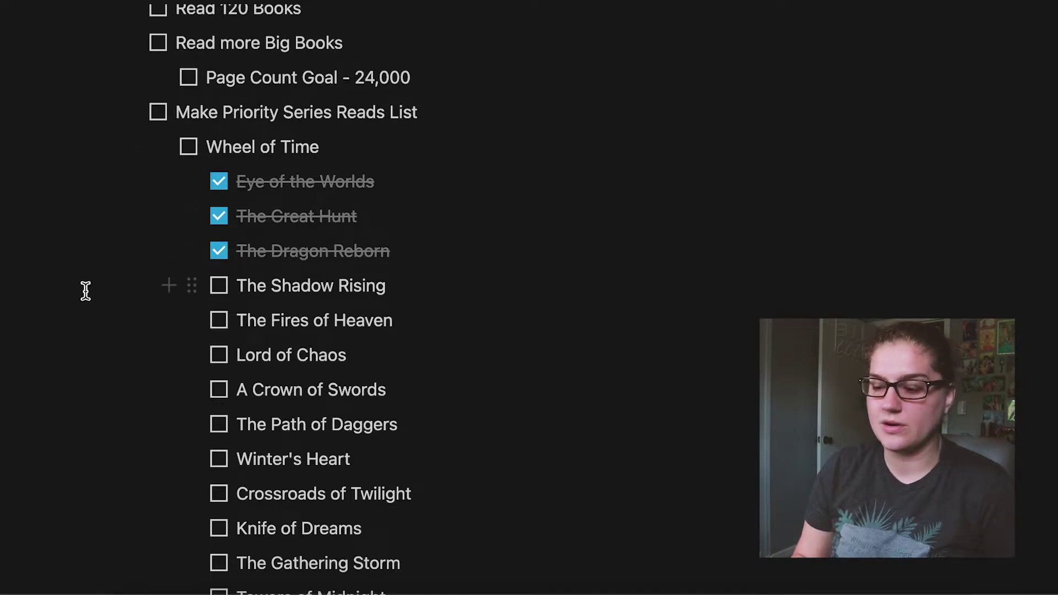
scroll(86, 291, down, 8)
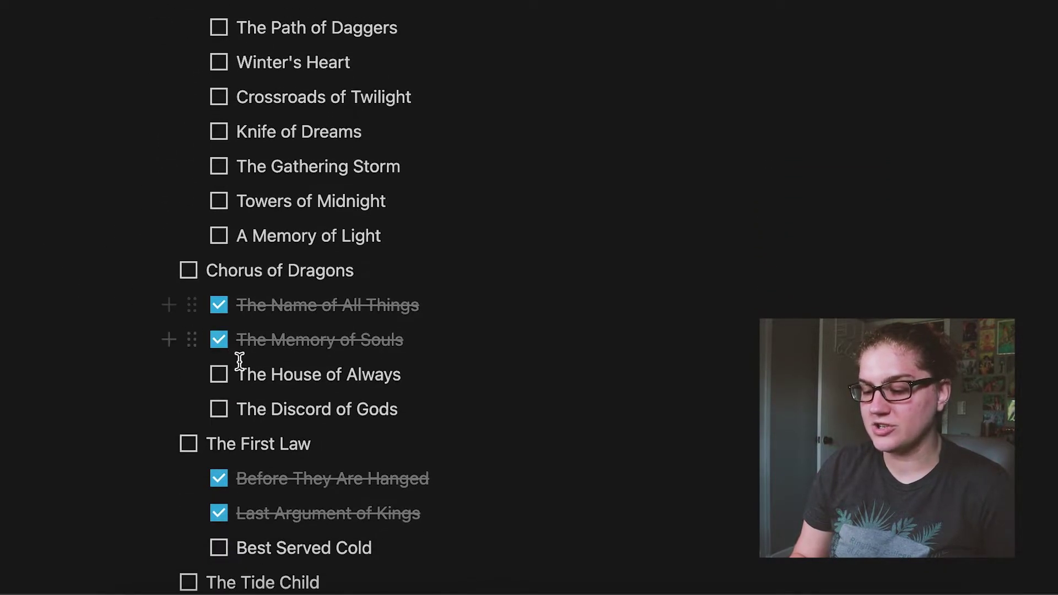
scroll(88, 364, down, 1)
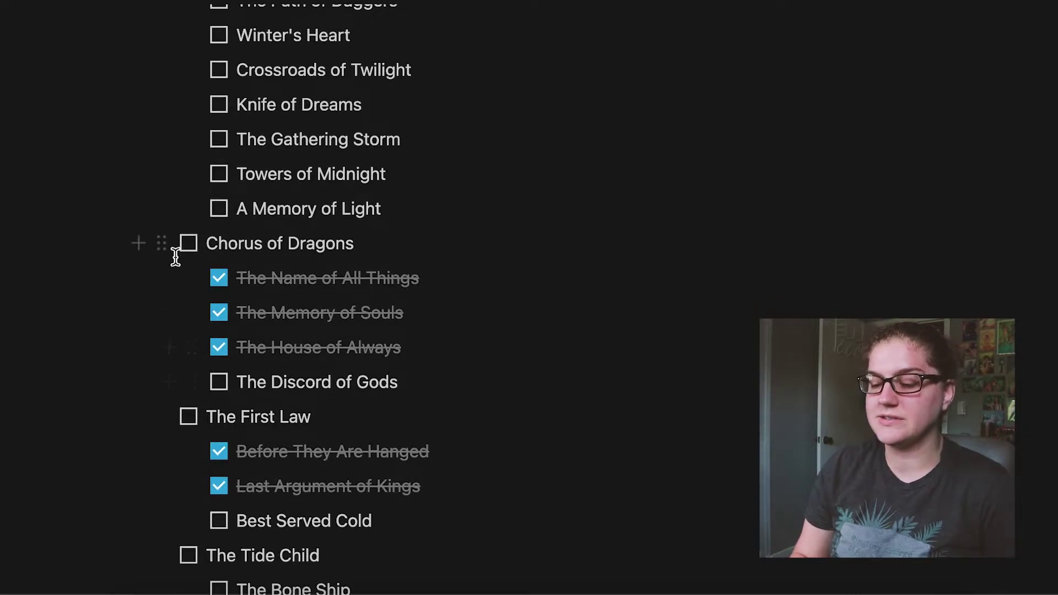
- Return to the dashboard and open the April page from the 2022 monthly pages
scroll(106, 352, down, 2)
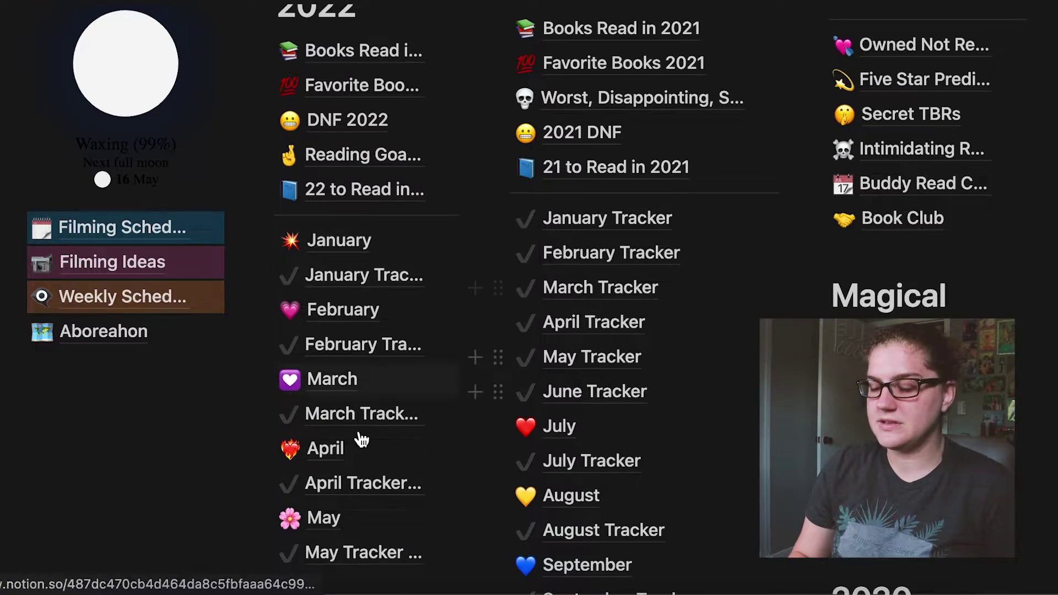
scroll(361, 441, down, 3)
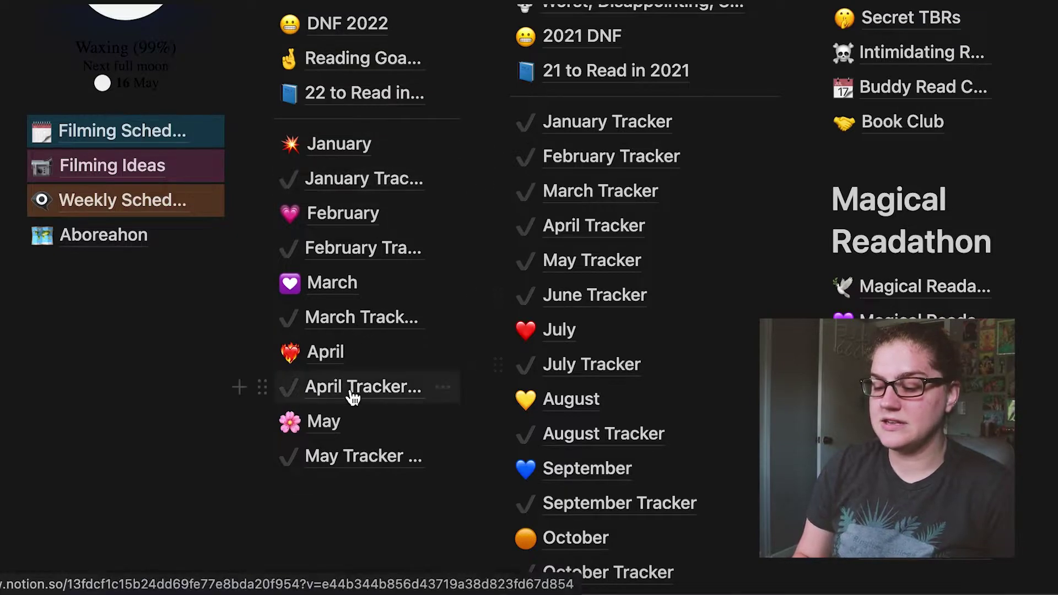
click(332, 355)
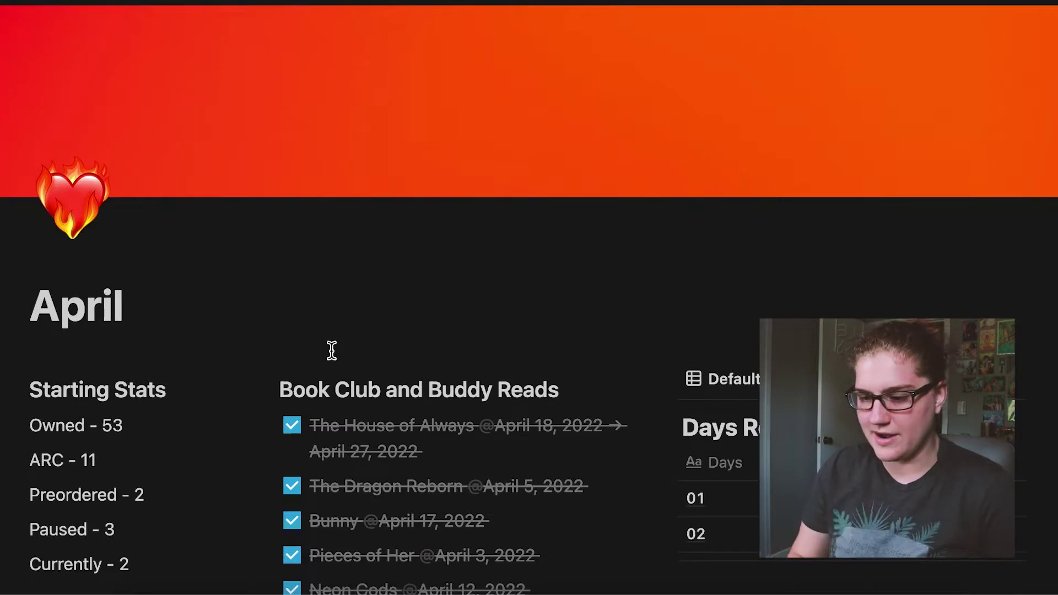
- Examine the April Tracker 2022 board on the April page across its No Status, TBR, Reading, Read and DNF columns
scroll(637, 293, down, 10)
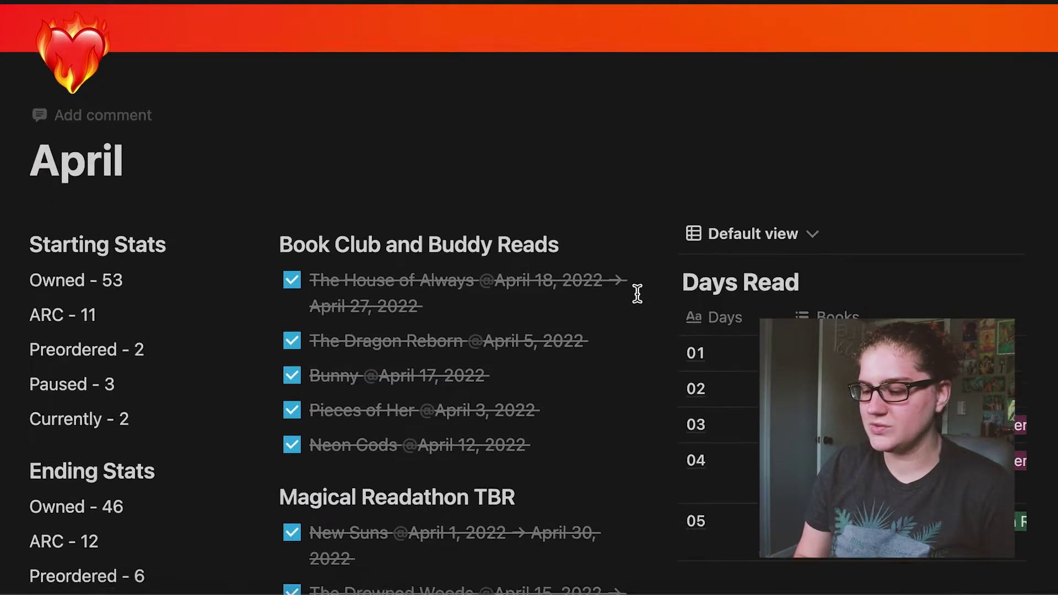
scroll(638, 293, down, 15)
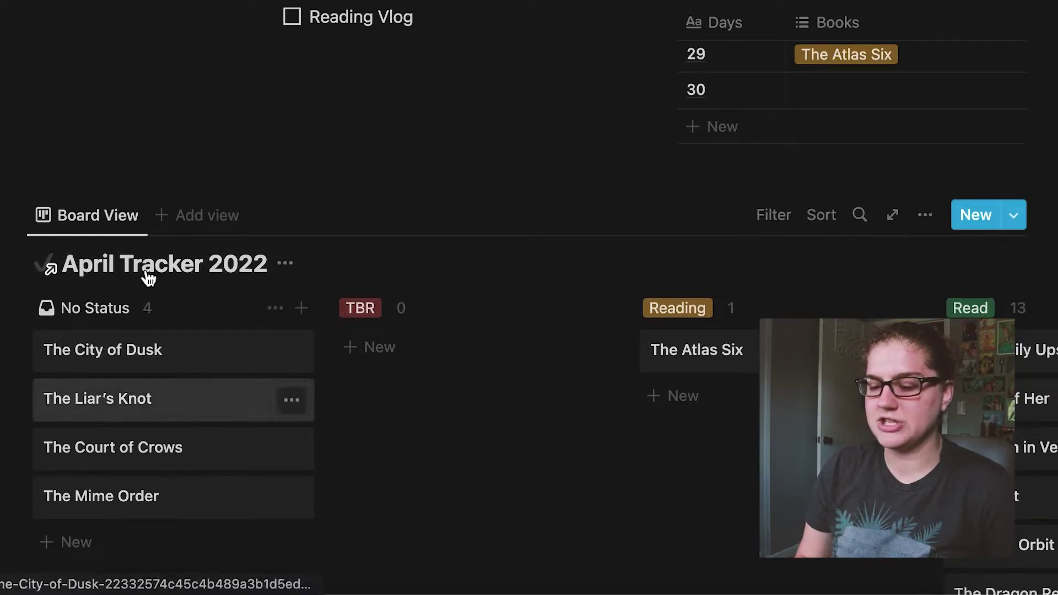
click(146, 265)
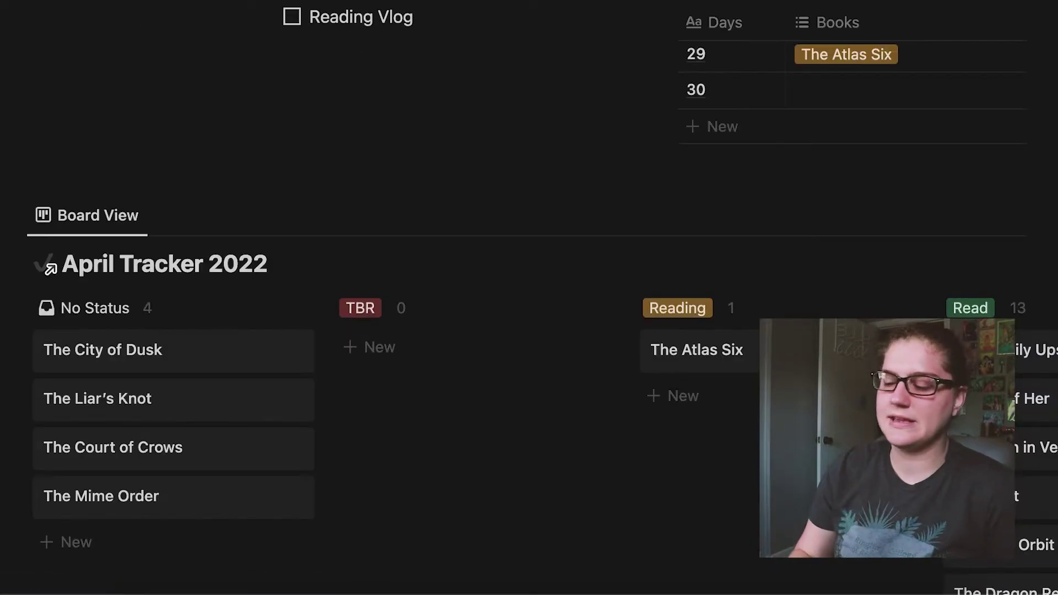
scroll(538, 399, right, 8)
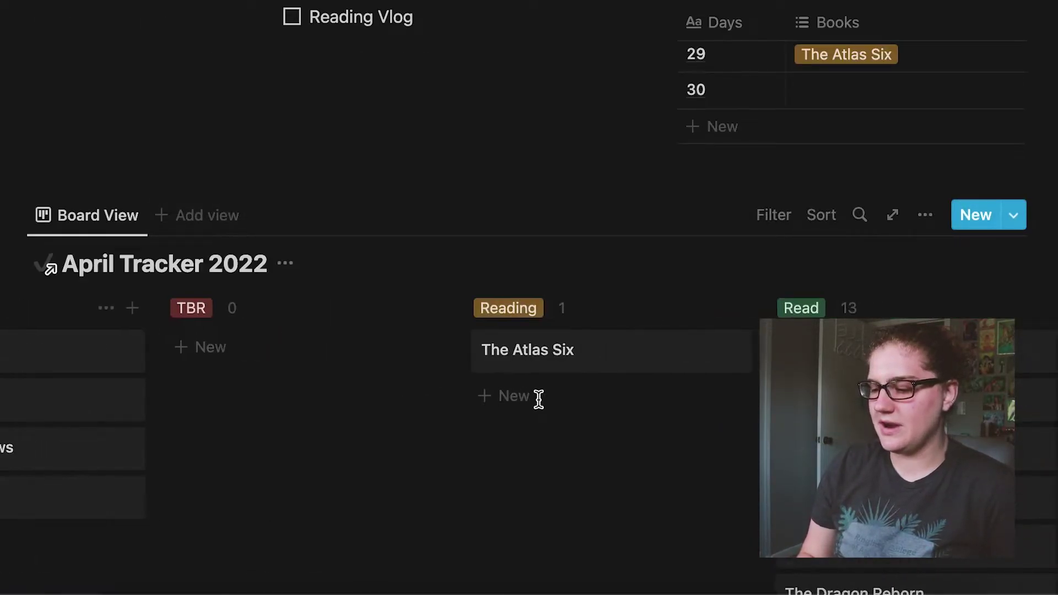
scroll(538, 407, left, 8)
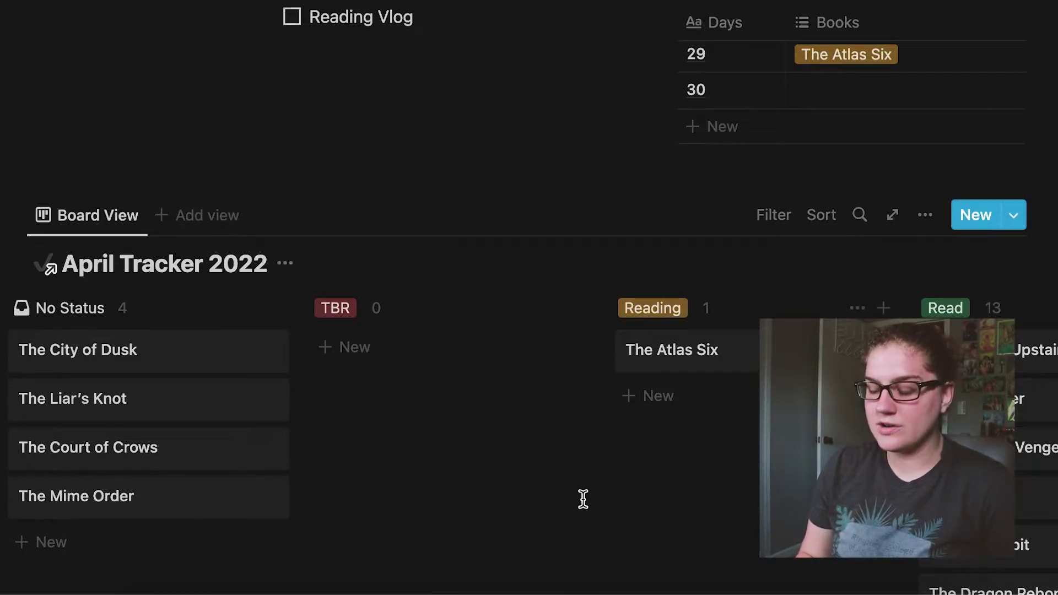
scroll(583, 496, right, 5)
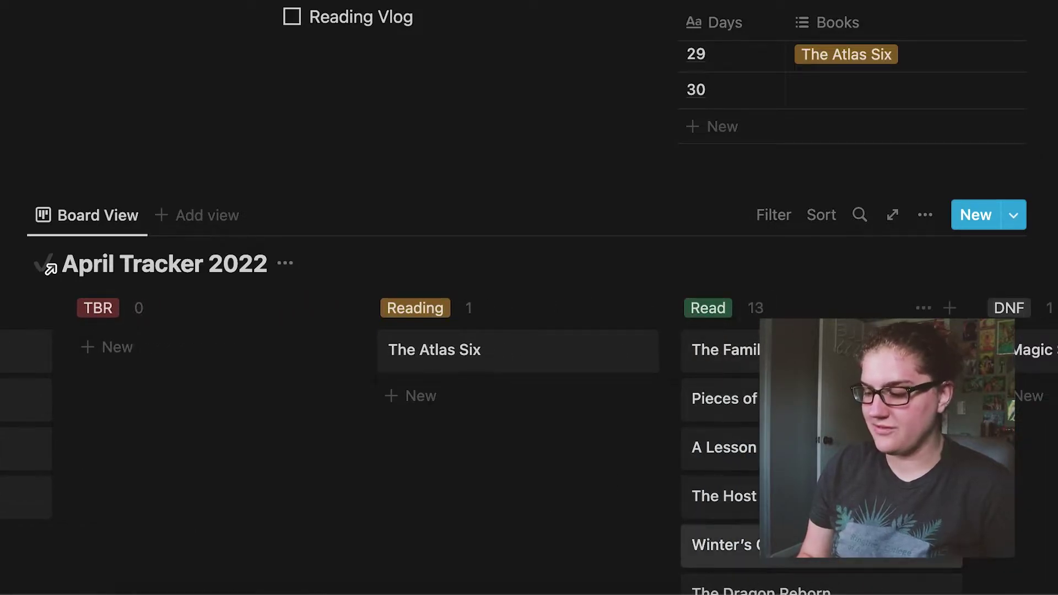
scroll(633, 413, right, 3)
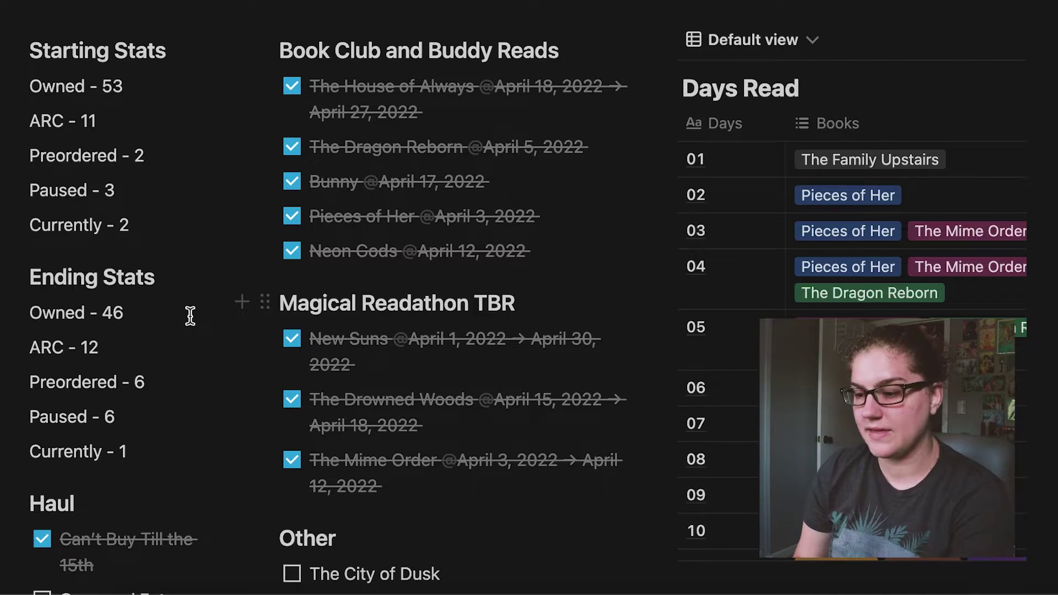
- Examine the Starting Stats, Ending Stats and Haul sections of the April page
scroll(190, 315, up, 1)
scroll(190, 315, down, 5)
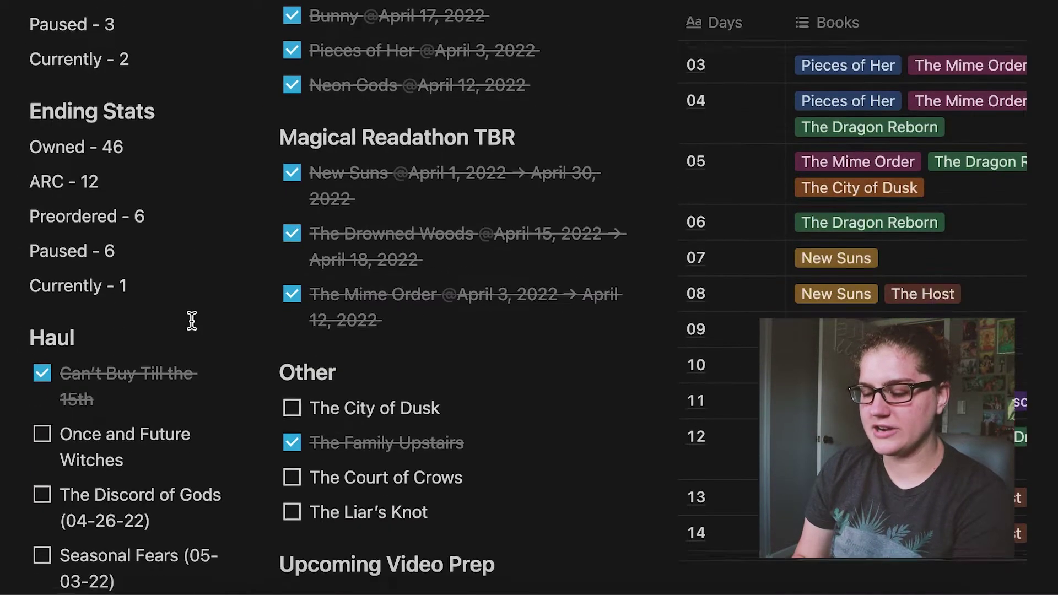
scroll(26, 251, down, 2)
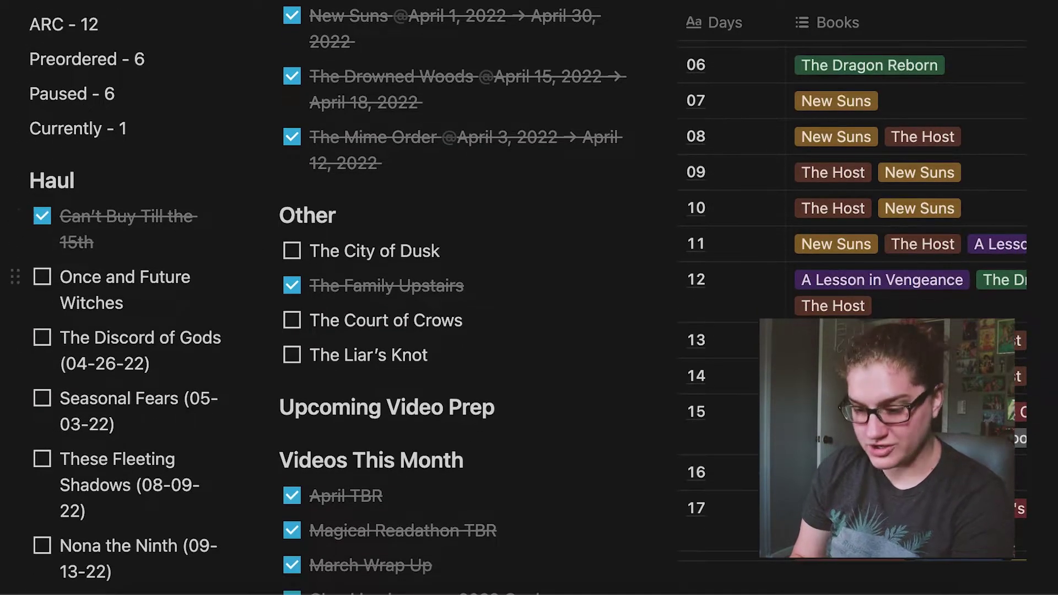
- Check off Once and Future Witches in the Haul list and clear the check again
scroll(26, 251, down, 4)
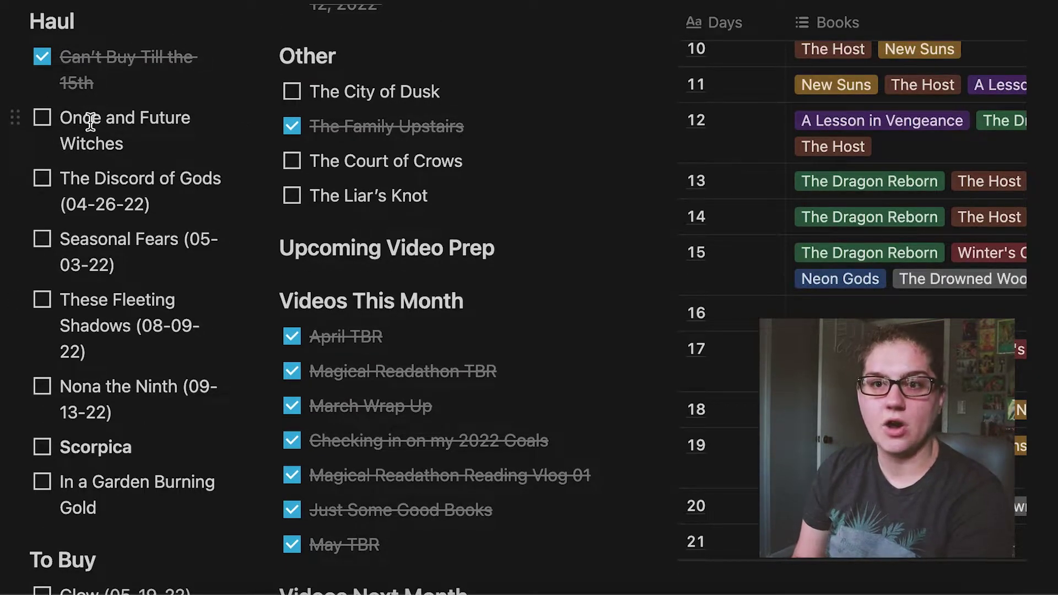
click(42, 120)
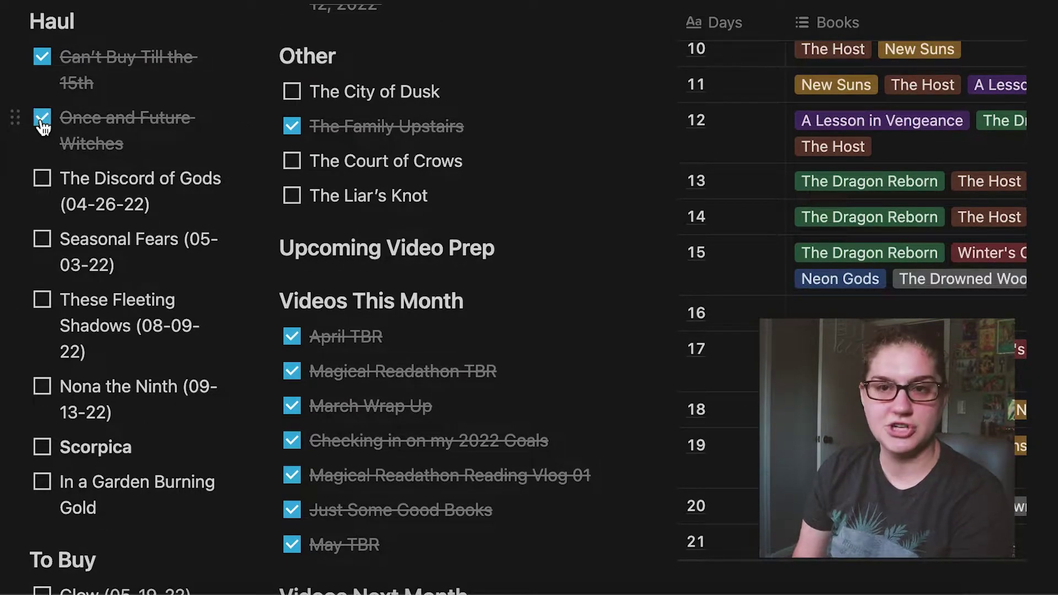
click(42, 118)
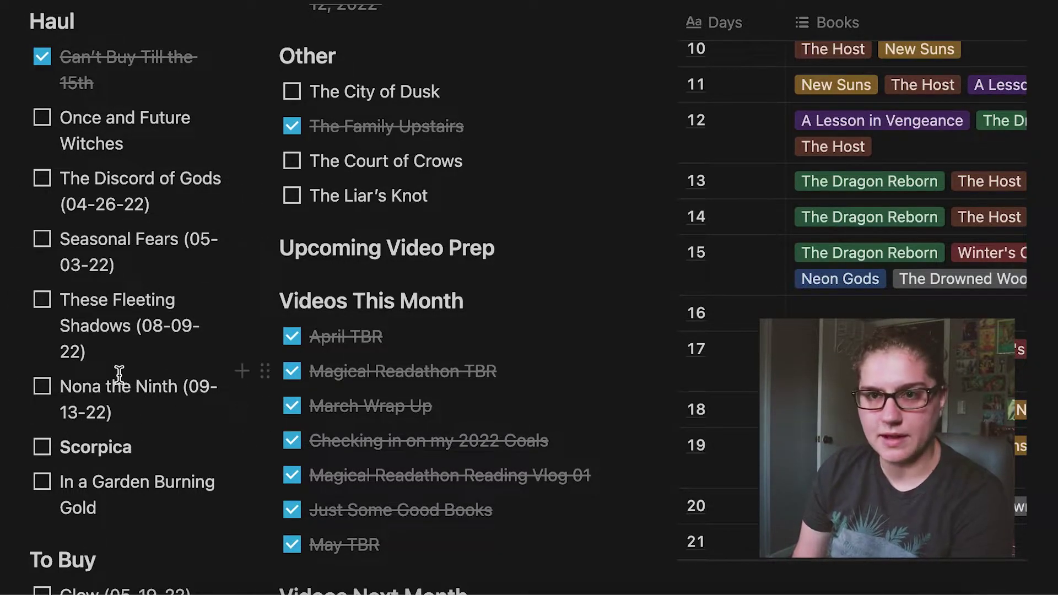
- Examine the To Buy list and the Book Club and Buddy Reads, Magical Readathon TBR and Other lists
scroll(119, 374, down, 5)
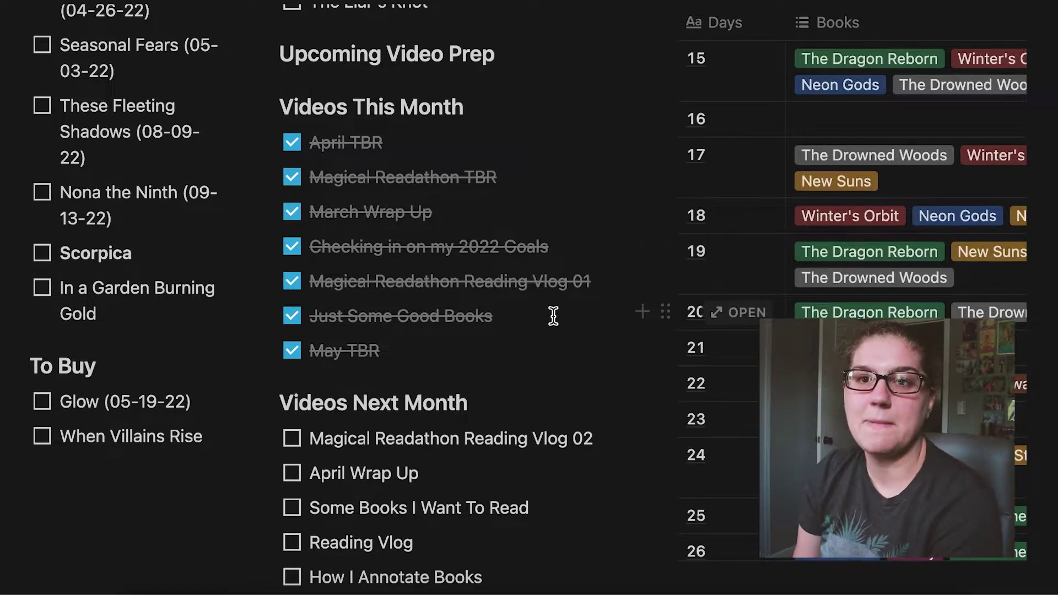
scroll(553, 315, up, 15)
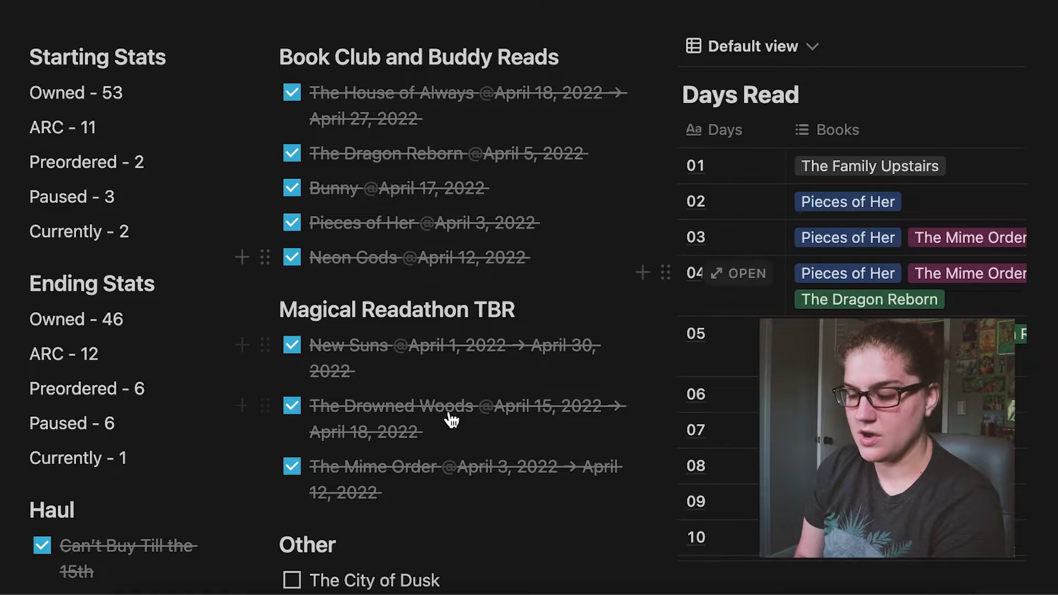
scroll(570, 435, down, 3)
scroll(570, 437, down, 2)
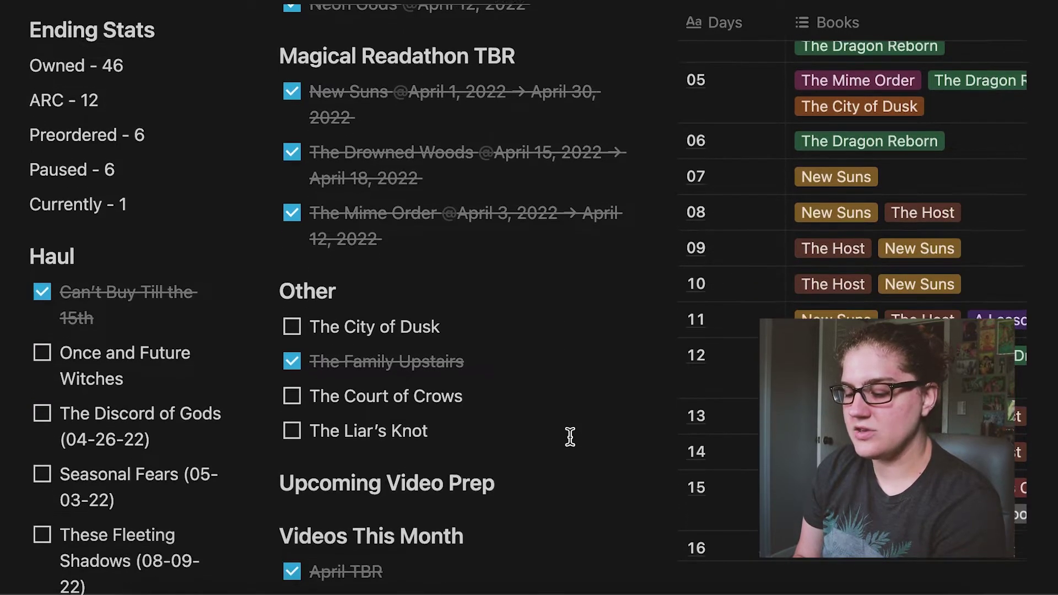
scroll(427, 254, up, 1)
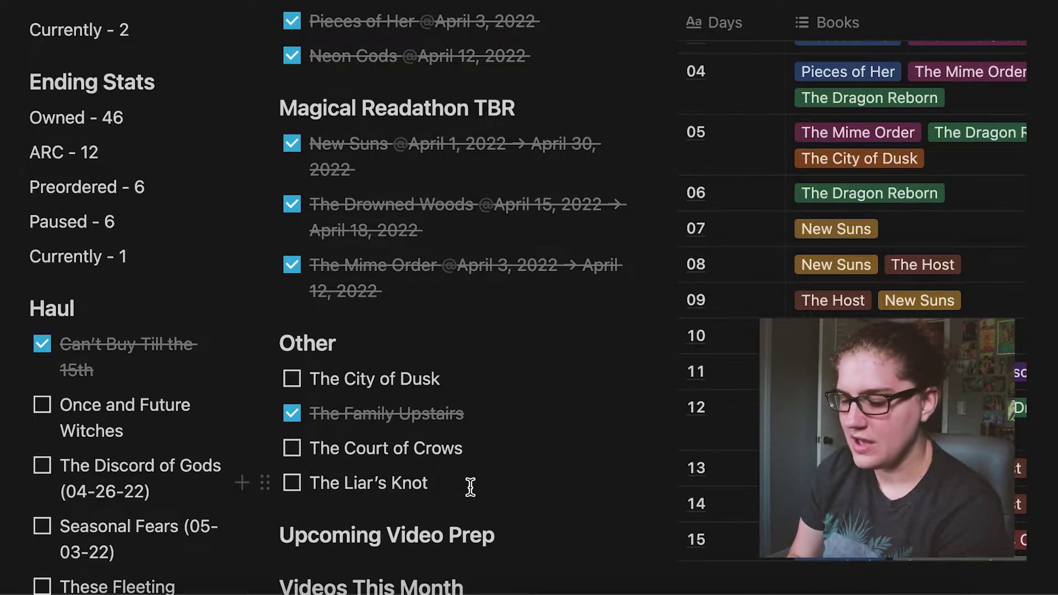
- Examine the Upcoming Video Prep, Videos This Month and Videos Next Month sections of the April page
scroll(470, 486, down, 5)
scroll(519, 409, down, 2)
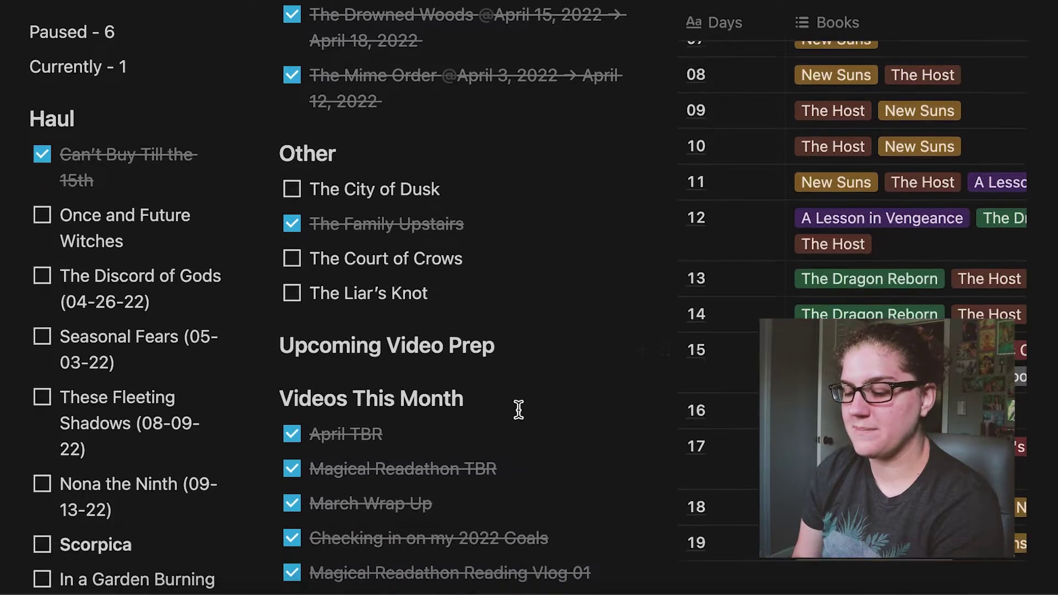
scroll(518, 408, down, 2)
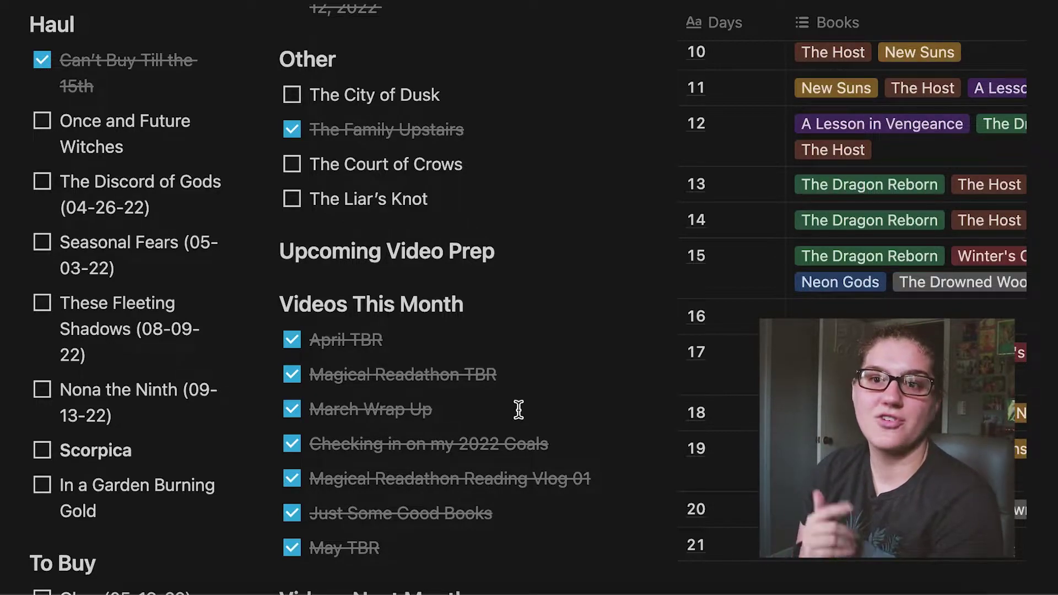
scroll(519, 409, down, 2)
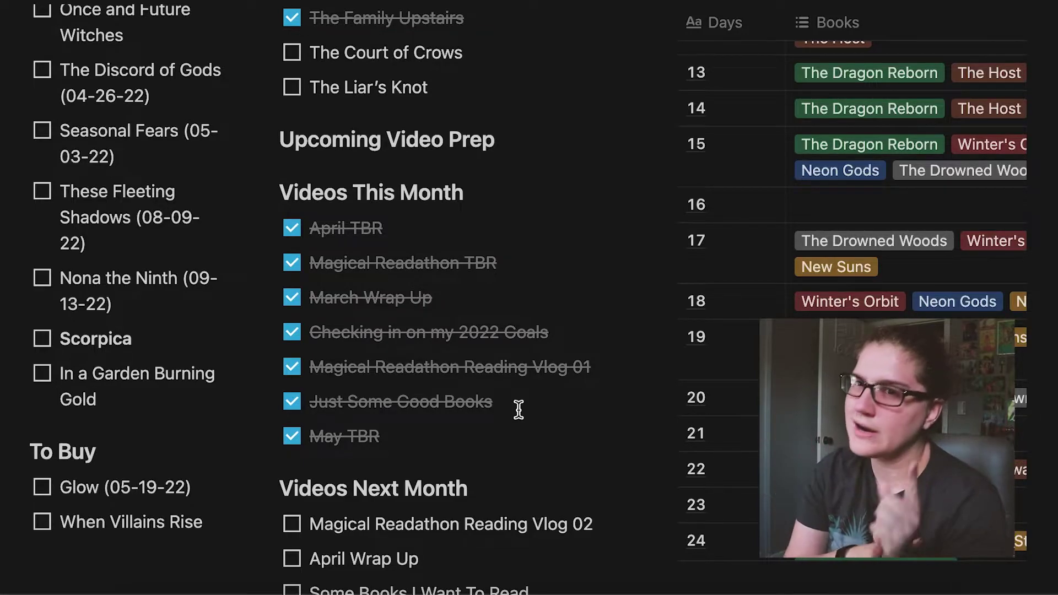
scroll(519, 409, down, 3)
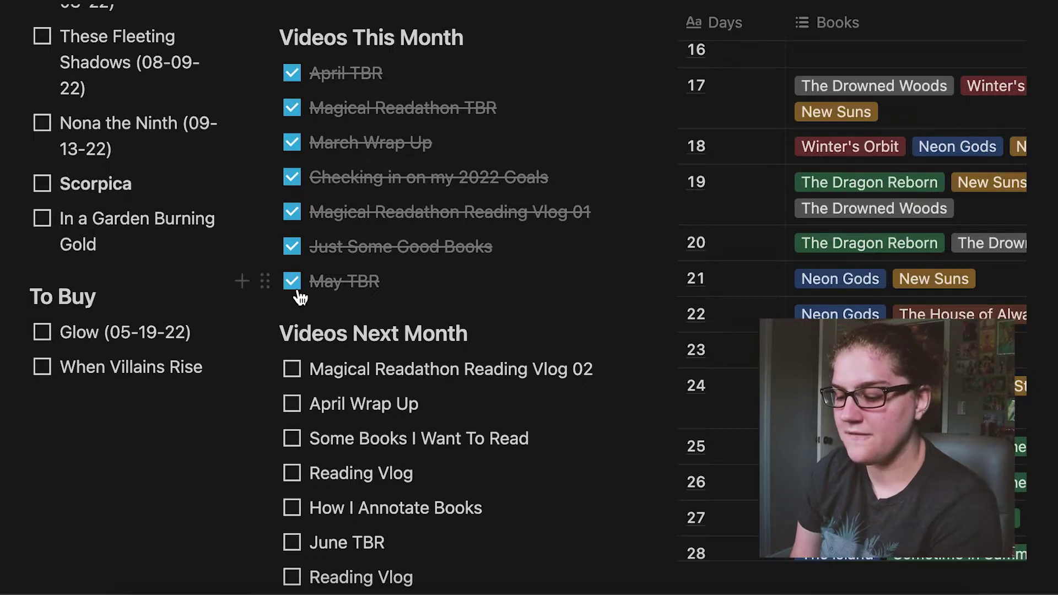
scroll(293, 284, down, 2)
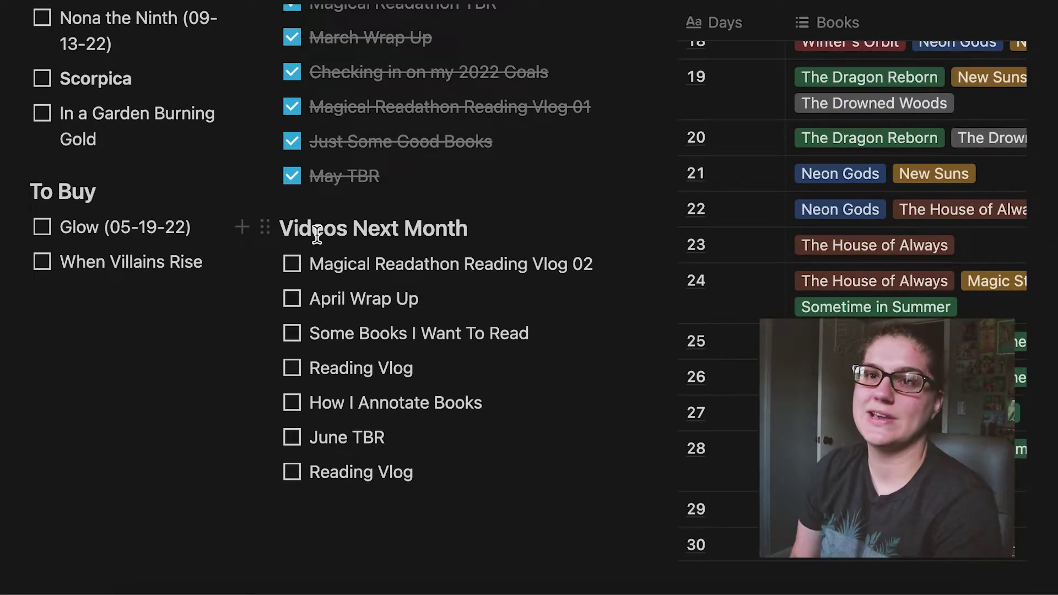
- Examine the books logged for days 01 to 30 in the April page's Days Read table
scroll(673, 299, up, 7)
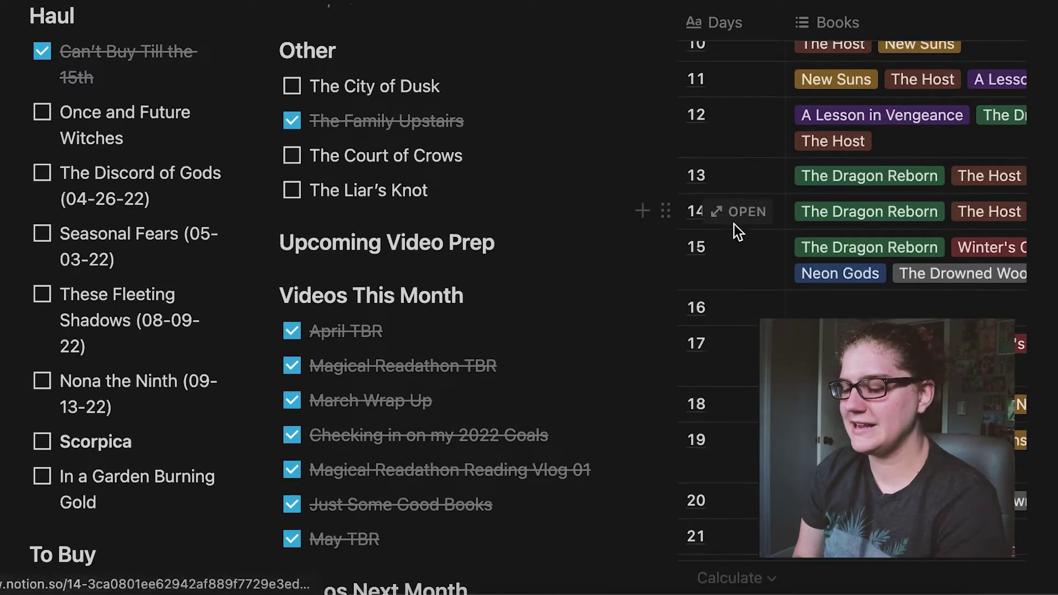
scroll(737, 232, up, 10)
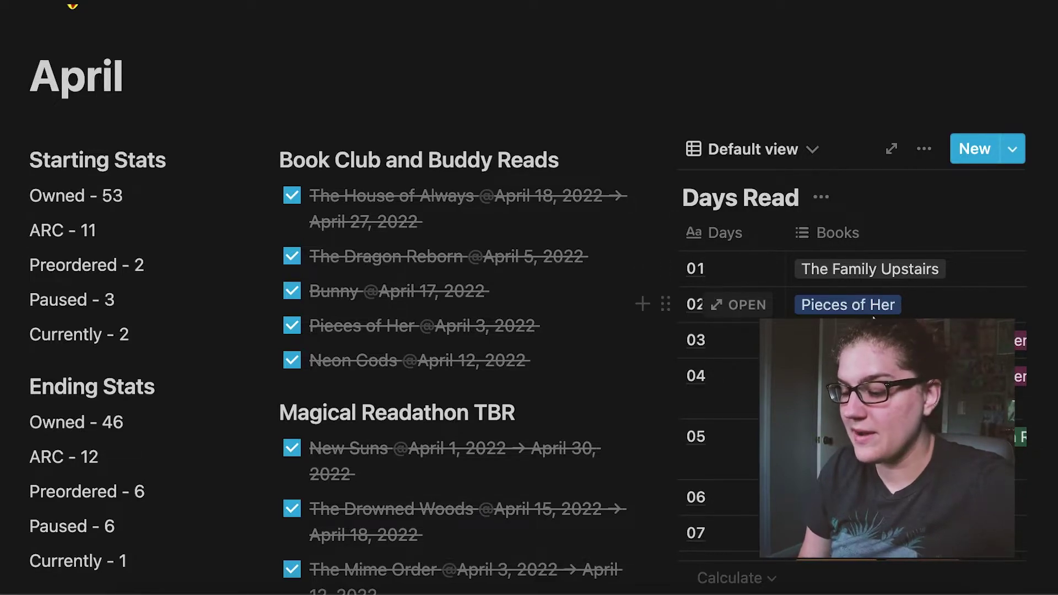
scroll(705, 375, down, 5)
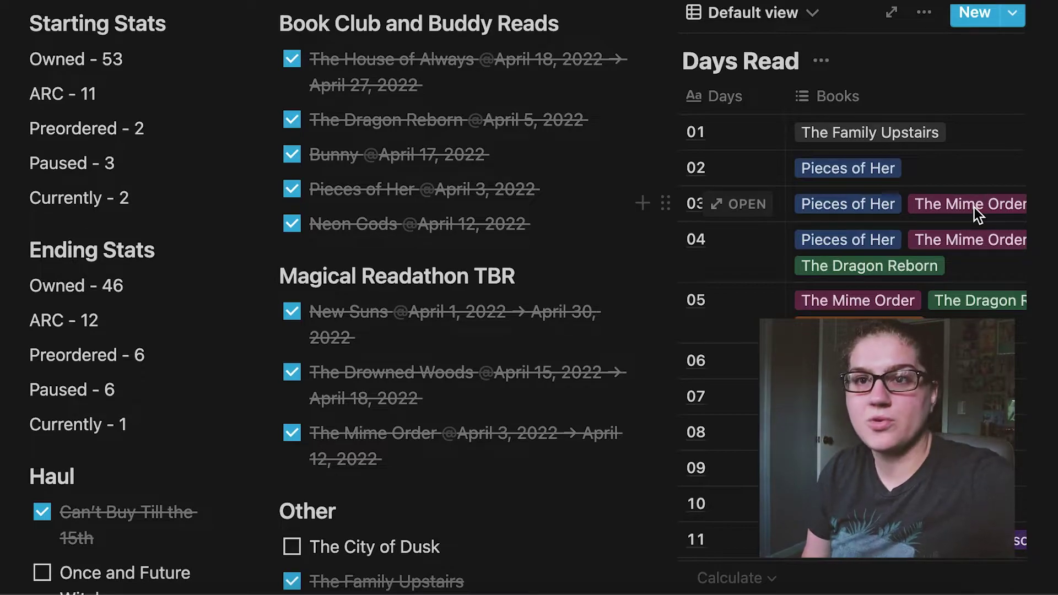
scroll(827, 358, down, 3)
scroll(514, 297, down, 2)
scroll(769, 368, down, 4)
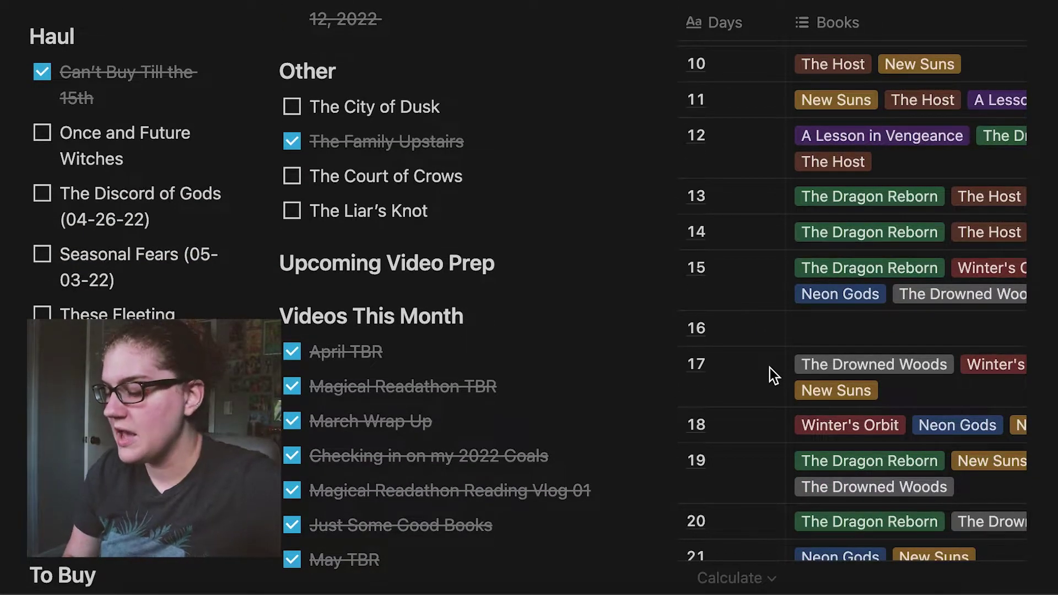
scroll(769, 368, down, 2)
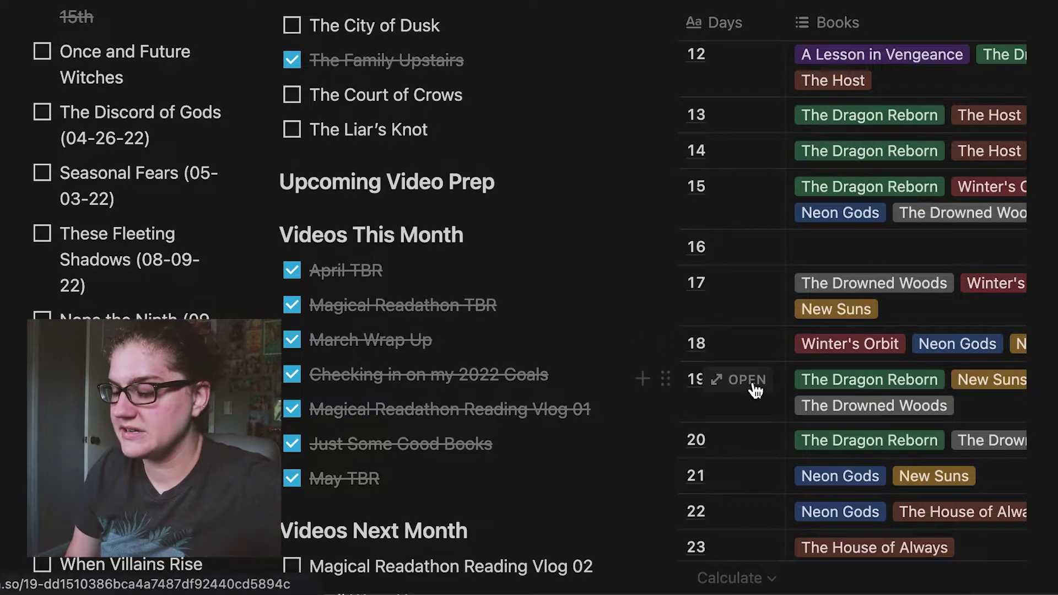
scroll(755, 363, down, 4)
scroll(753, 381, down, 2)
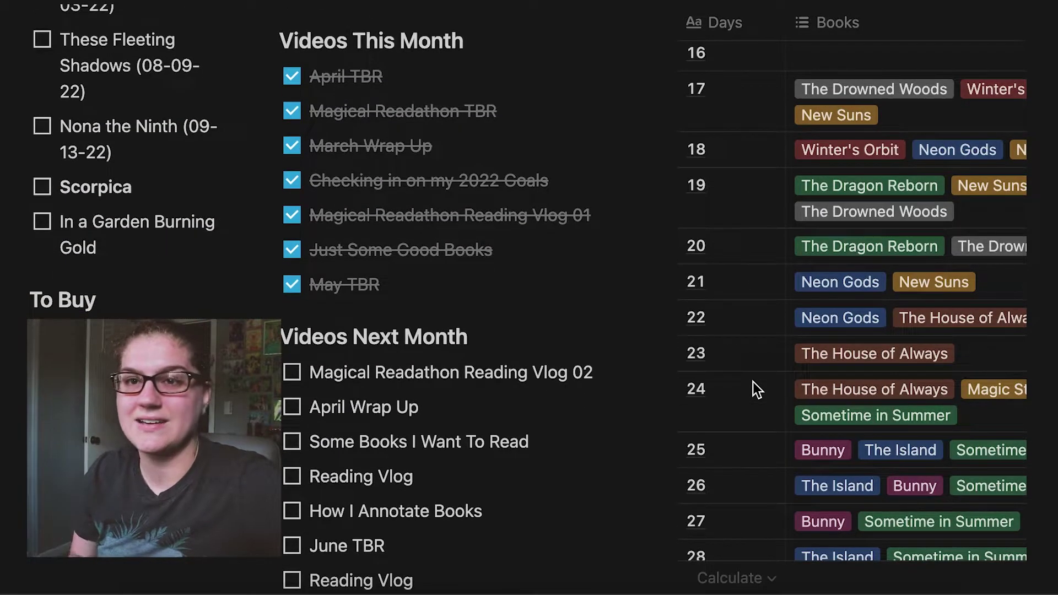
scroll(752, 389, down, 5)
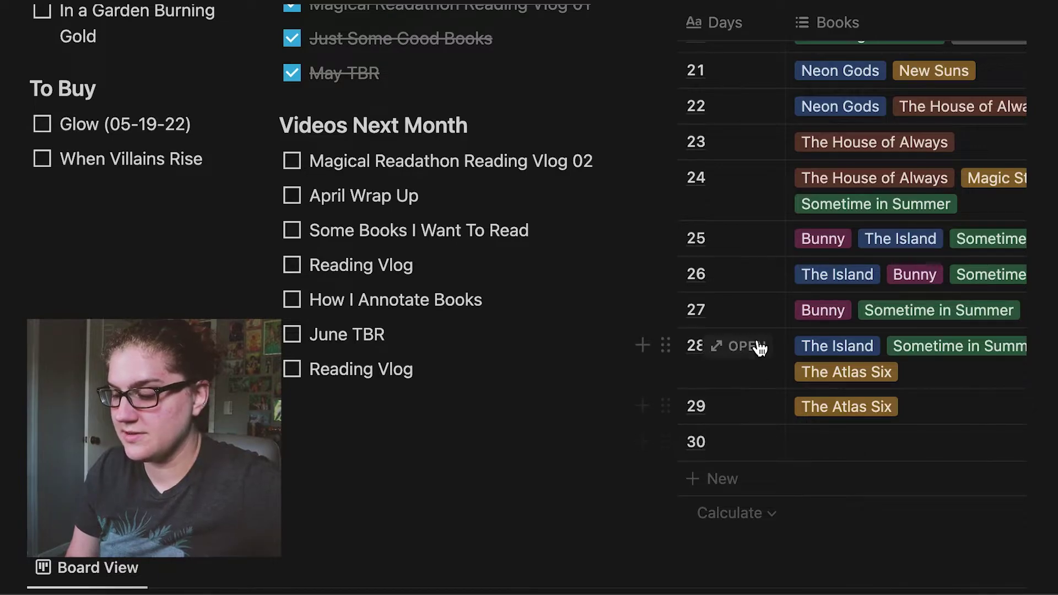
scroll(757, 346, up, 5)
scroll(757, 346, down, 3)
scroll(757, 346, up, 2)
scroll(757, 341, up, 3)
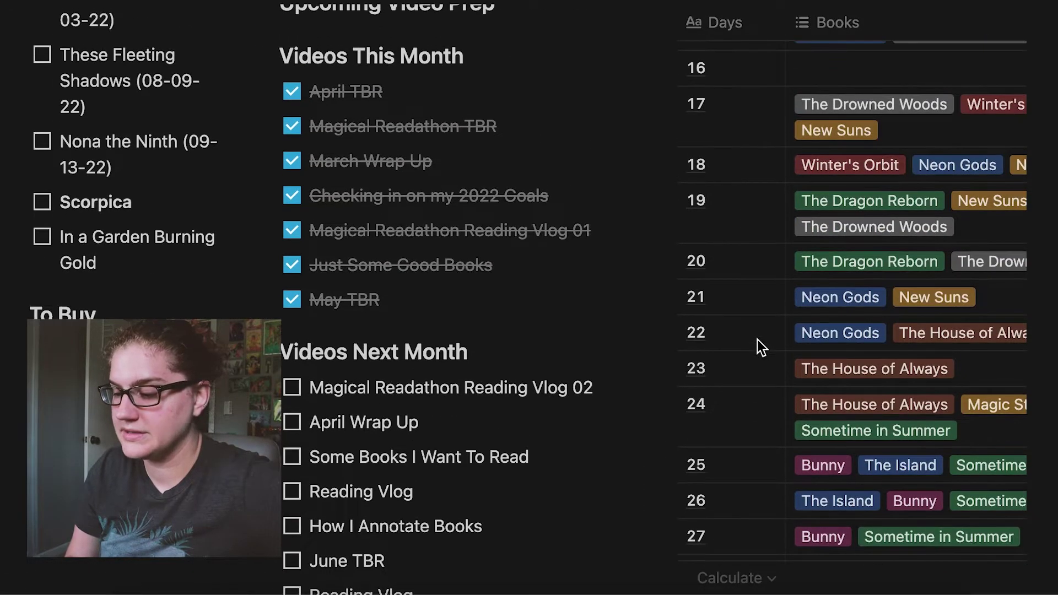
scroll(760, 254, down, 3)
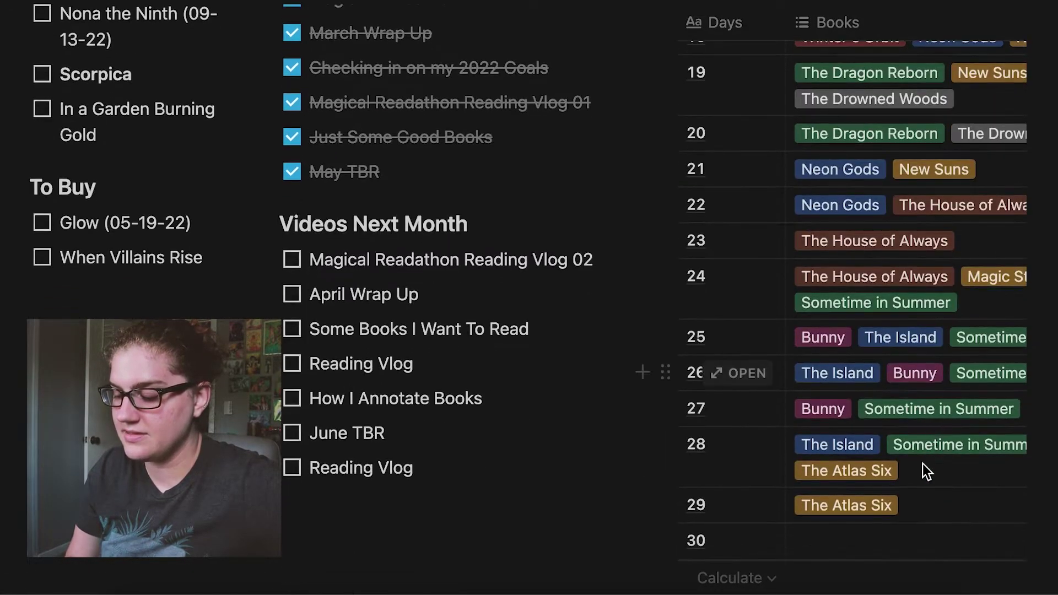
scroll(756, 371, up, 2)
scroll(755, 363, up, 9)
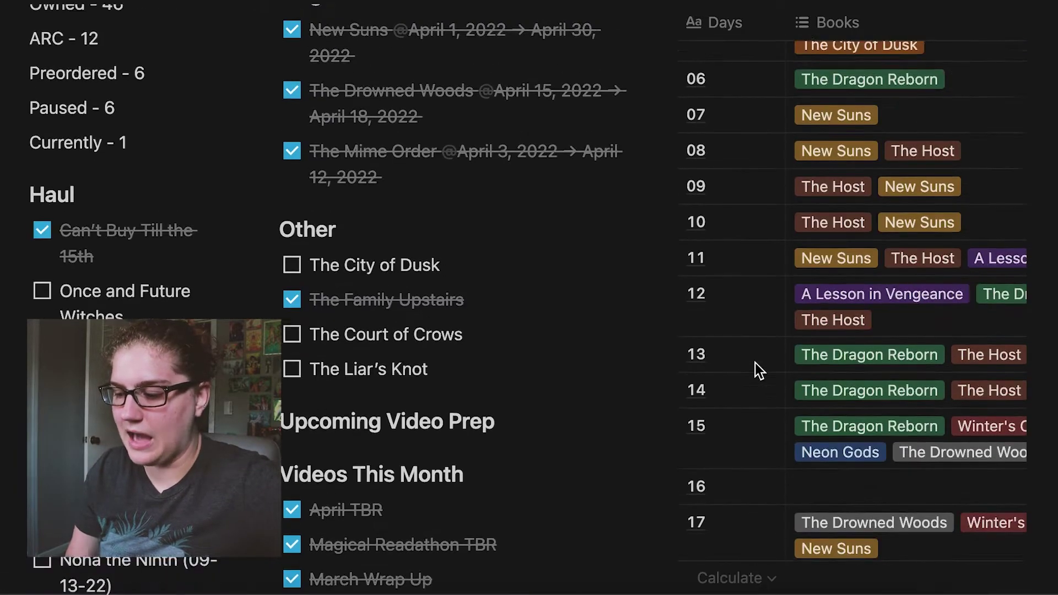
- Open the May page from the list of monthly pages
scroll(755, 363, up, 10)
mouse_move(2, 344)
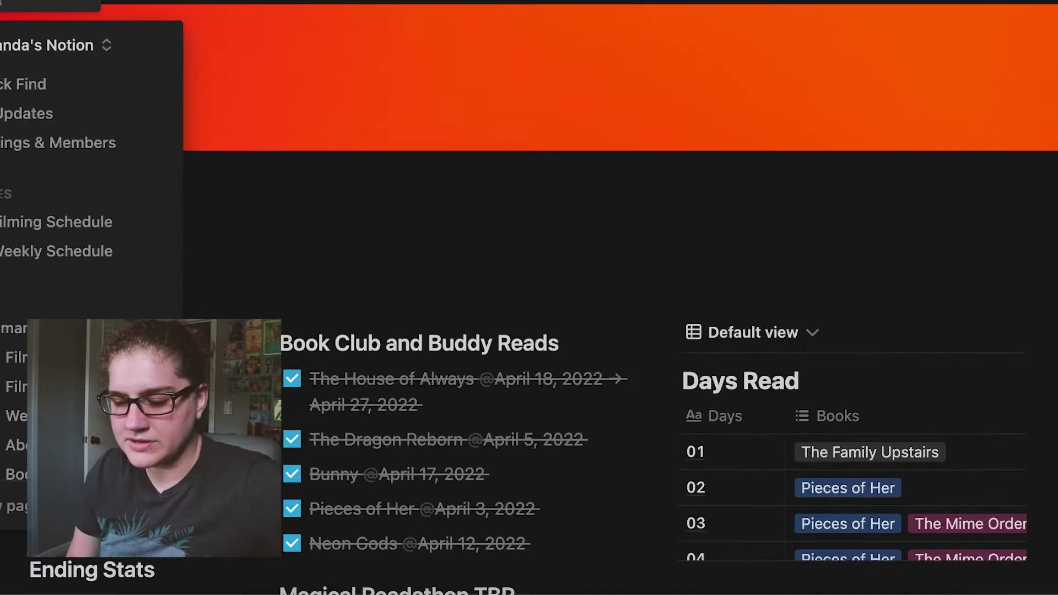
scroll(2, 345, down, 4)
scroll(1, 345, down, 5)
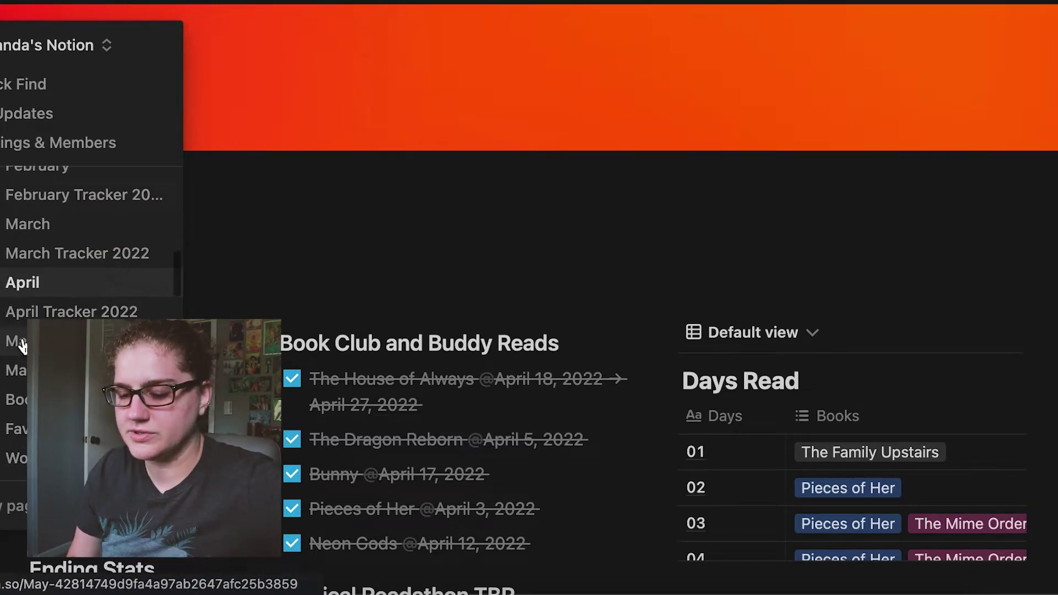
click(22, 346)
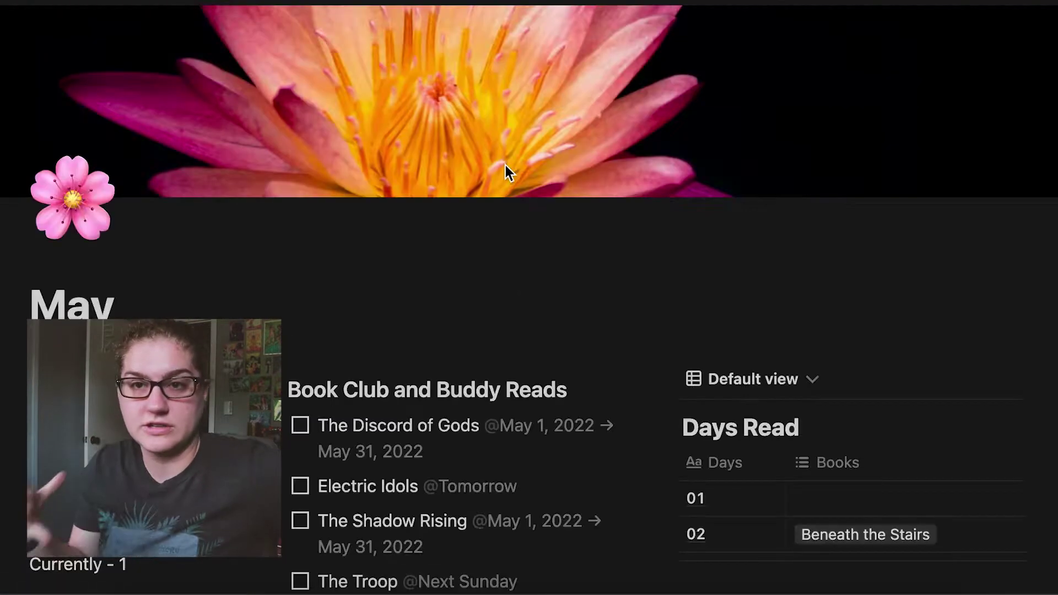
- Examine the May page's Starting Stats and its Days Read table
scroll(600, 273, down, 1)
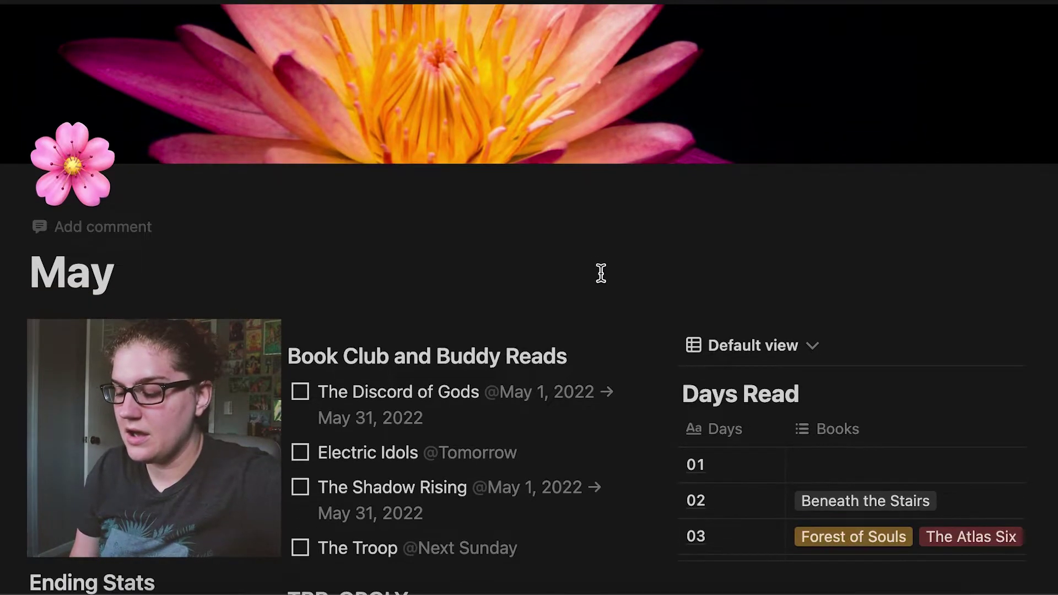
scroll(601, 273, down, 5)
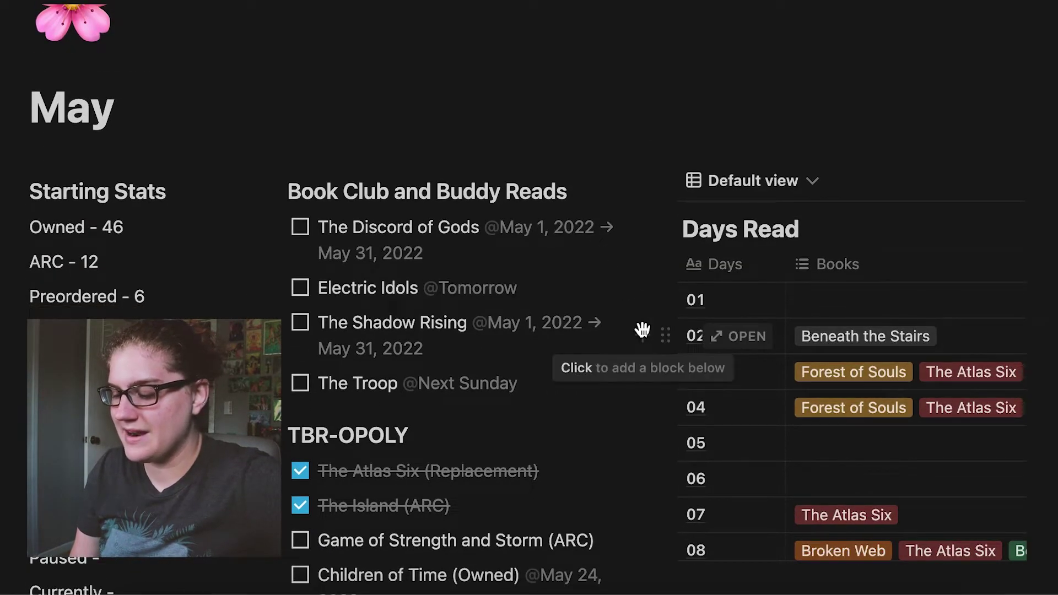
scroll(813, 425, down, 5)
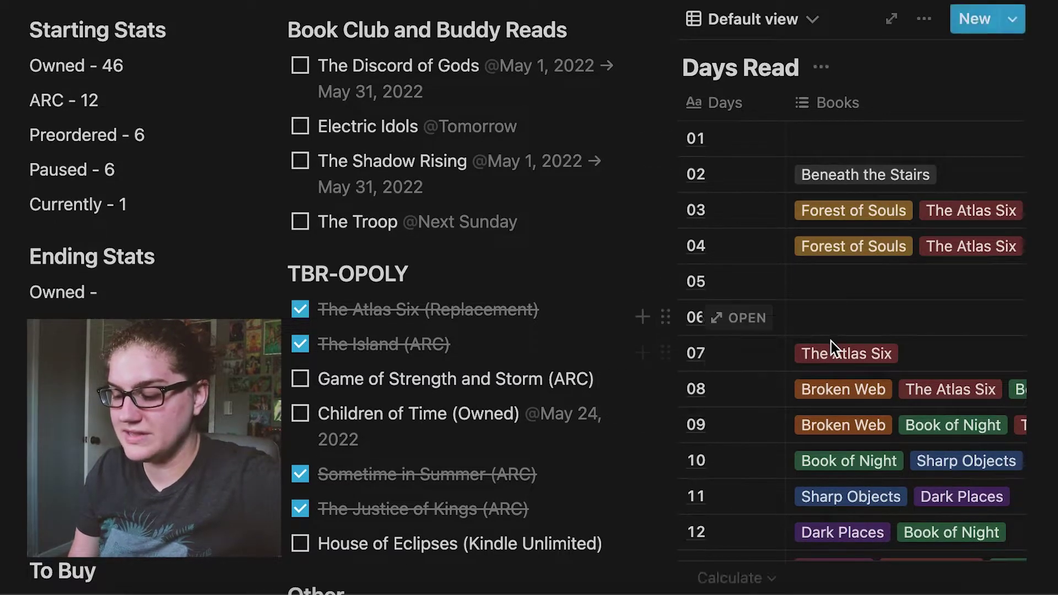
scroll(763, 402, down, 3)
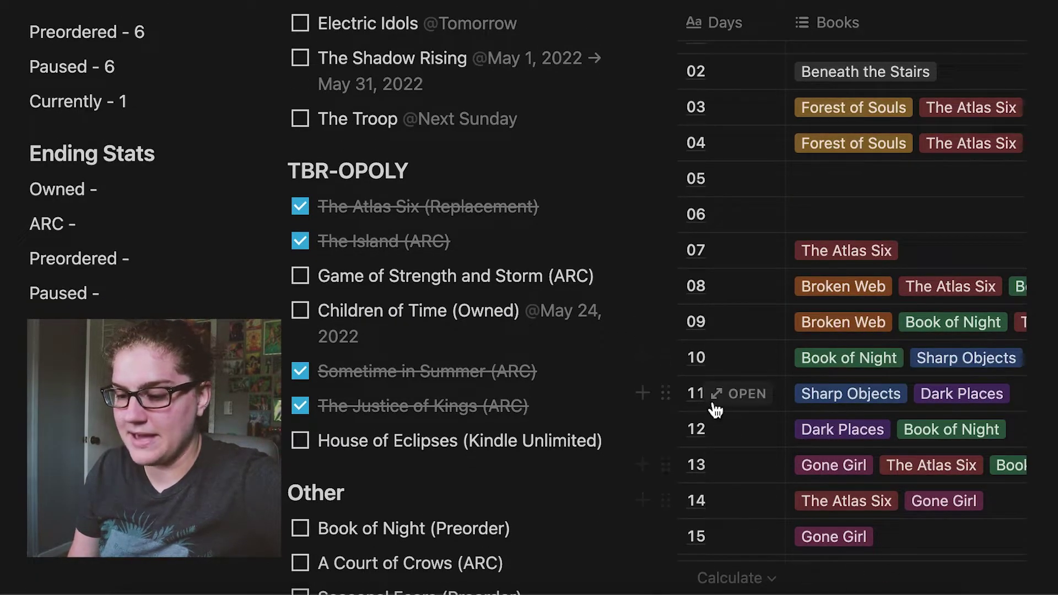
scroll(450, 229, up, 5)
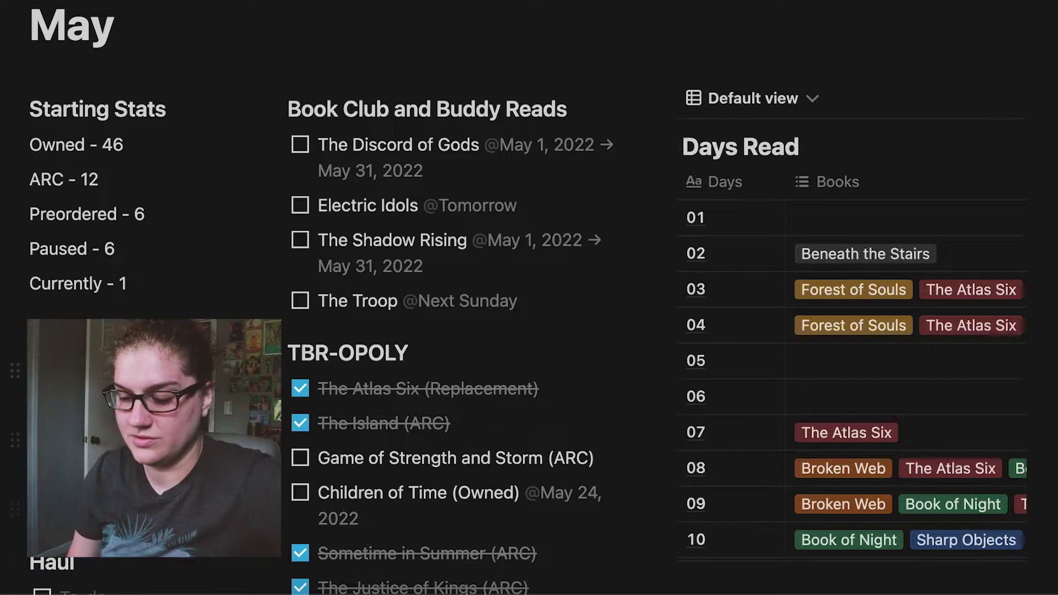
- Examine the Book Club and Buddy Reads, TBR-OPOLY, Other, Videos This Month and Videos Next Month lists of the May page
scroll(294, 137, down, 3)
scroll(294, 137, up, 2)
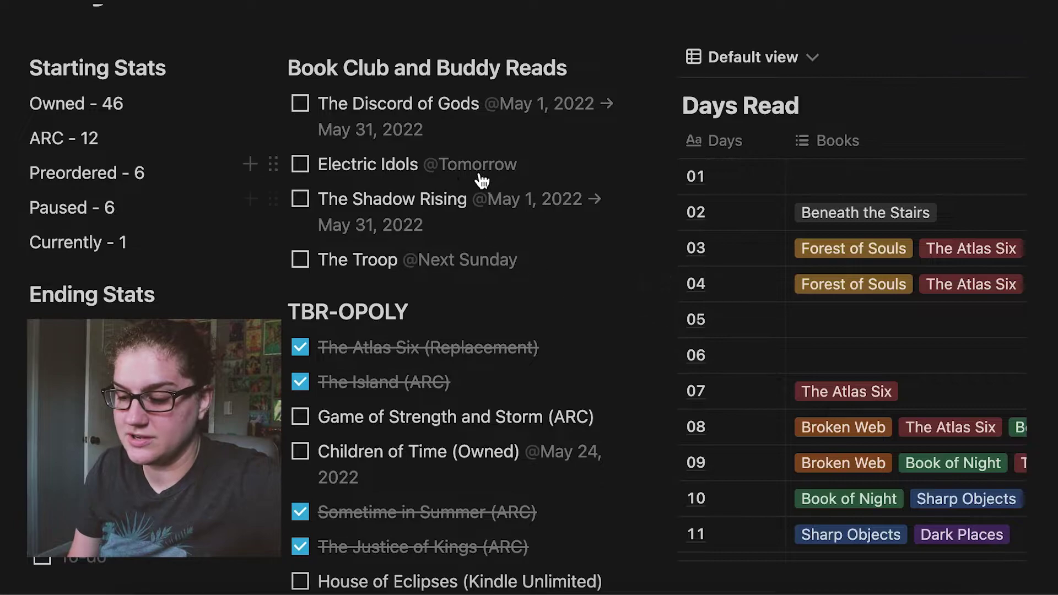
scroll(589, 318, down, 3)
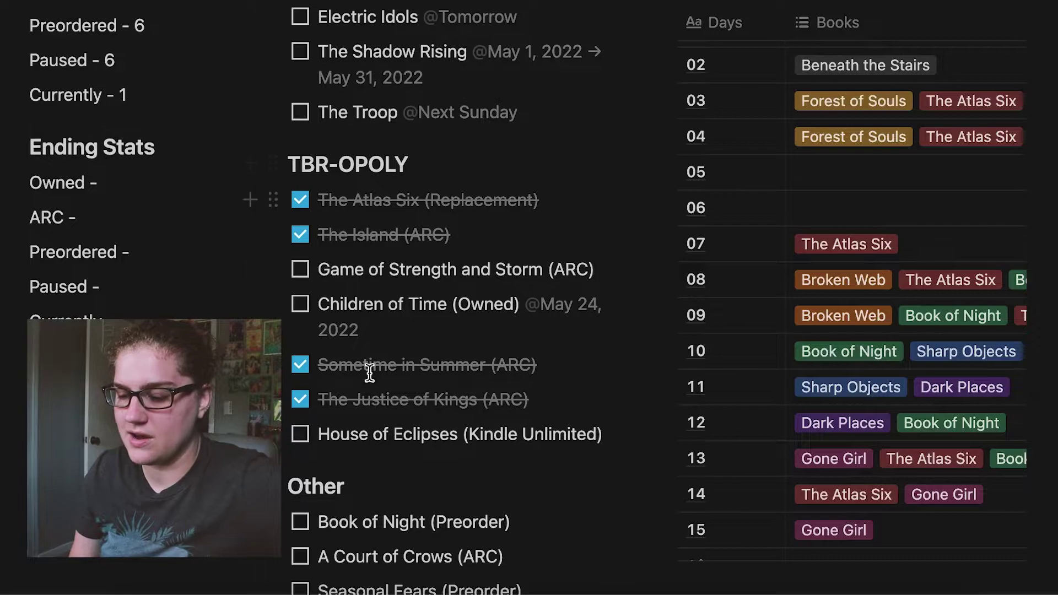
scroll(623, 423, down, 6)
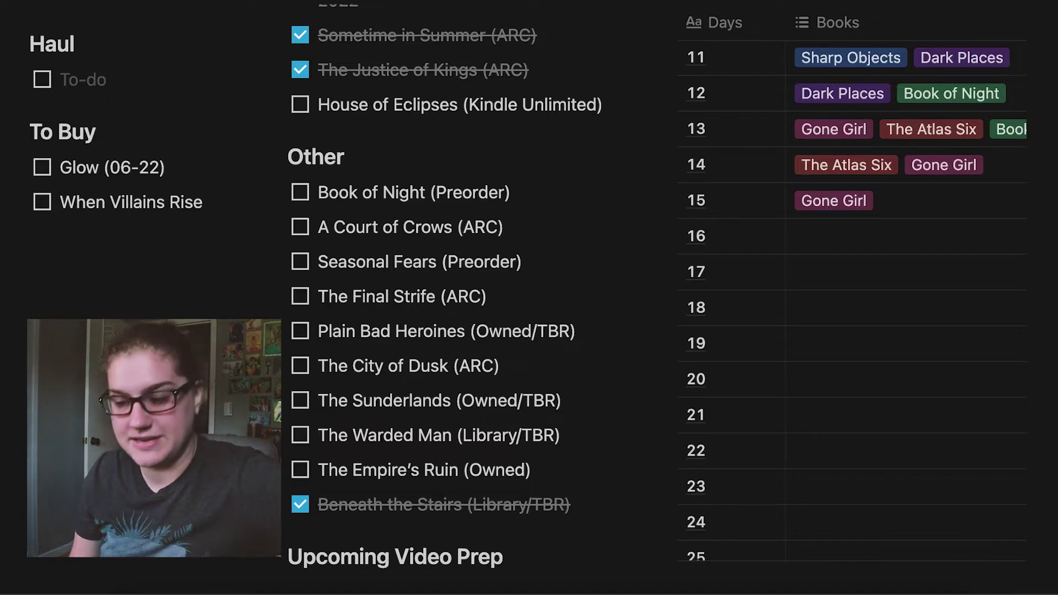
scroll(308, 223, down, 7)
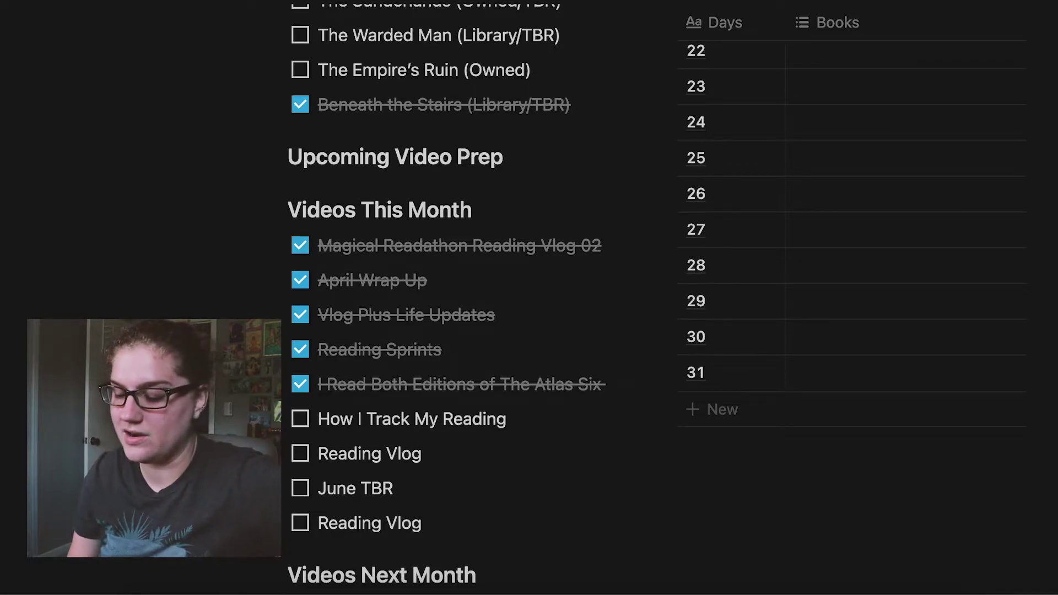
scroll(394, 269, down, 5)
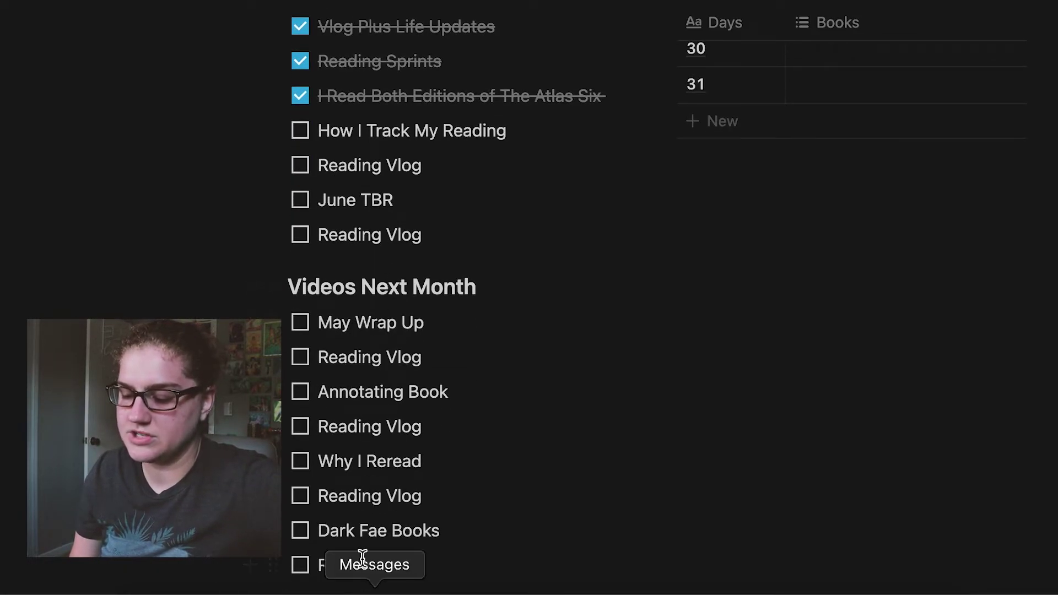
- Move the Gone Girl card from Reading to Read on the May Tracker 2022 board and return it to Reading
scroll(285, 524, down, 5)
scroll(502, 350, down, 6)
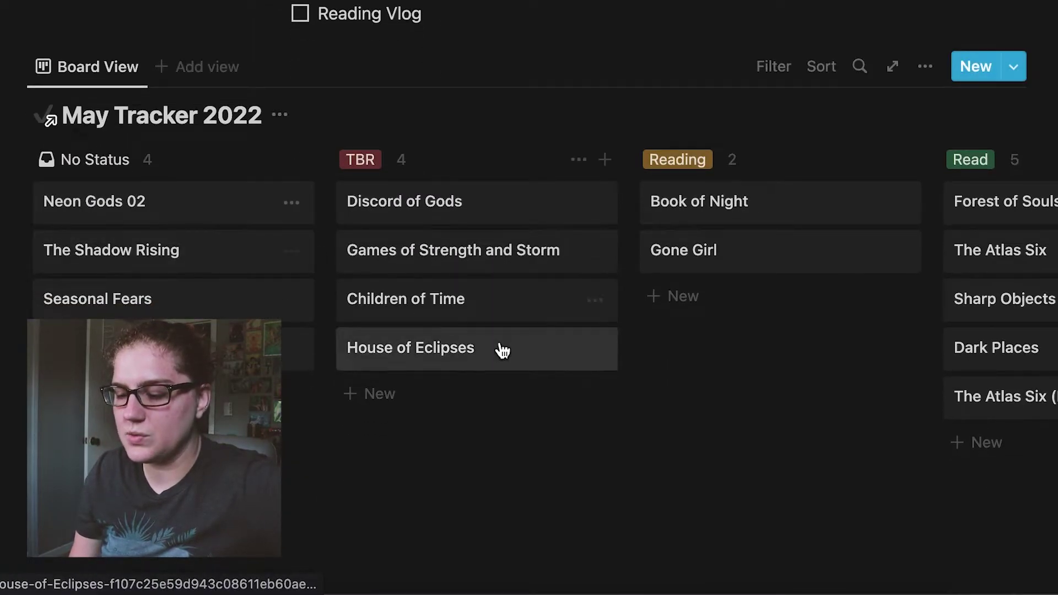
scroll(503, 350, right, 10)
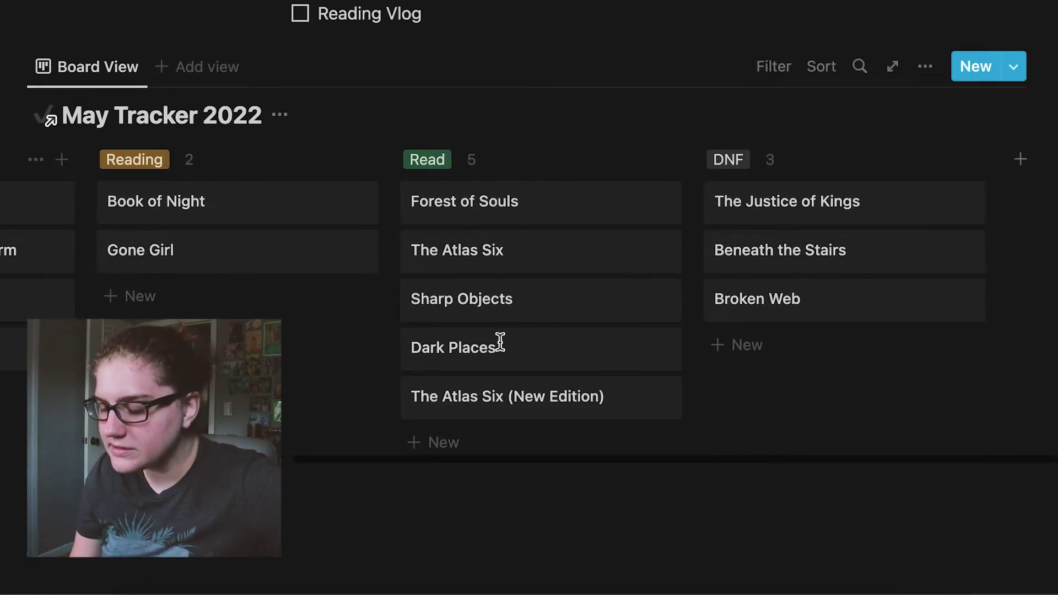
scroll(501, 342, left, 6)
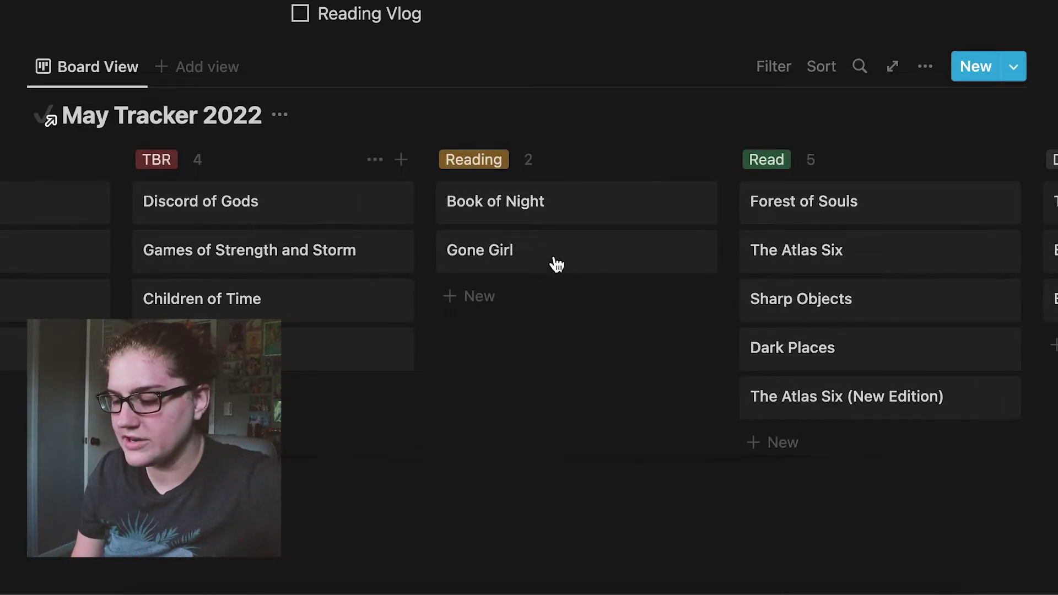
drag(505, 253, 743, 416)
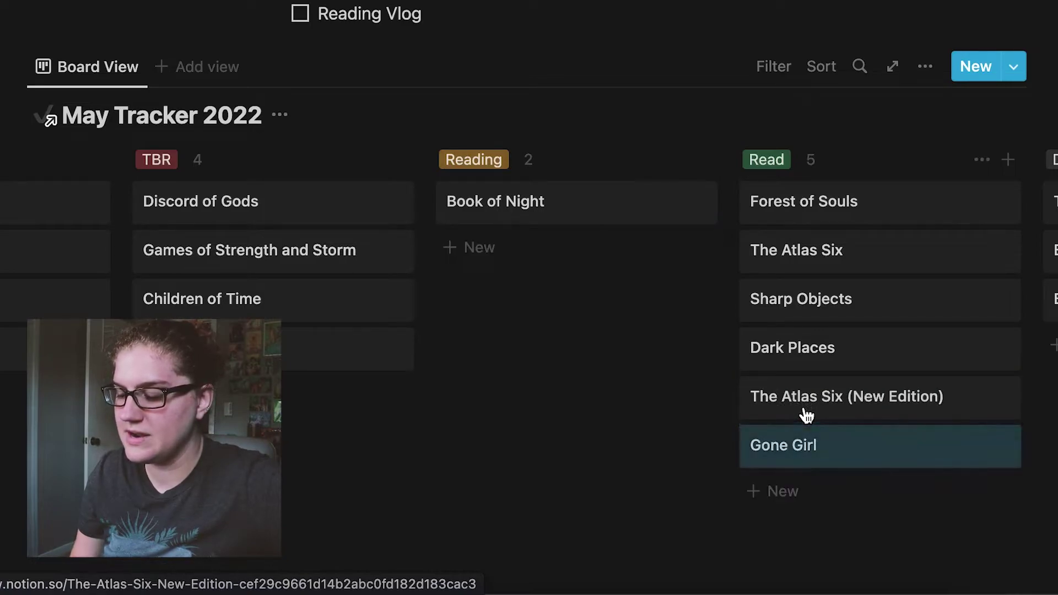
drag(772, 457, 455, 295)
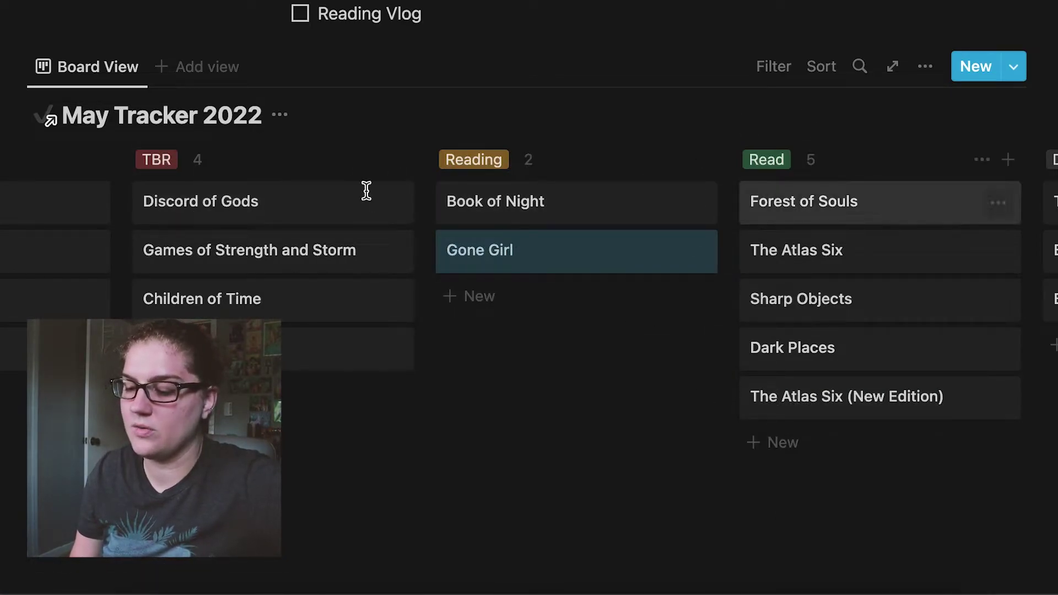
- Return to the main reading tracker dashboard and open the Intimidating Reads page
scroll(314, 250, up, 10)
scroll(314, 250, up, 10)
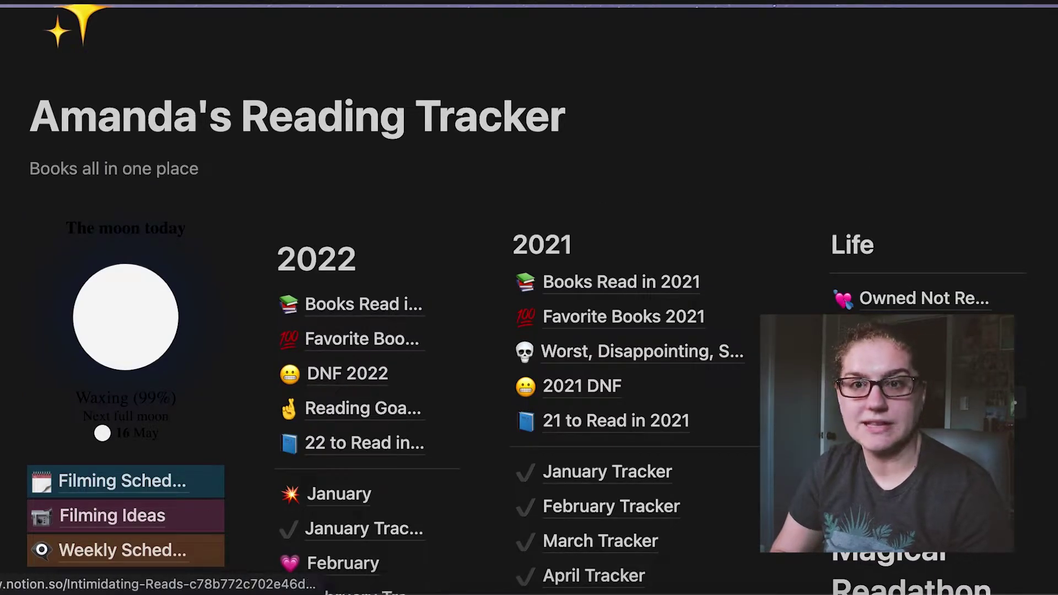
click(909, 333)
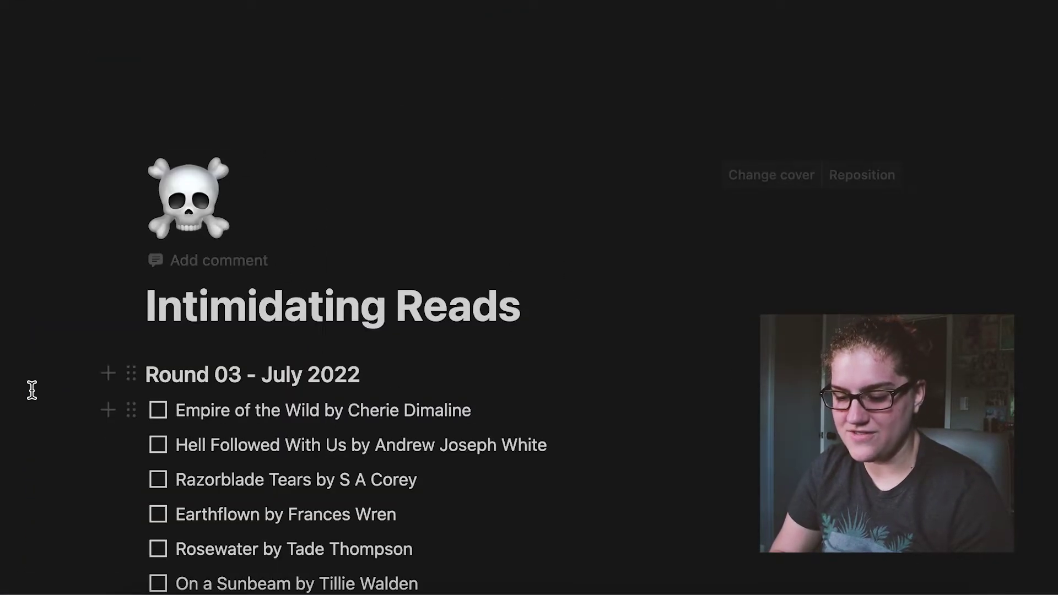
- Examine the Round 03 - July 2022, Round 02 - July 2021 and Round 01 - July 2020 lists of Intimidating Reads
scroll(32, 389, down, 10)
scroll(32, 389, down, 15)
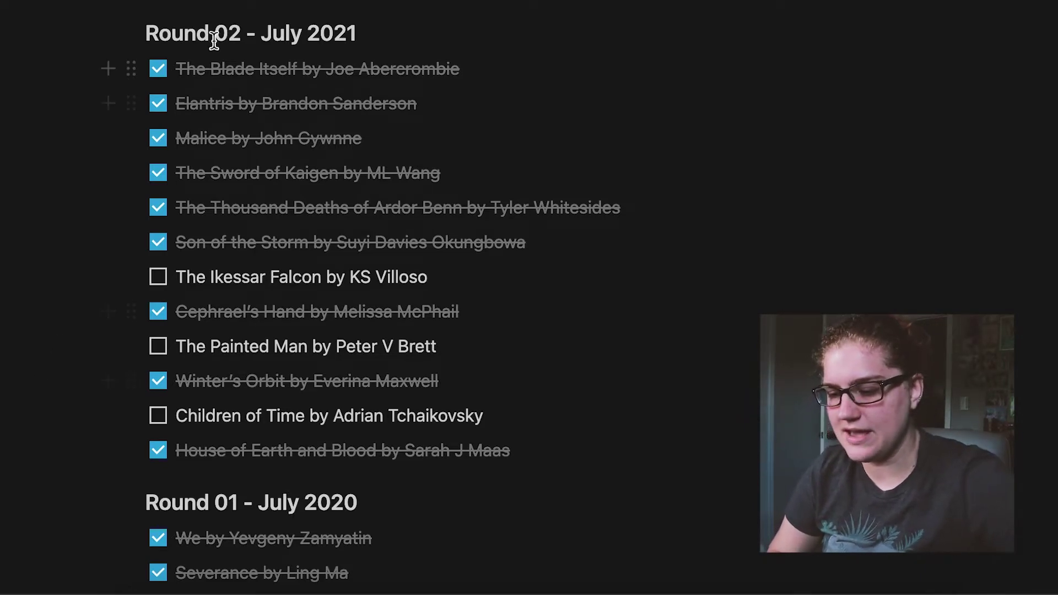
scroll(91, 356, down, 13)
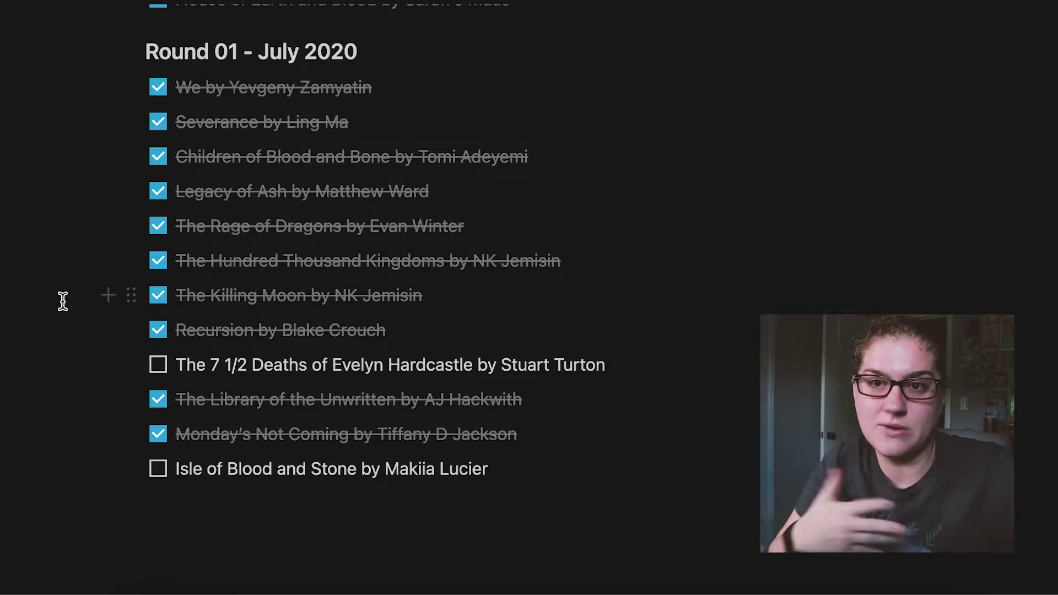
scroll(63, 301, up, 10)
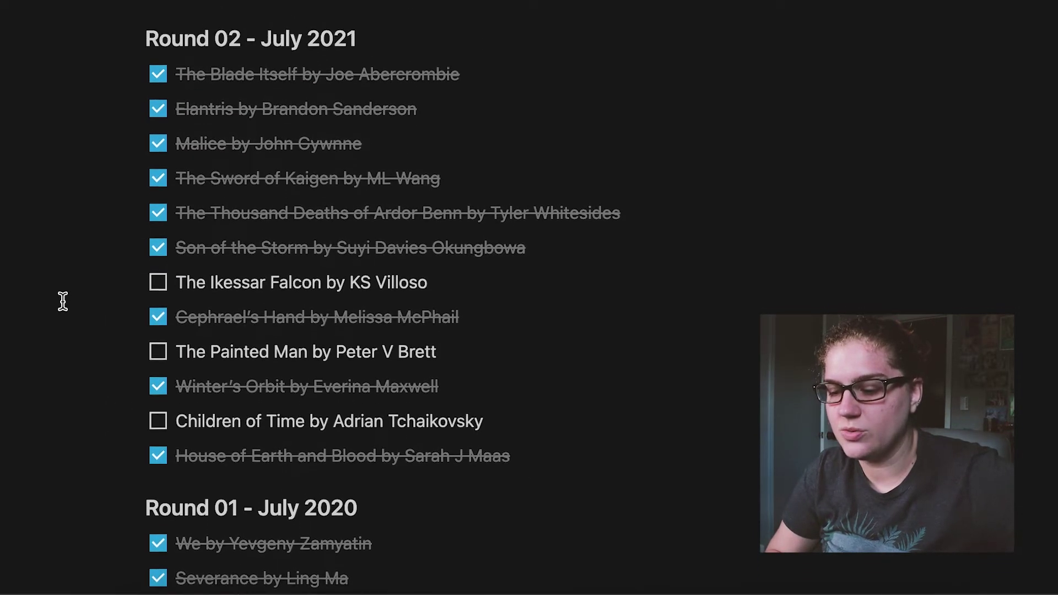
scroll(63, 302, down, 1)
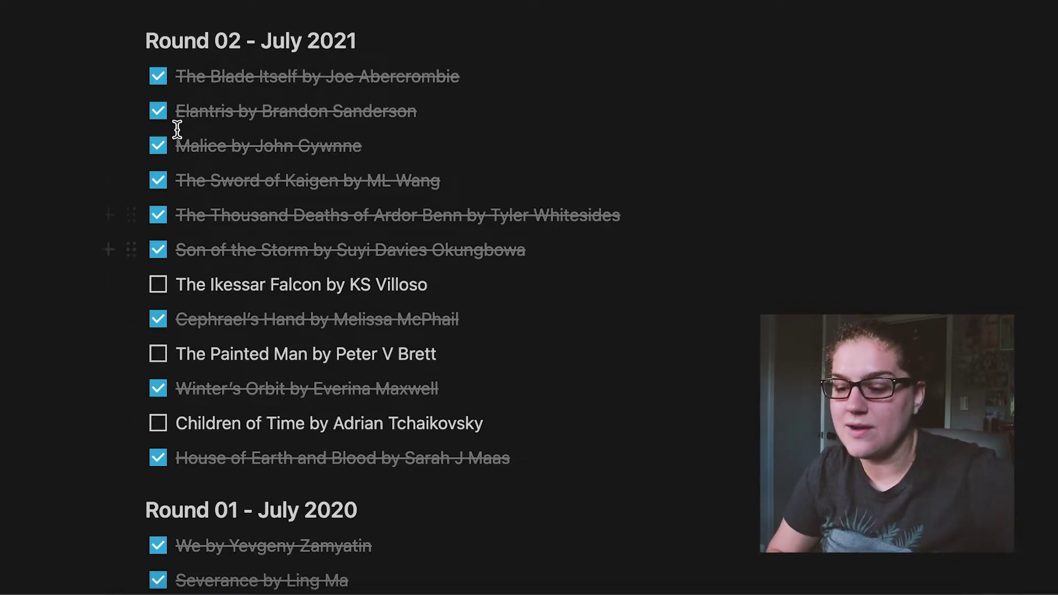
scroll(174, 141, up, 15)
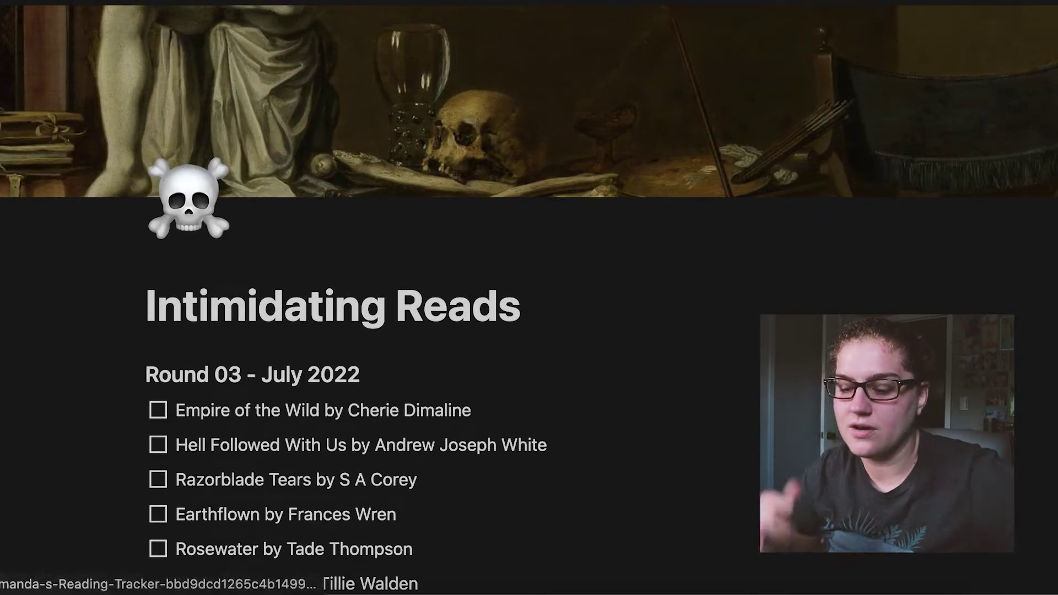
- Return to the main reading tracker dashboard and open the Secret TBRs page
click(83, 2)
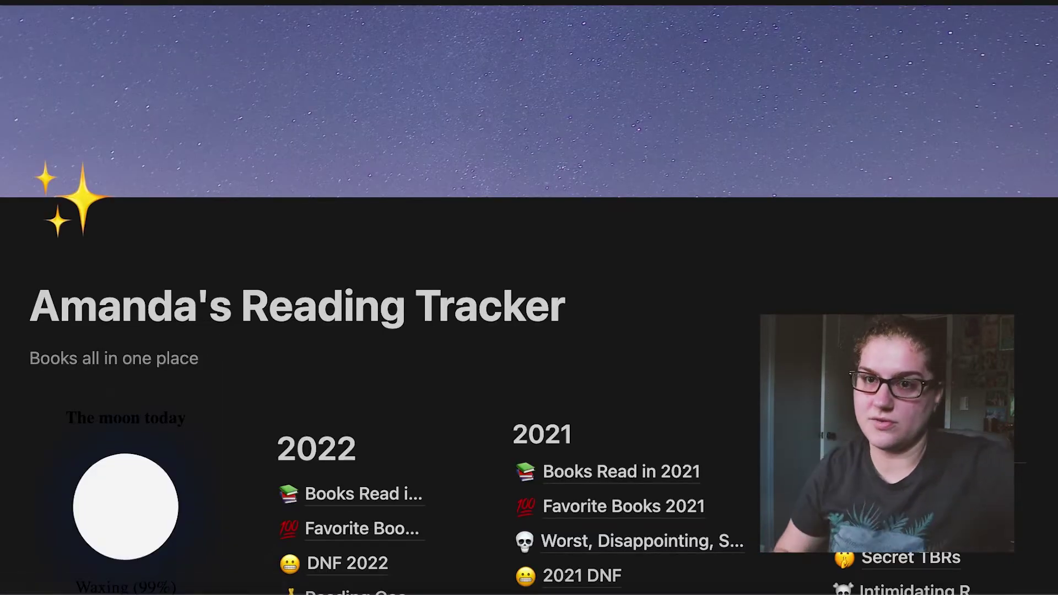
scroll(909, 408, down, 3)
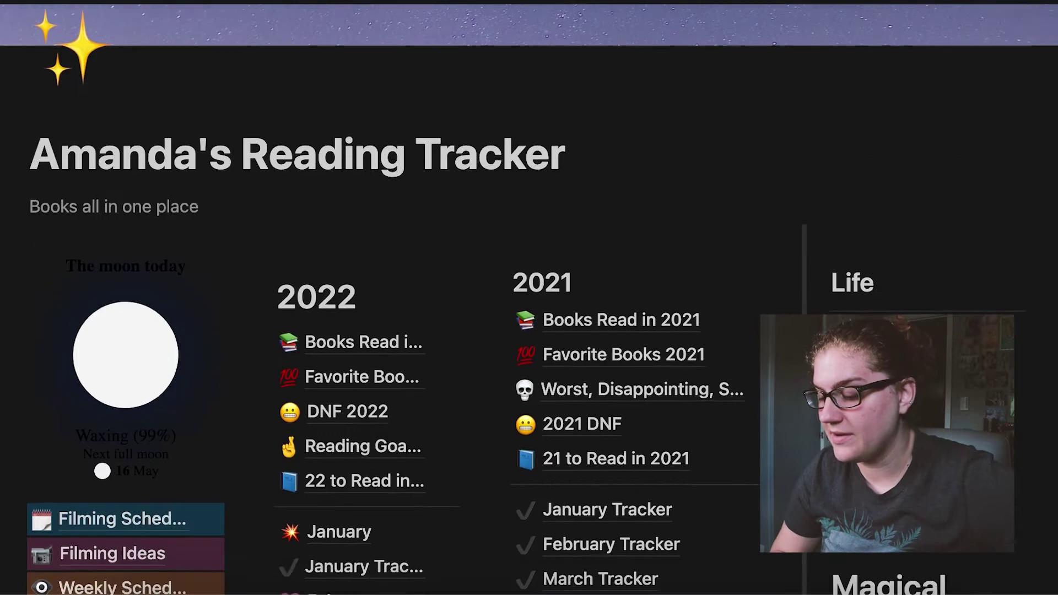
click(909, 408)
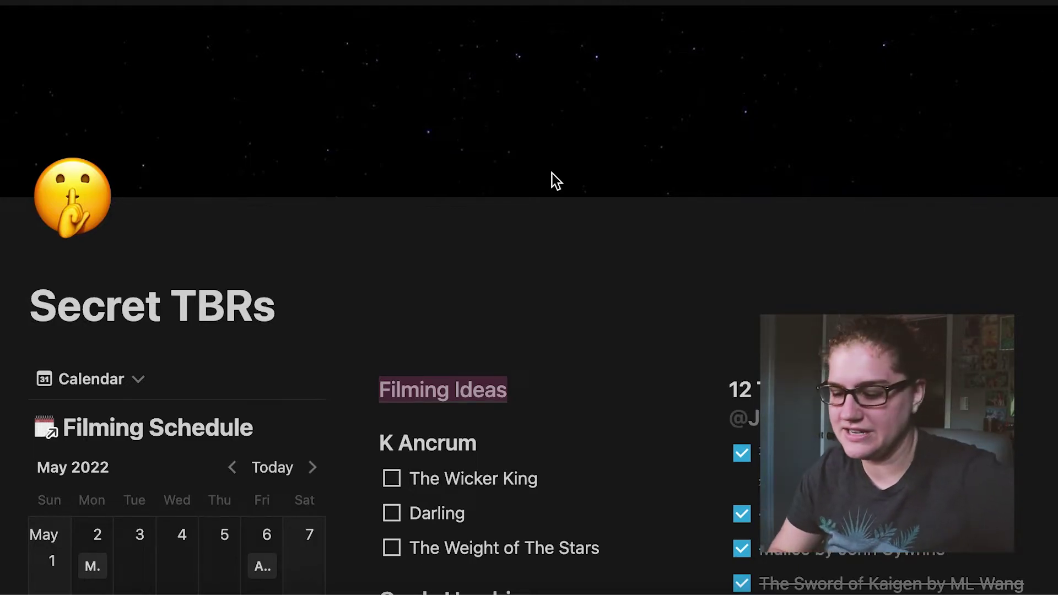
- Examine the overall layout of the Secret TBRs page, from the Filming Schedule calendar down to the Sci-fi books to Read list
scroll(558, 331, down, 3)
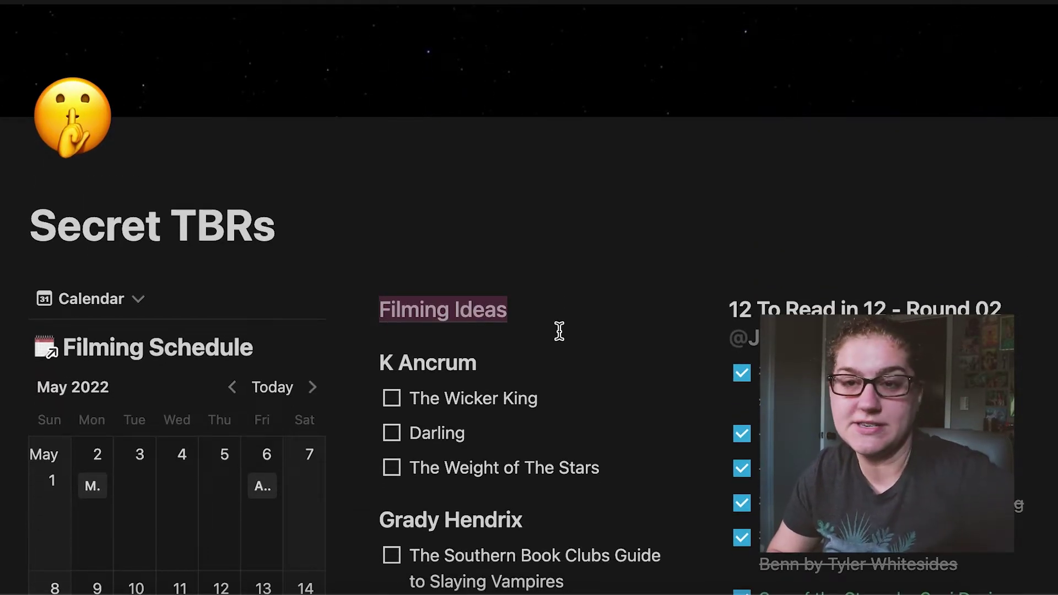
scroll(559, 331, down, 8)
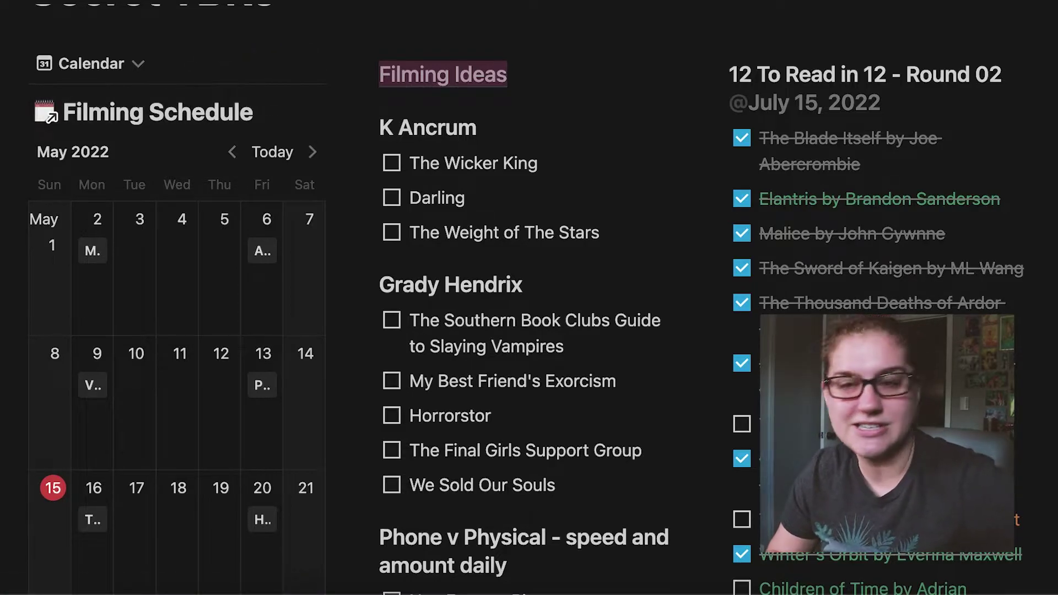
scroll(846, 189, down, 4)
scroll(338, 160, up, 5)
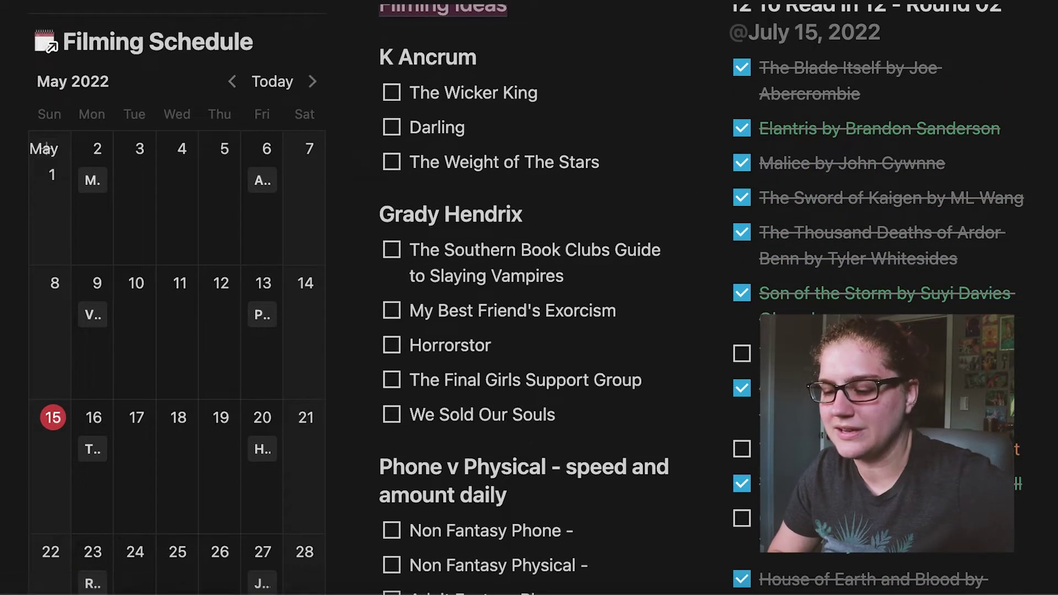
scroll(46, 365, up, 2)
scroll(47, 366, down, 10)
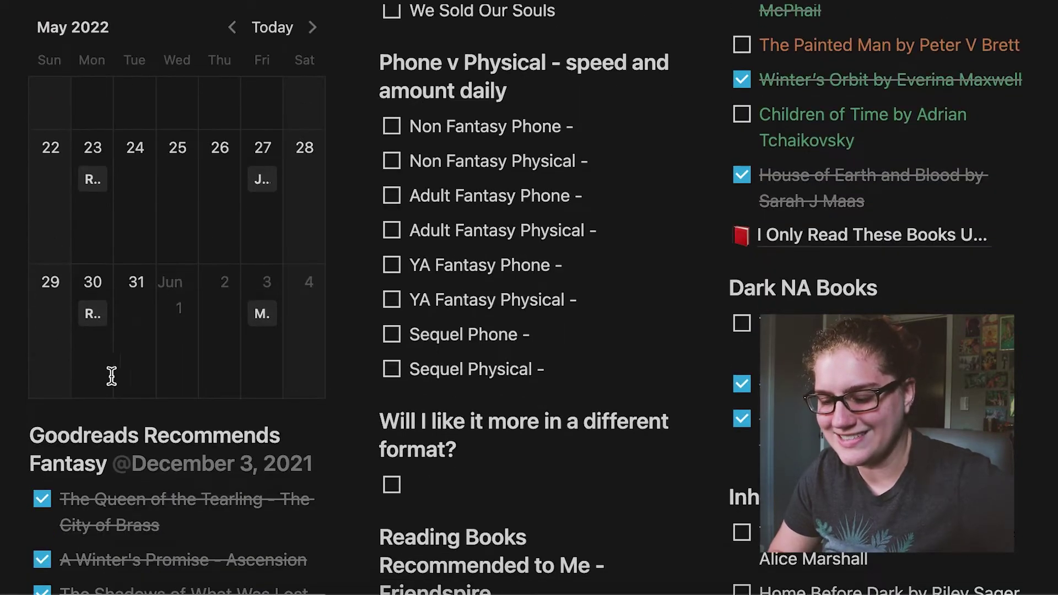
scroll(94, 510, down, 10)
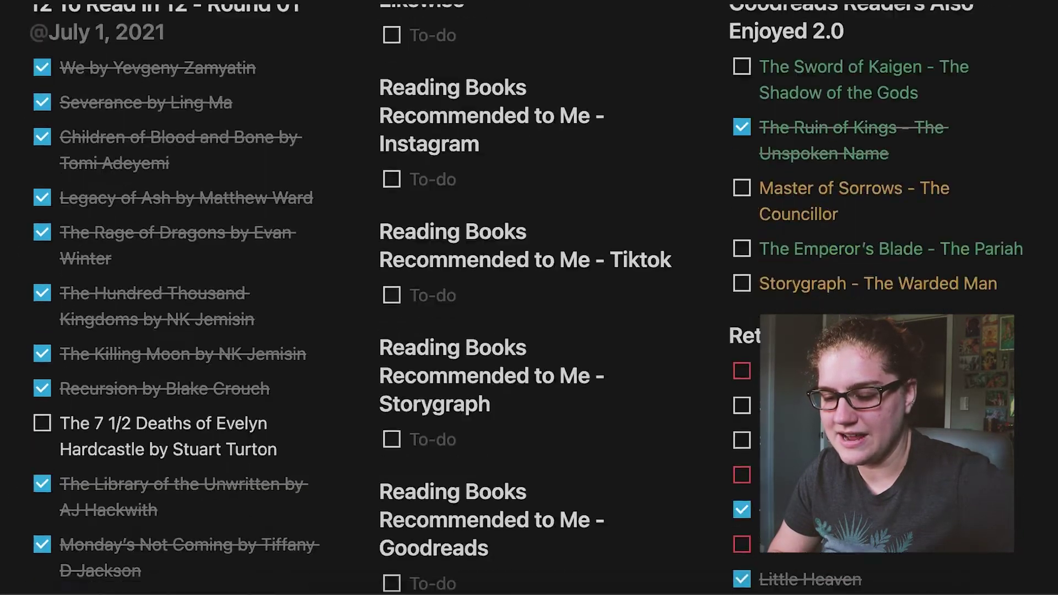
scroll(189, 83, down, 4)
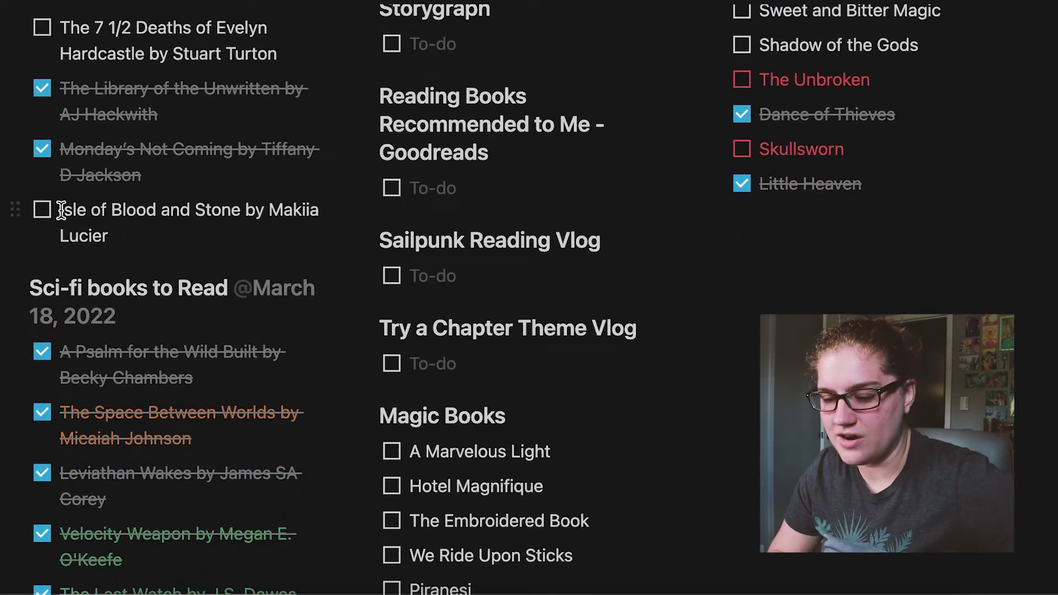
scroll(5, 266, down, 6)
scroll(359, 229, up, 20)
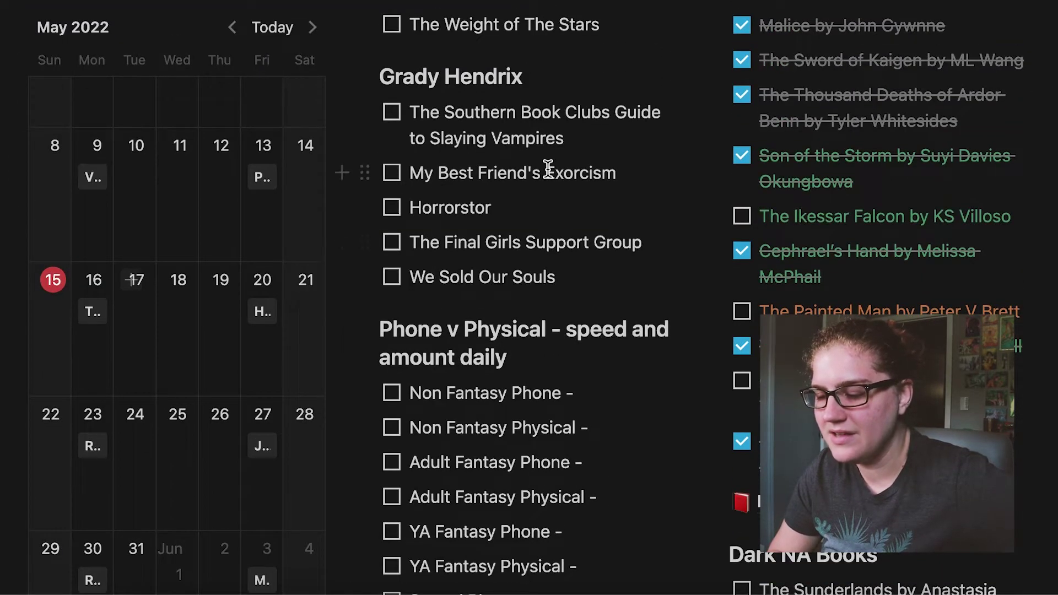
scroll(548, 170, up, 8)
- Examine the Filming Ideas column of Secret TBRs, from the K Ancrum and Grady Hendrix lists through the recommendation vlogs to Magic Books
scroll(484, 213, down, 2)
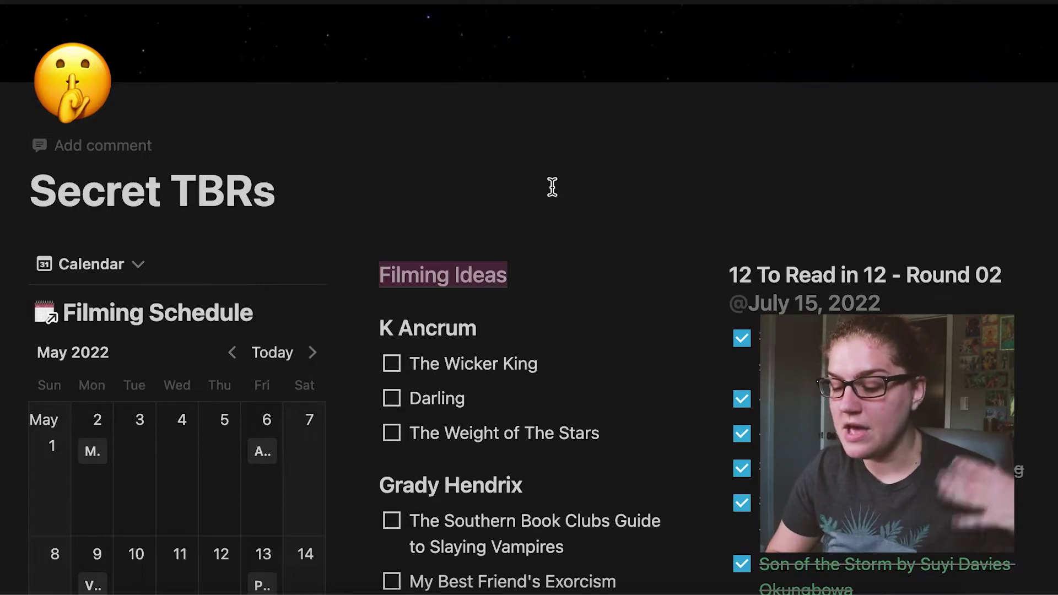
scroll(552, 187, down, 3)
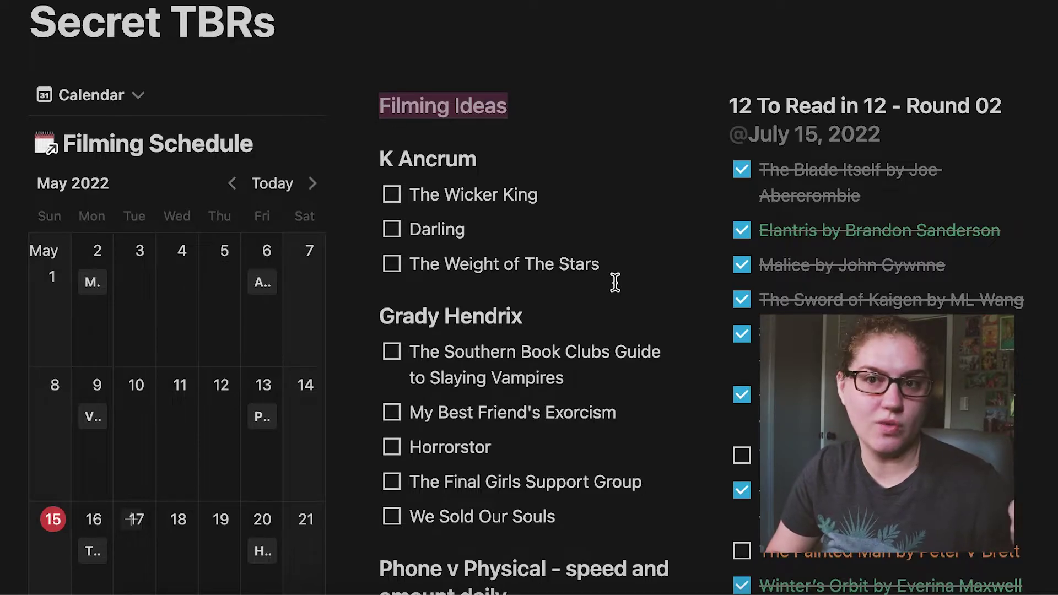
scroll(615, 282, down, 13)
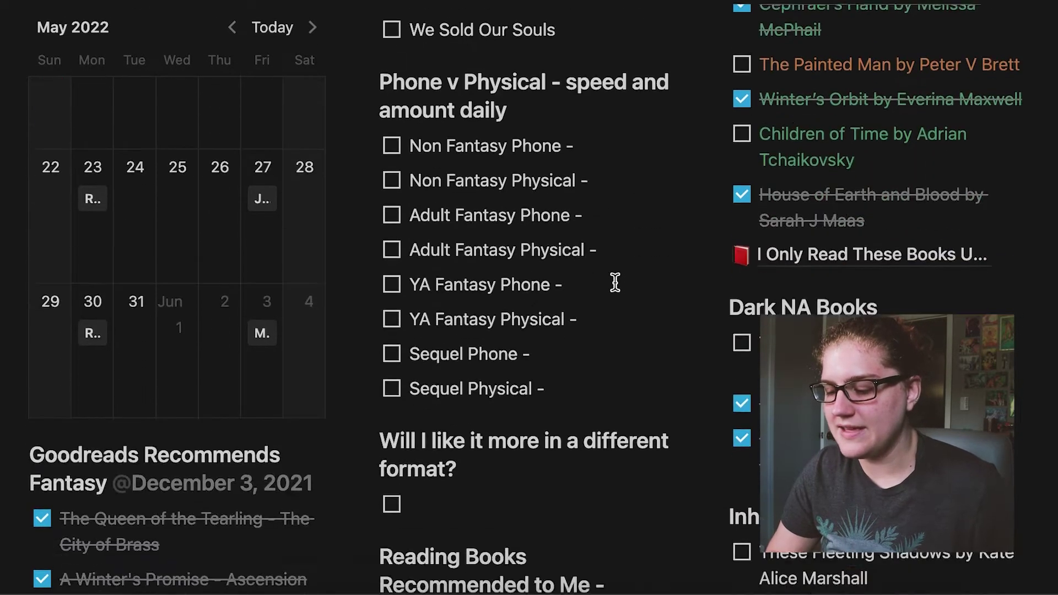
scroll(615, 282, down, 3)
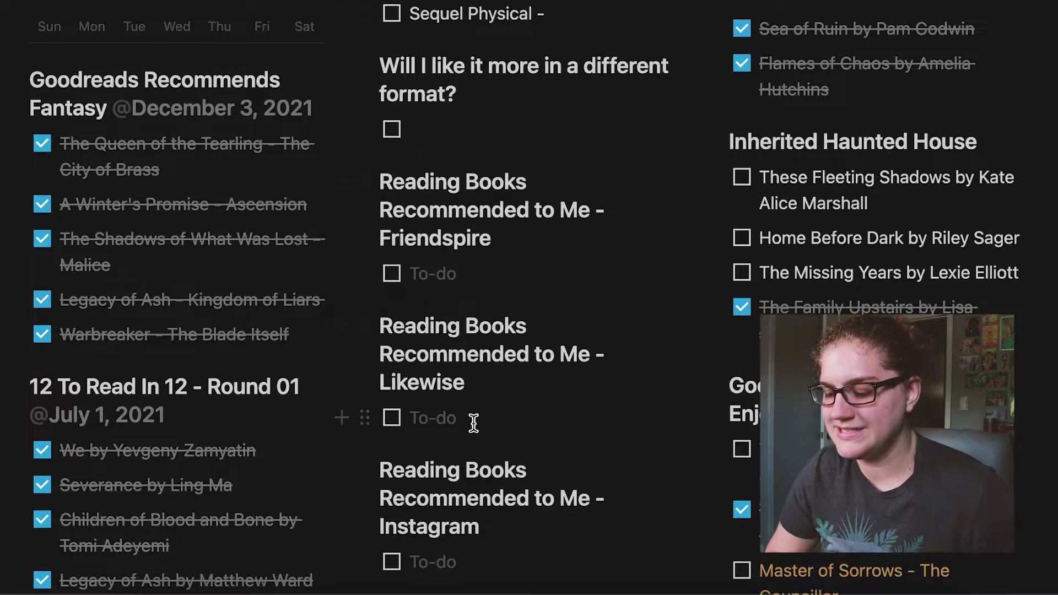
scroll(474, 423, down, 17)
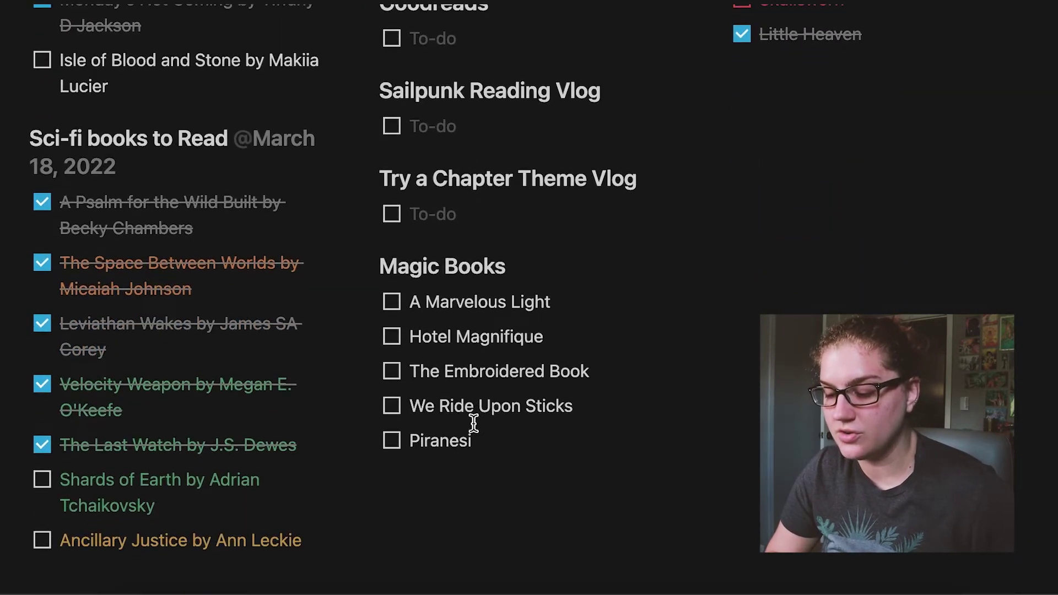
scroll(554, 134, up, 20)
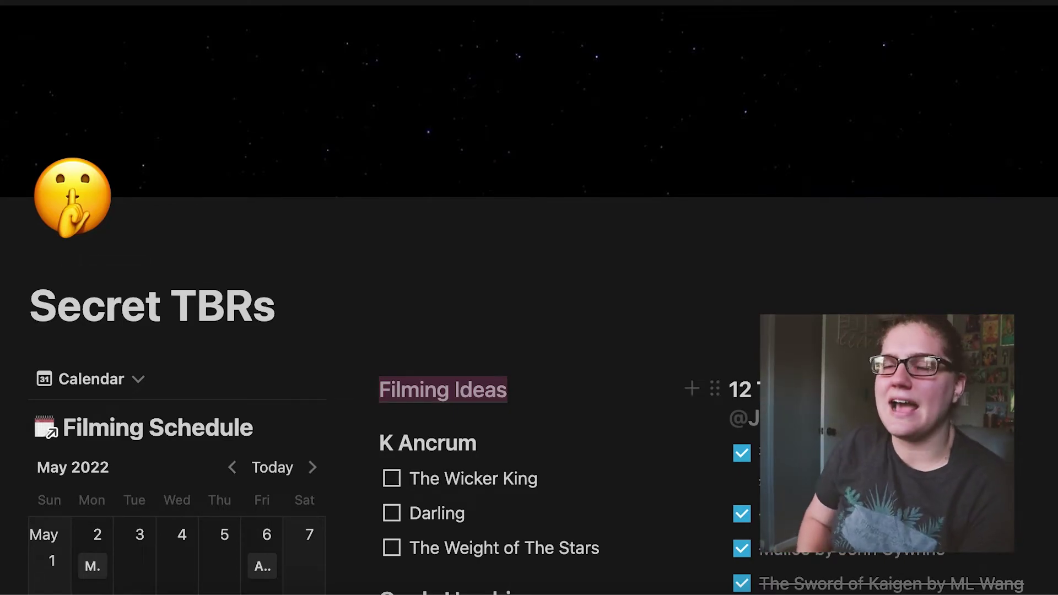
- Examine the 12 To Read in 12 - Round 02, Inherited Haunted House, Goodreads Readers Also Enjoyed 2.0 and Retrying DNFs of 2021 lists
scroll(529, 298, down, 5)
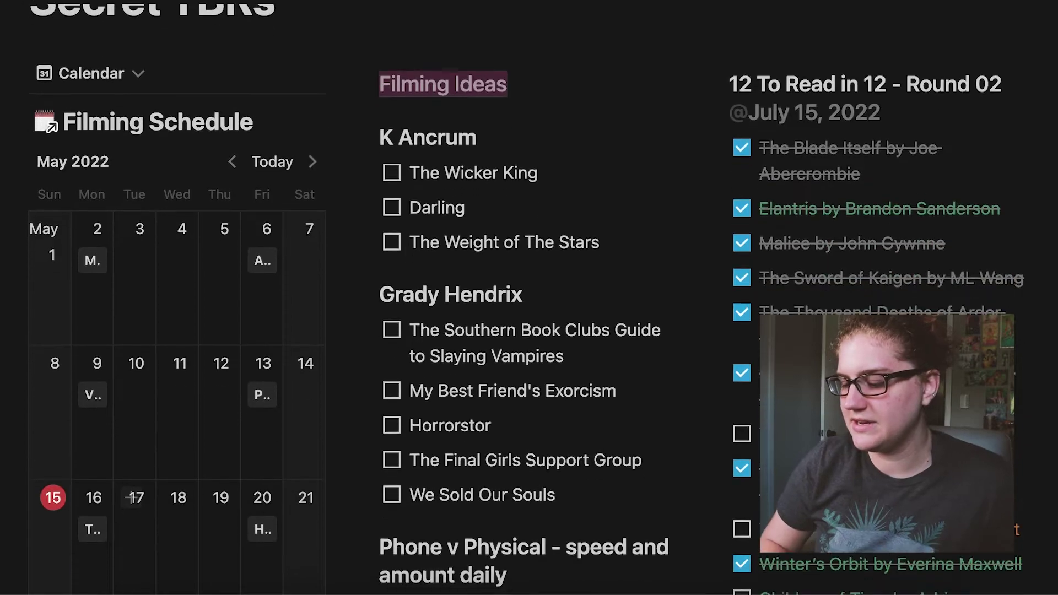
scroll(529, 297, down, 2)
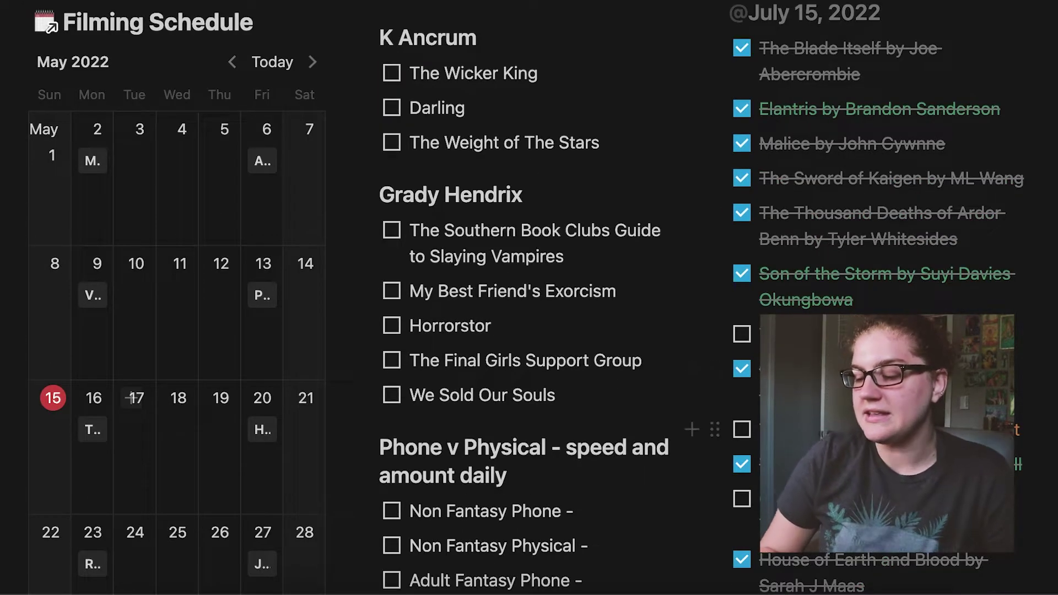
scroll(820, 202, down, 7)
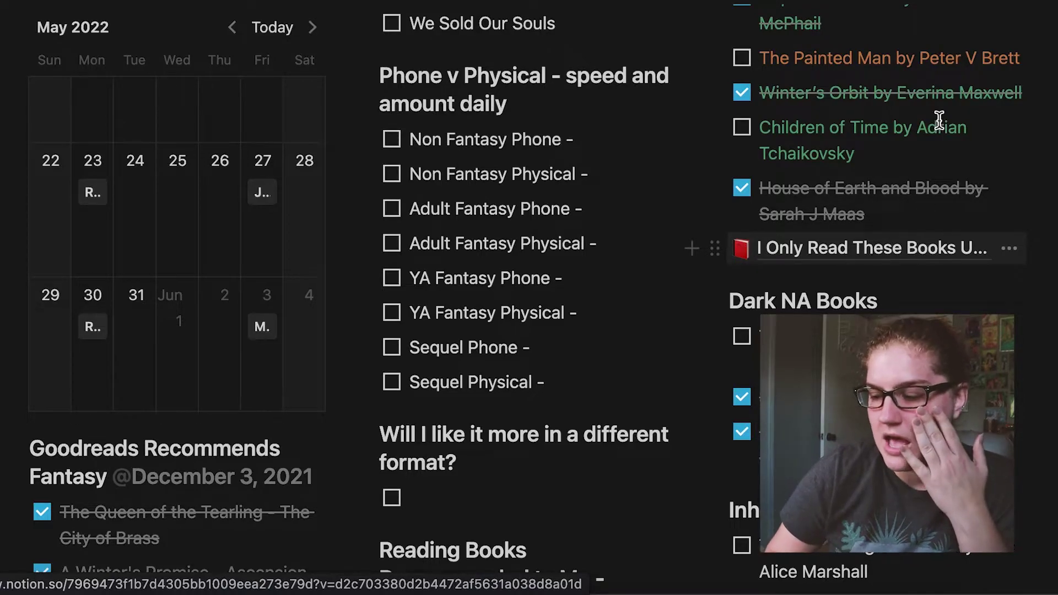
scroll(962, 204, down, 10)
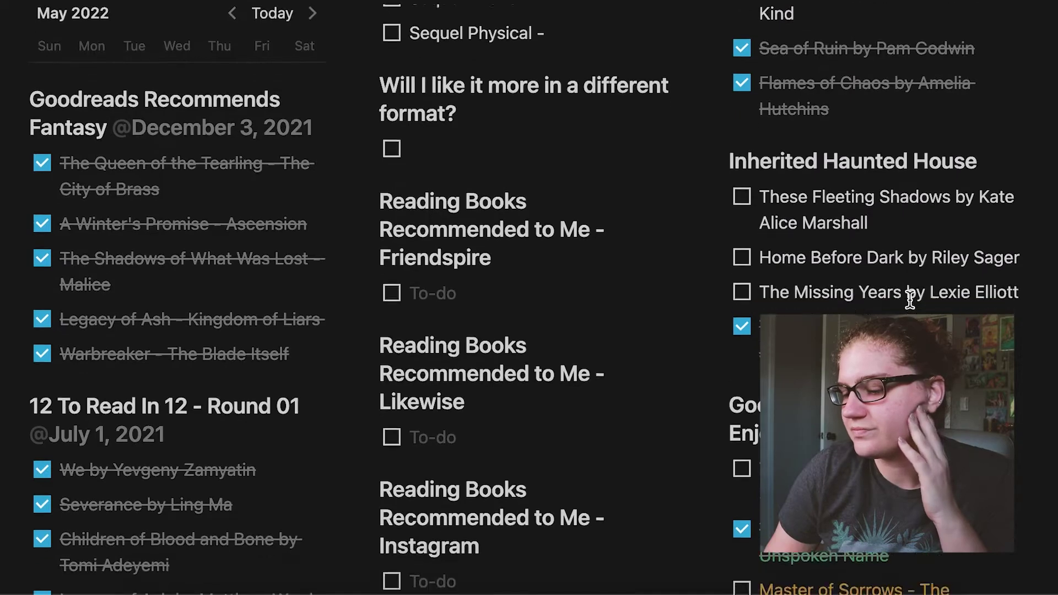
scroll(910, 300, down, 8)
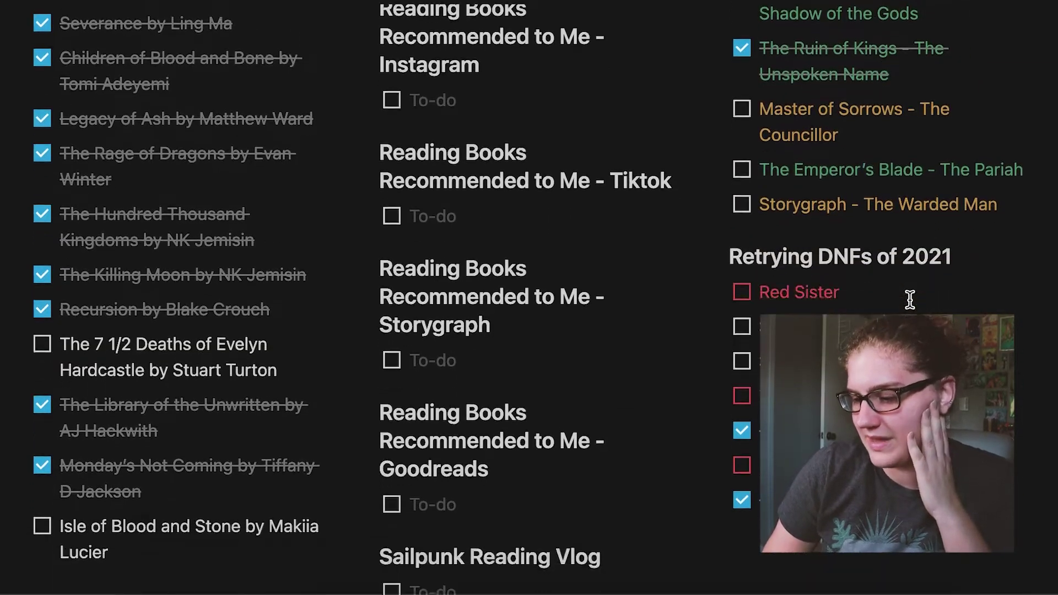
scroll(910, 299, up, 20)
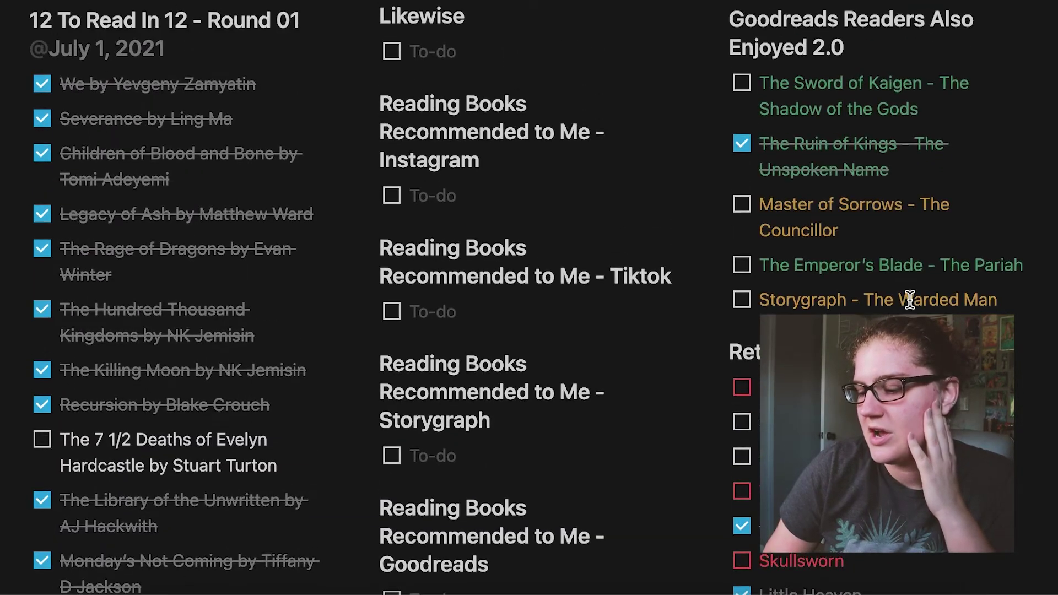
scroll(910, 300, down, 3)
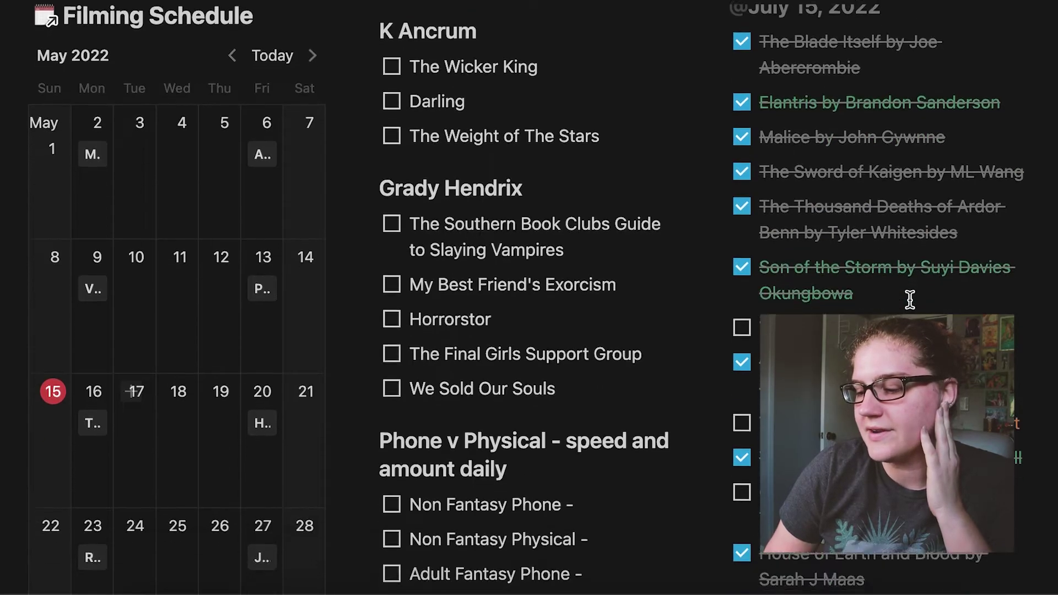
scroll(910, 300, down, 1)
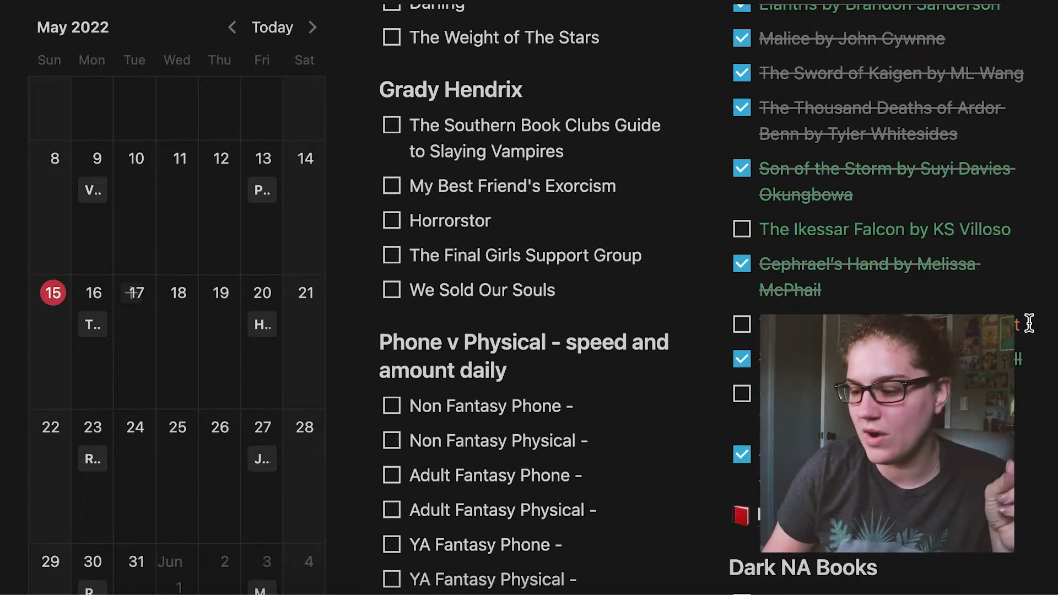
scroll(1029, 323, down, 20)
scroll(1028, 323, down, 5)
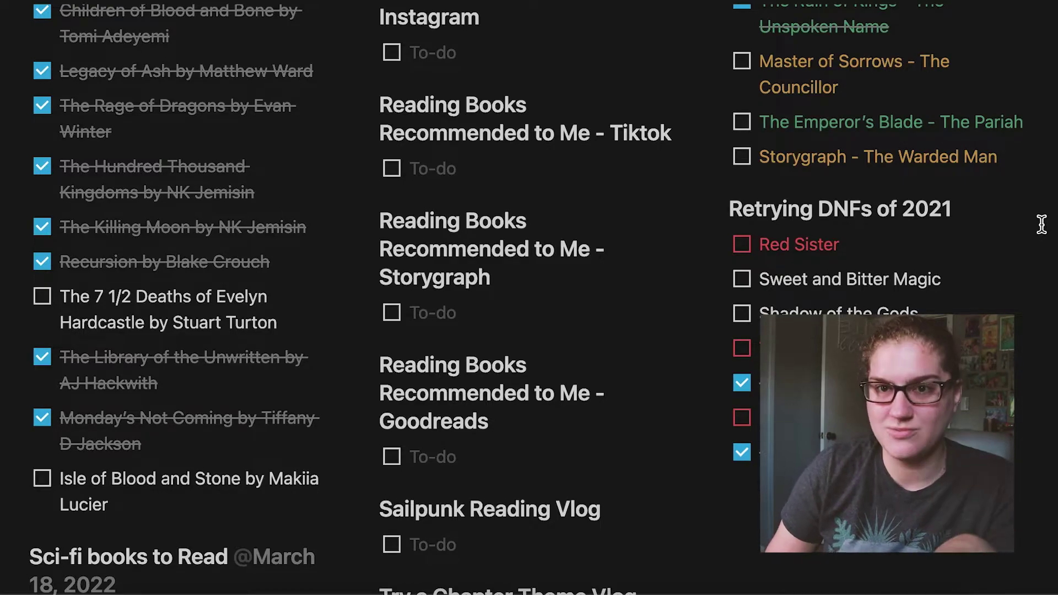
scroll(1041, 225, up, 2)
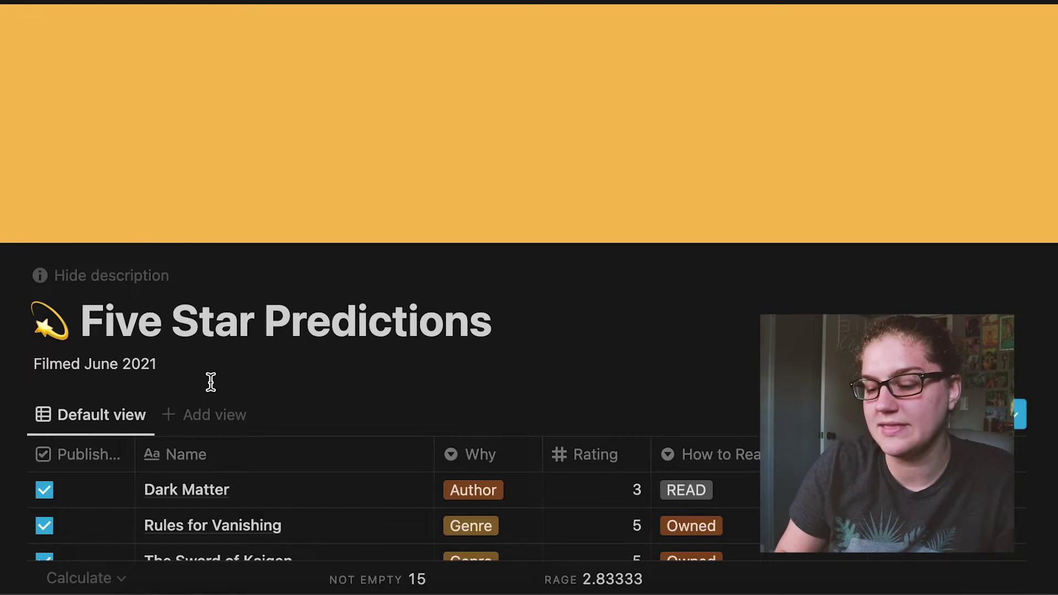
- Examine the Why, Rating and How to Read columns of the Five Star Predictions table, including the rating average
scroll(211, 381, down, 7)
scroll(210, 382, down, 5)
scroll(210, 381, up, 6)
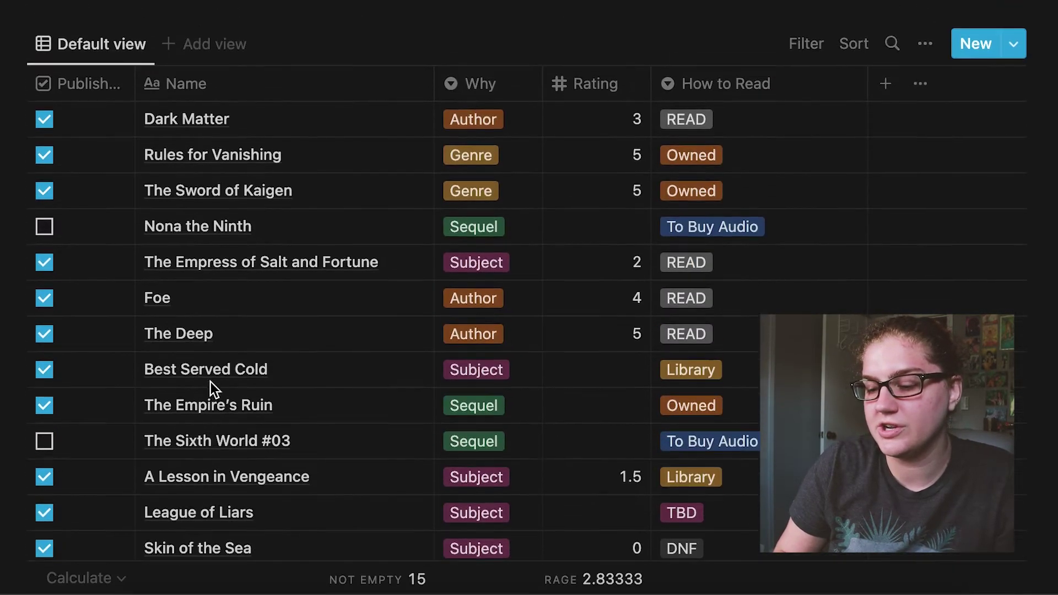
scroll(211, 382, down, 2)
scroll(211, 382, up, 3)
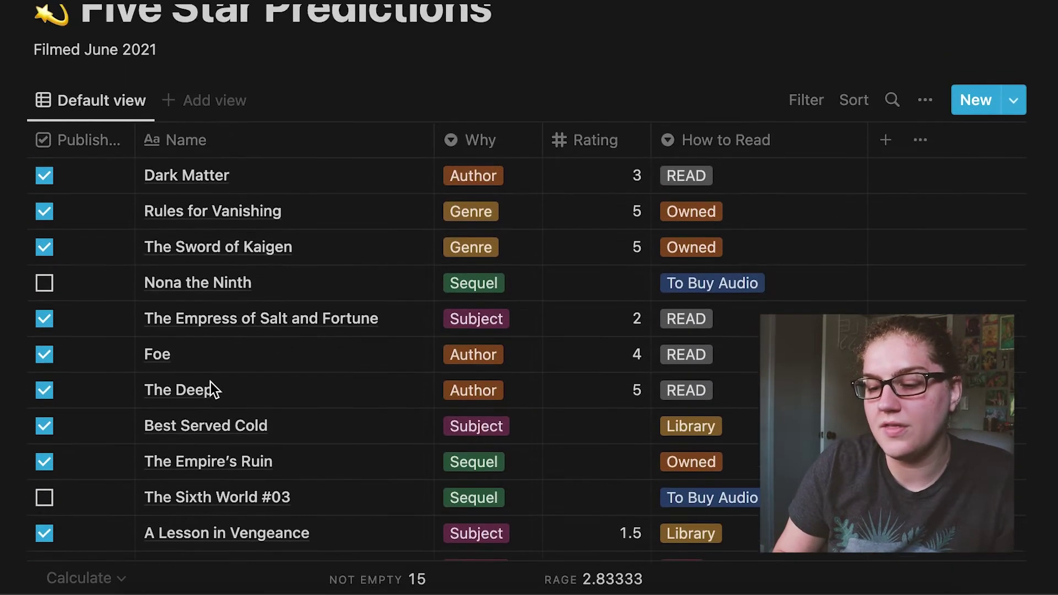
scroll(211, 382, down, 1)
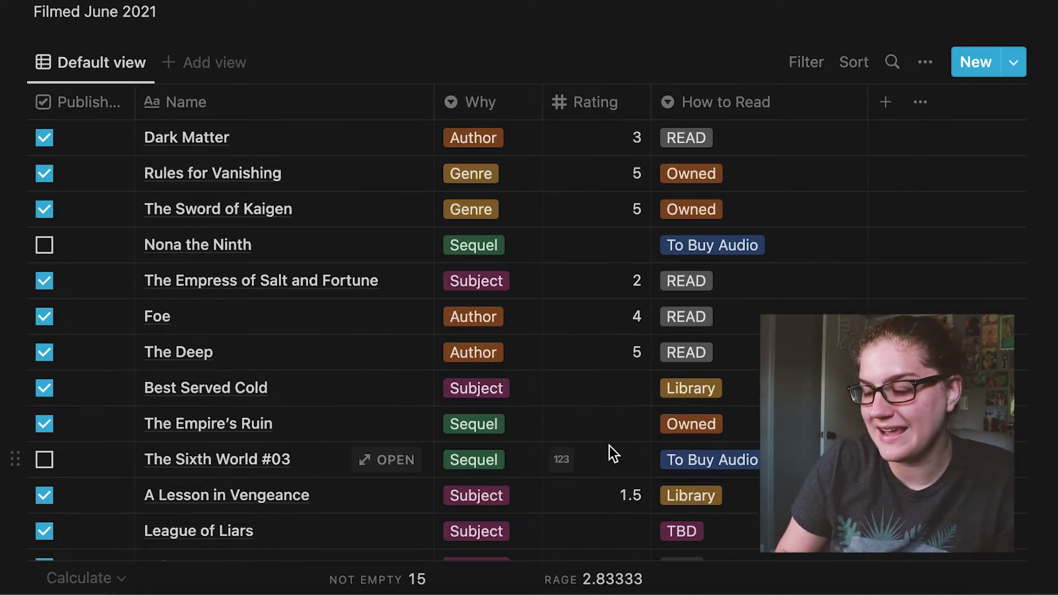
scroll(609, 452, down, 3)
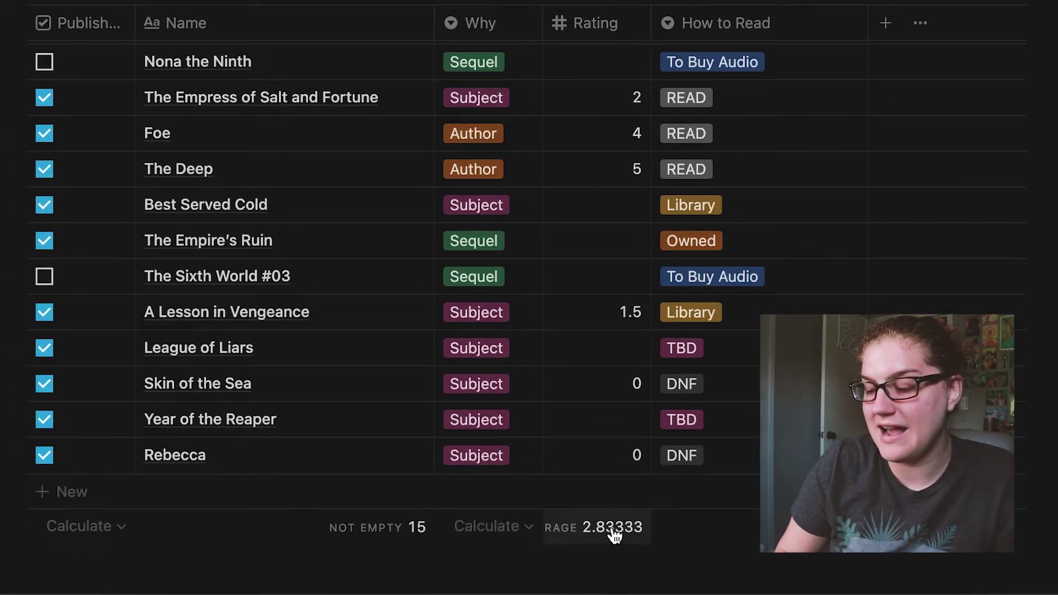
scroll(577, 385, up, 2)
scroll(577, 385, down, 2)
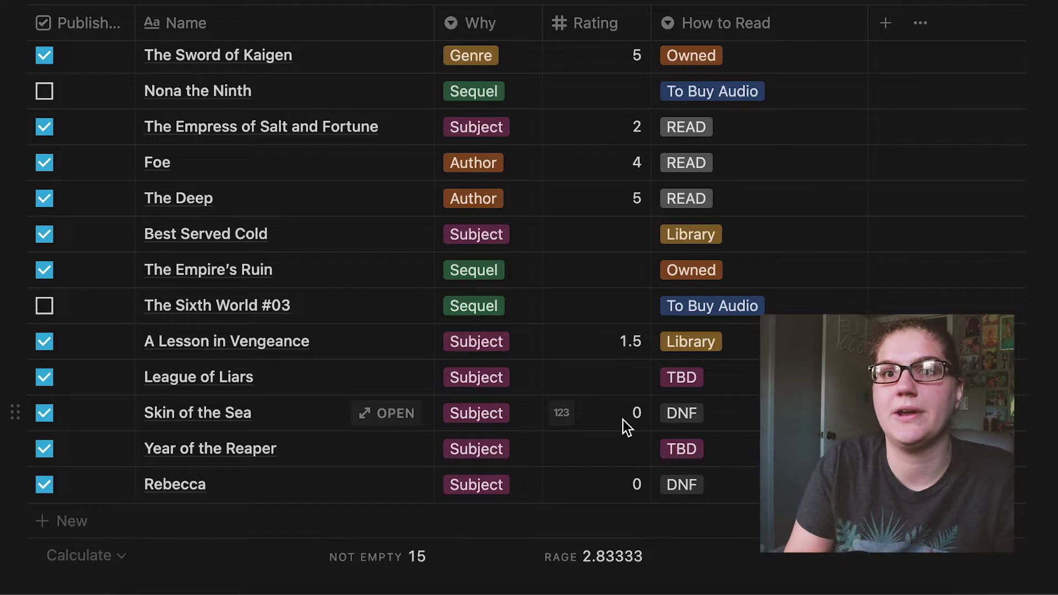
scroll(606, 333, up, 3)
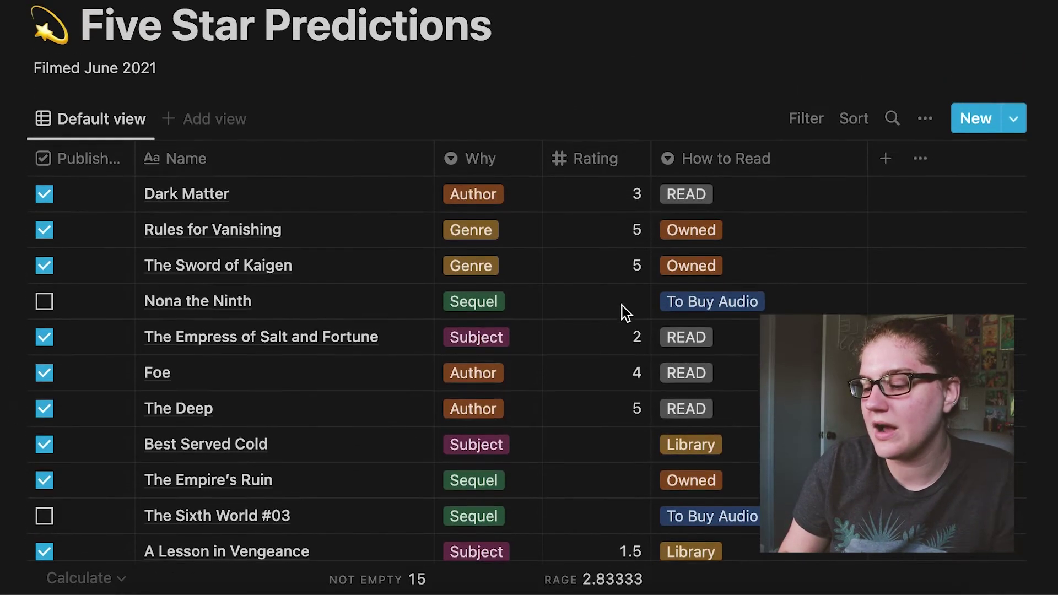
scroll(737, 152, down, 3)
scroll(716, 127, up, 1)
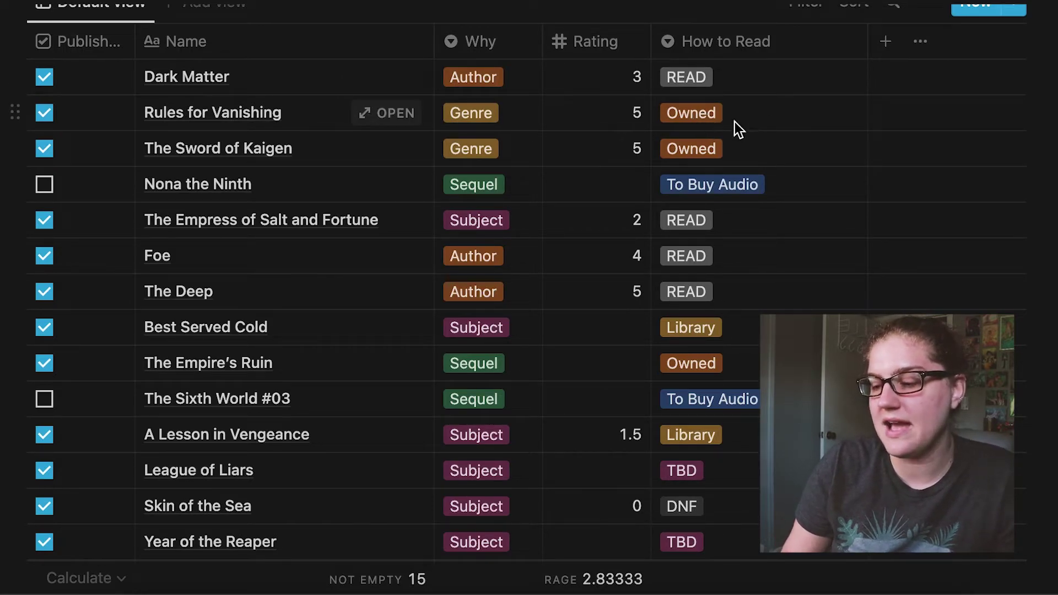
- Set How to Read to READ for Rules for Vanishing and open the same property of The Sword of Kaigen
click(701, 111)
click(714, 336)
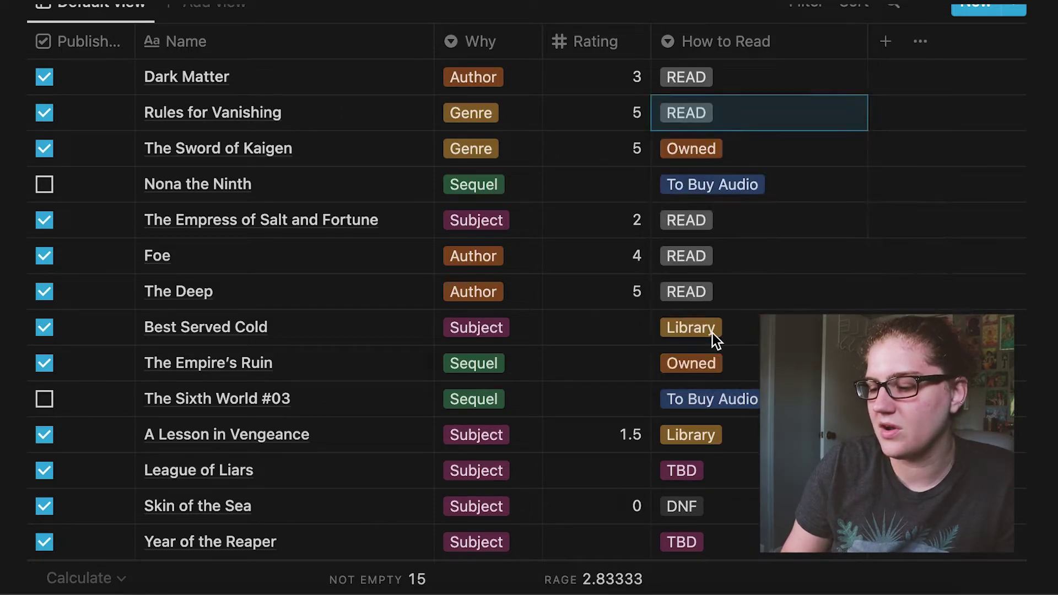
click(708, 146)
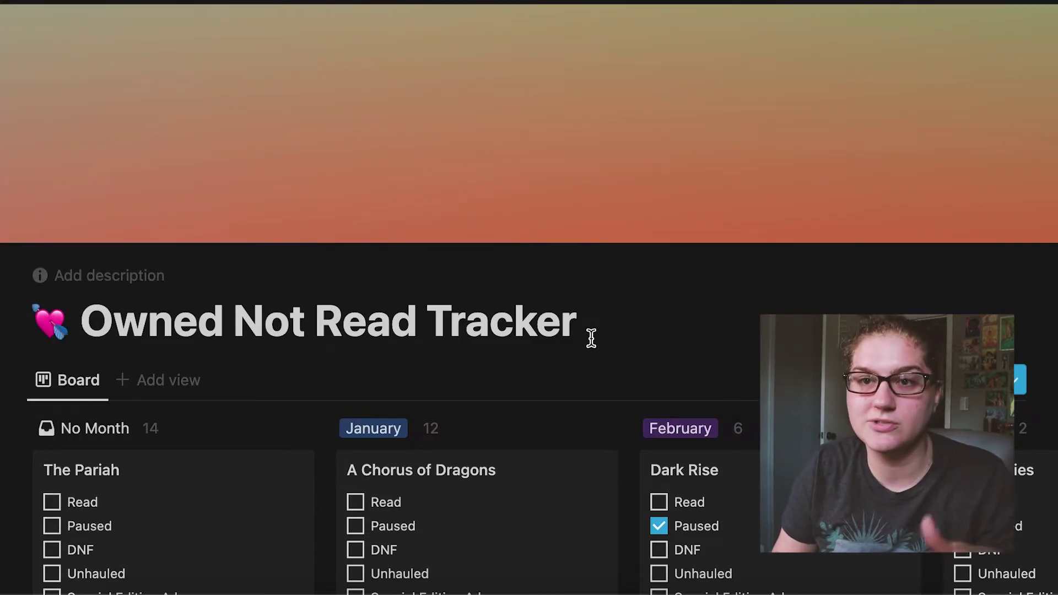
- Show the Owned Not Read Tracker's filter group and review its DNF, Read, Special Edition Ad and Unhauled rules
scroll(591, 338, down, 5)
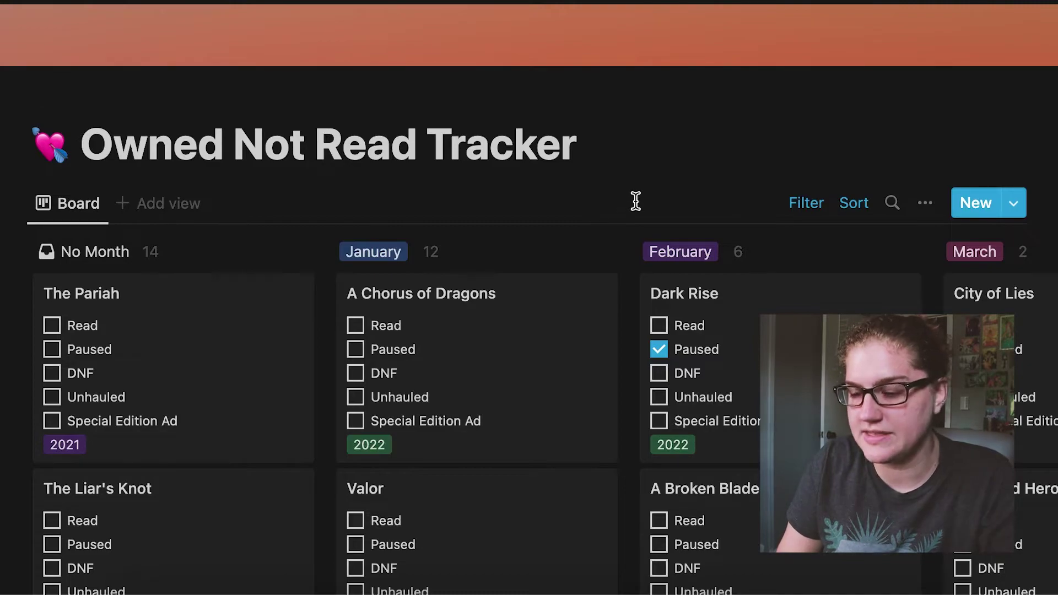
click(800, 205)
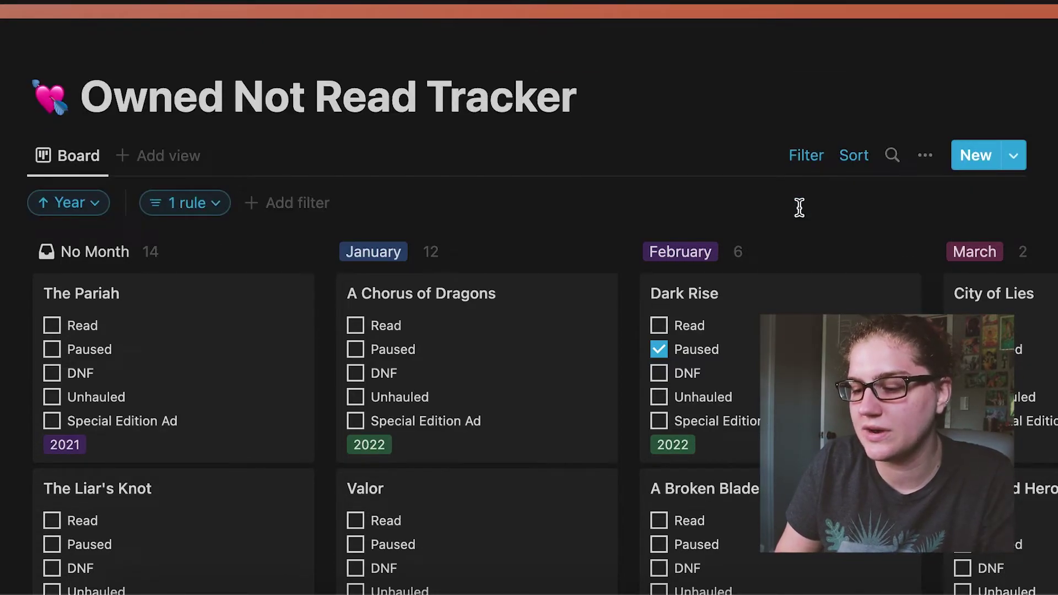
click(222, 205)
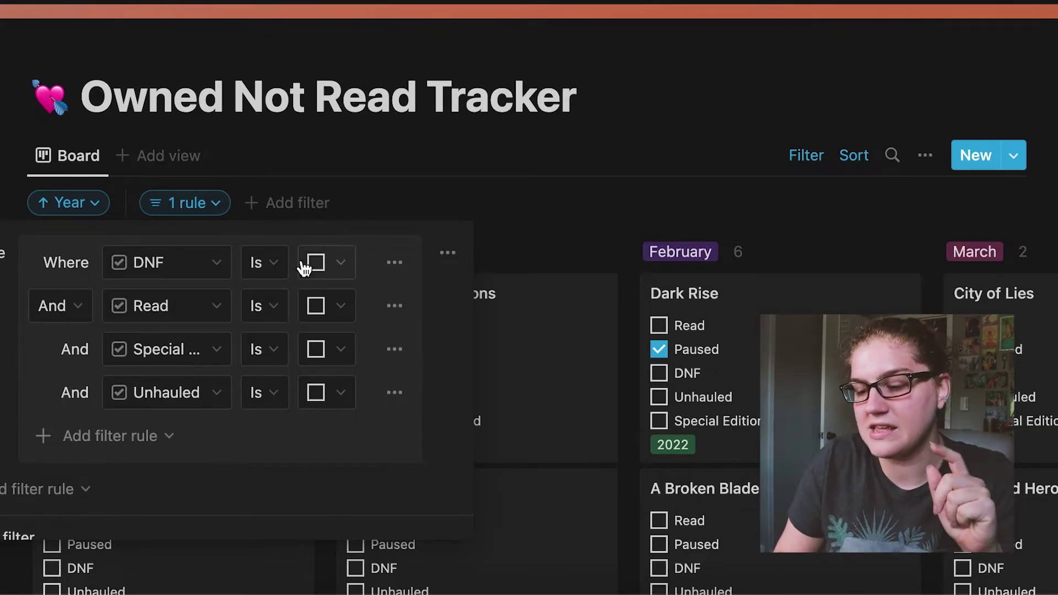
click(524, 204)
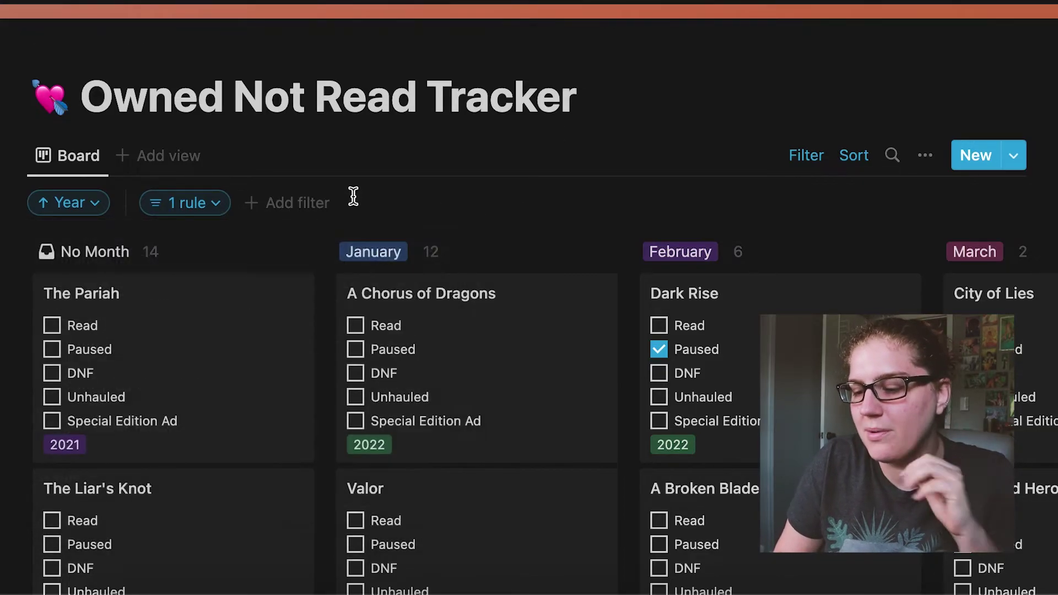
click(219, 212)
click(221, 209)
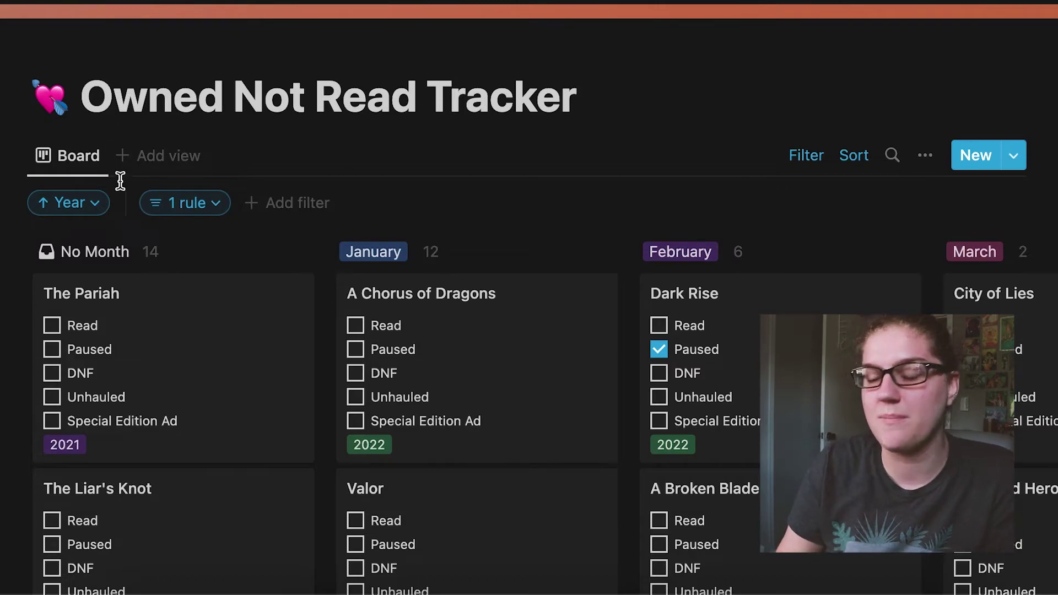
- Check the Year sort settings of the Owned Not Read Tracker board and close them
click(101, 205)
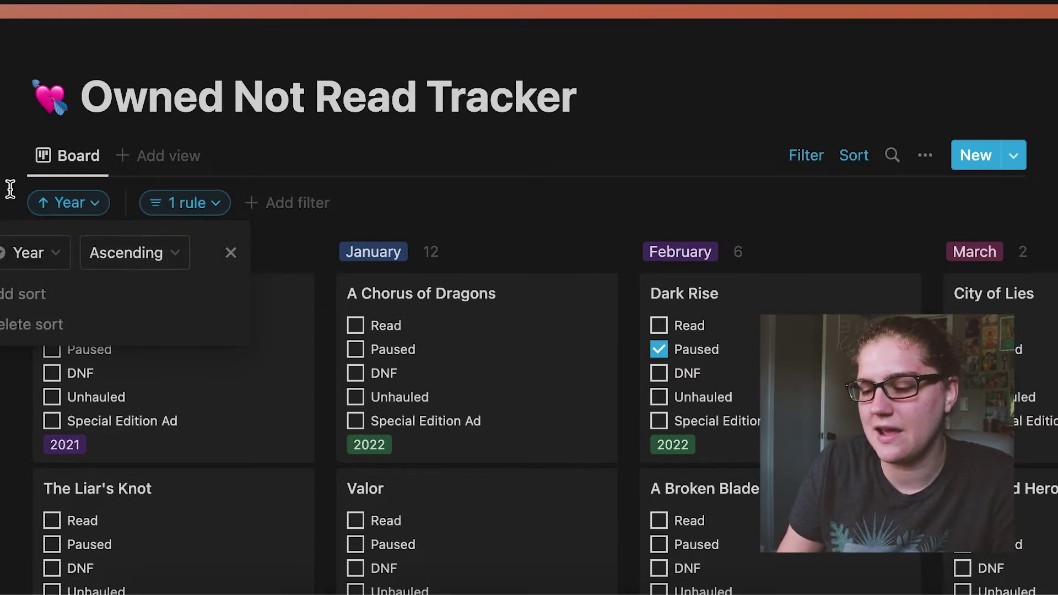
key(ctrl+backslash)
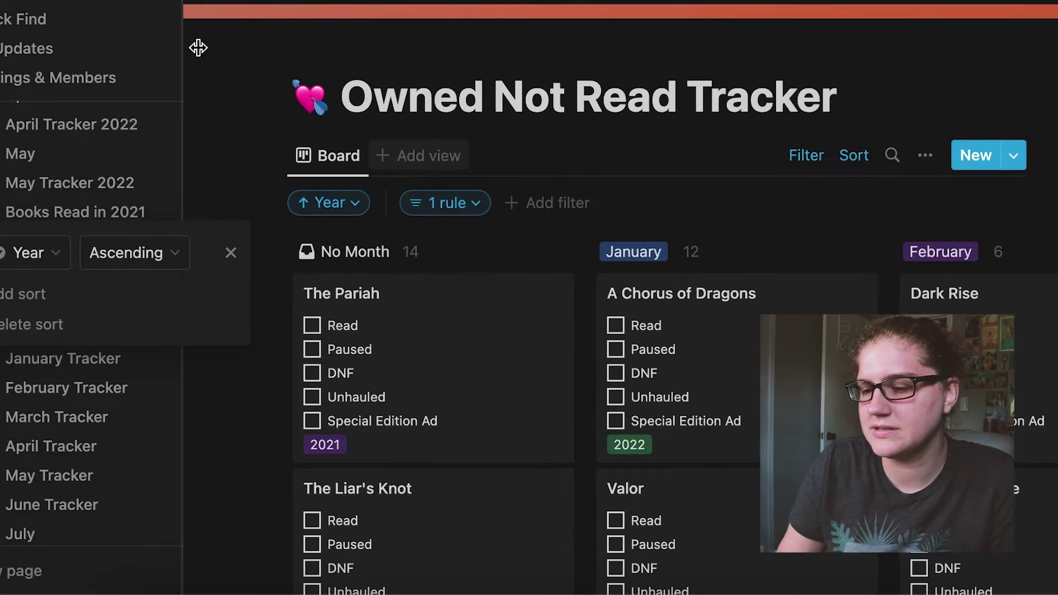
click(236, 98)
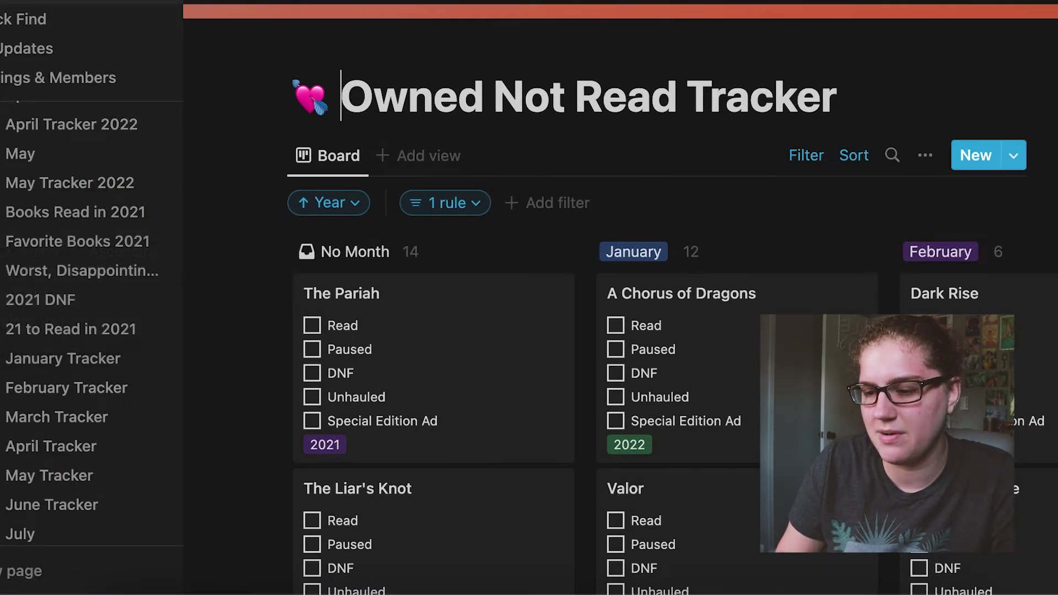
key(ctrl+backslash)
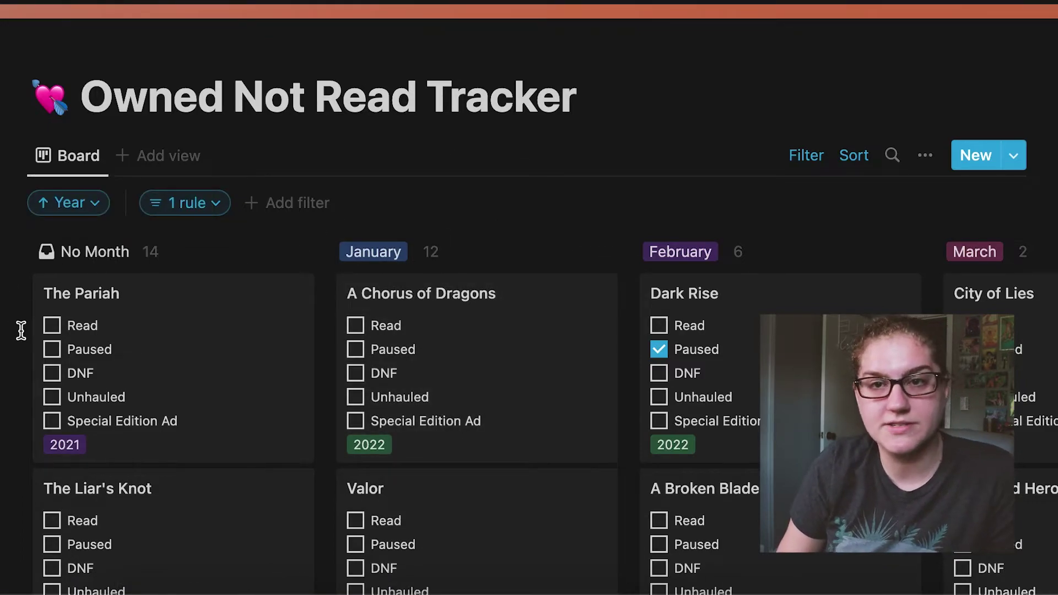
- Mark A Chorus of Dragons as Read in the January group and undo that change
mouse_move(77, 257)
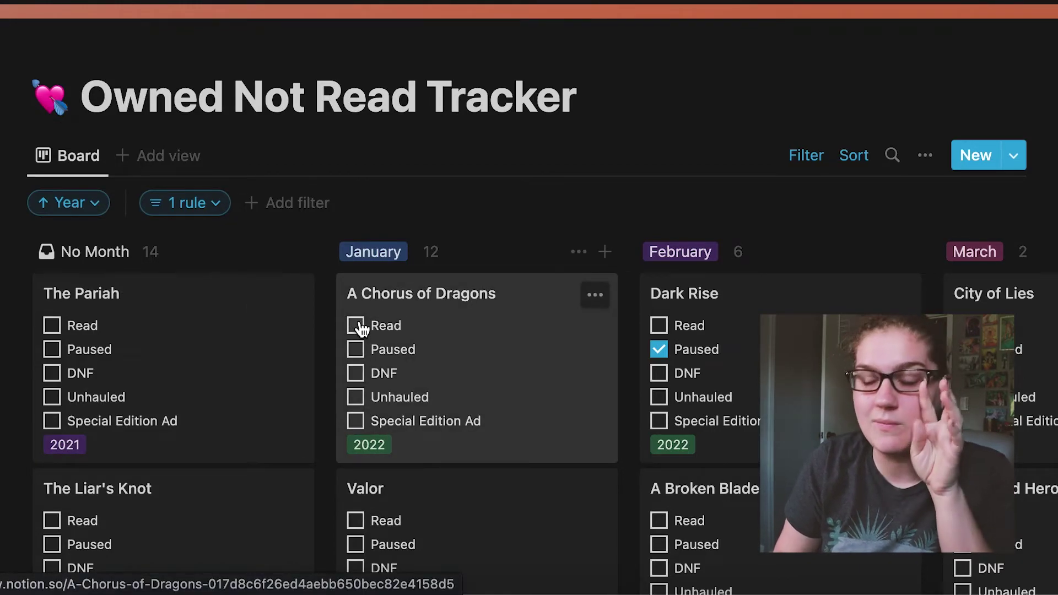
click(356, 326)
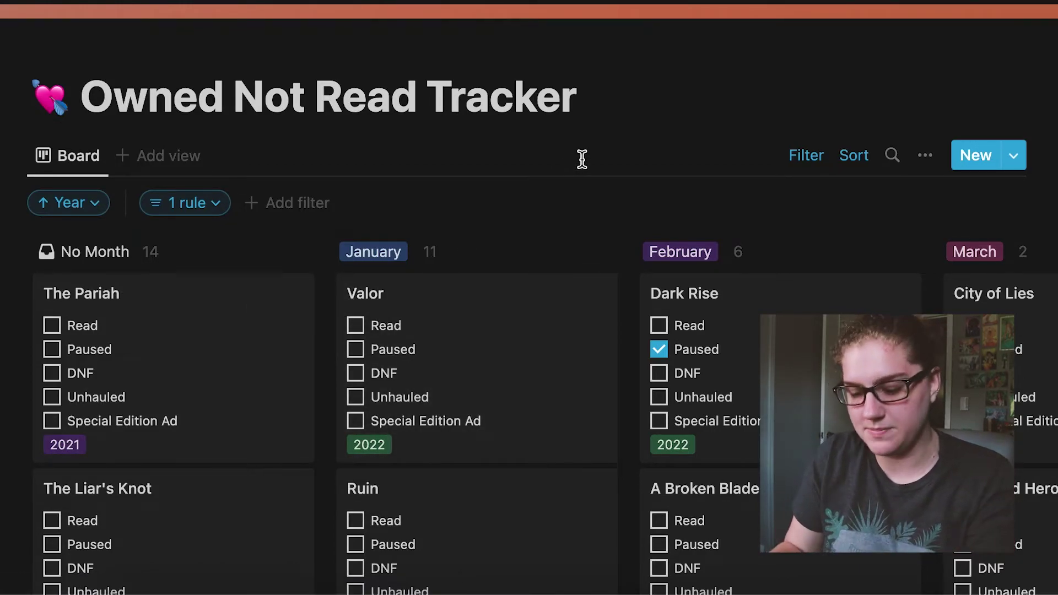
key(ctrl+z)
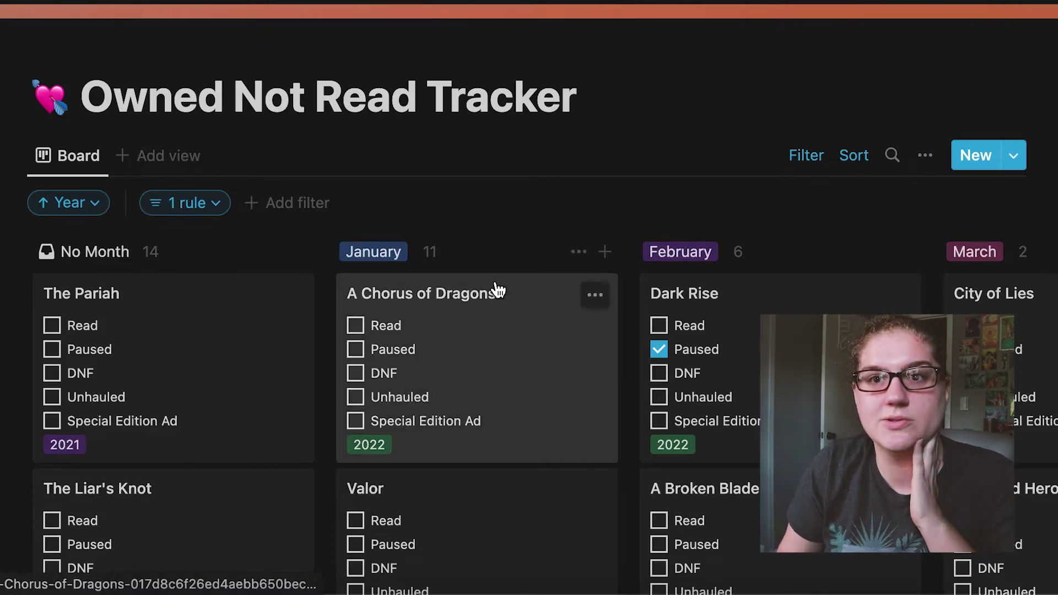
- Examine the book cards in the No Month and January groups down to the end of both lists
scroll(504, 375, down, 10)
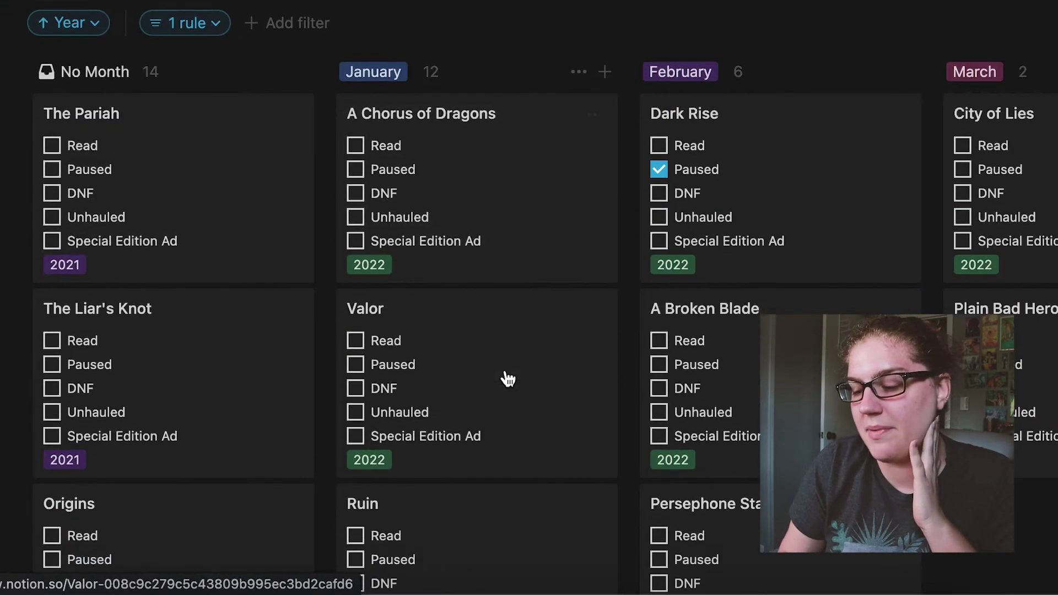
scroll(506, 379, down, 10)
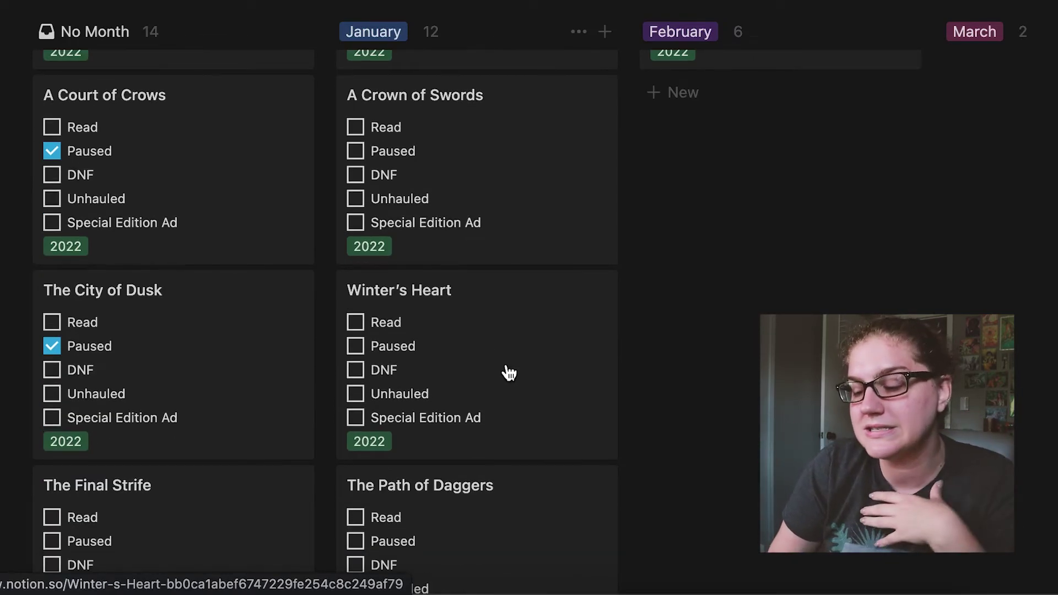
scroll(507, 375, down, 2)
scroll(509, 373, down, 9)
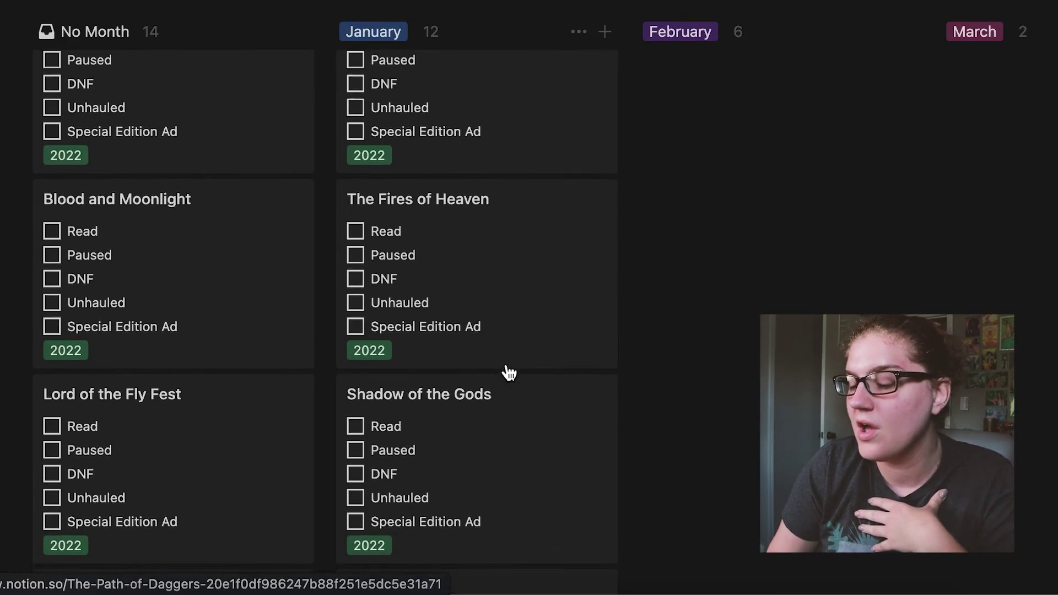
scroll(509, 373, down, 2)
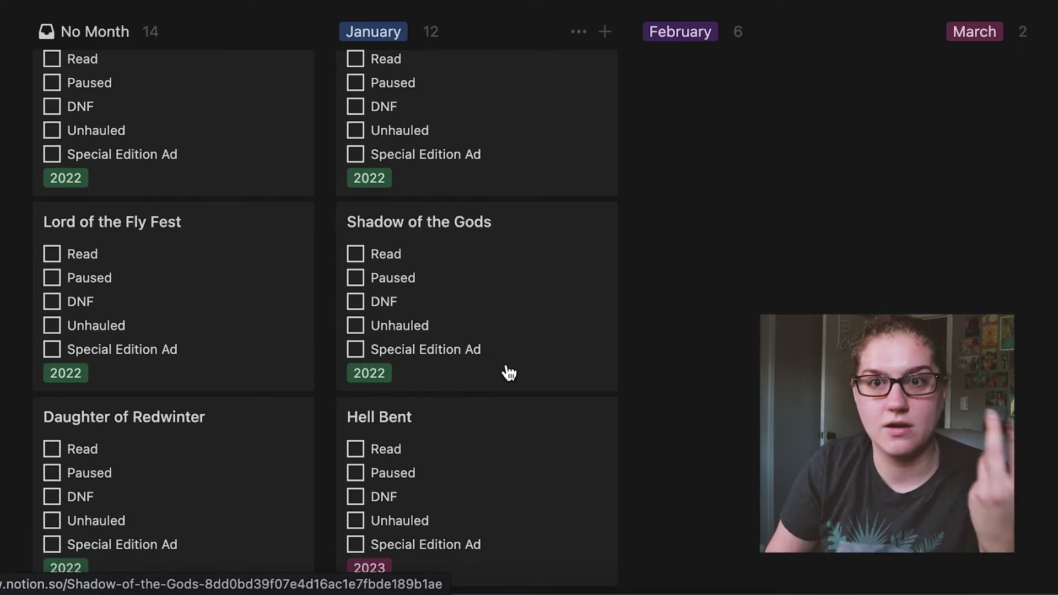
scroll(509, 373, down, 5)
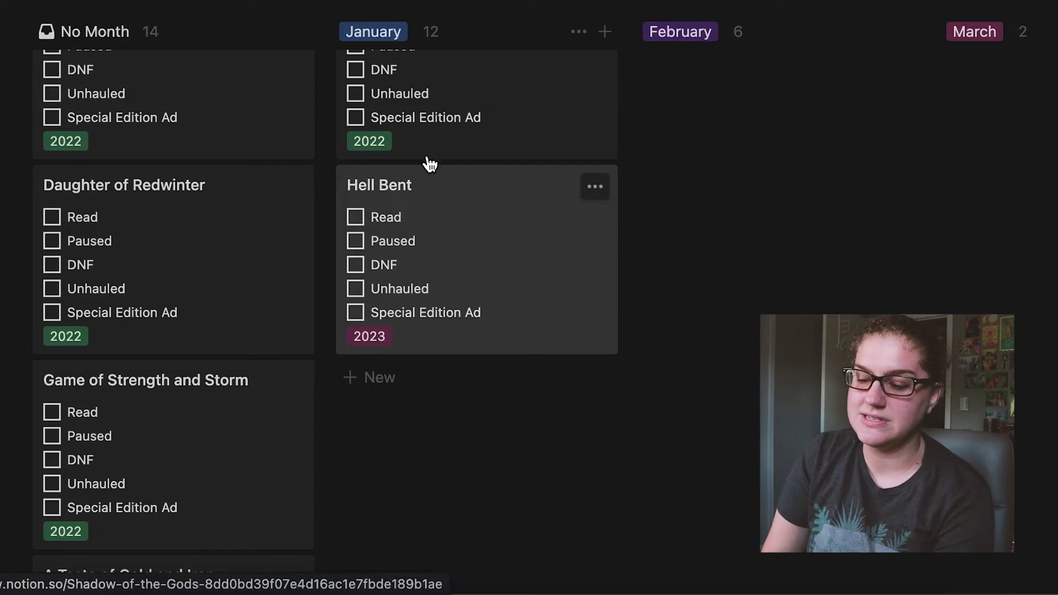
scroll(370, 329, down, 5)
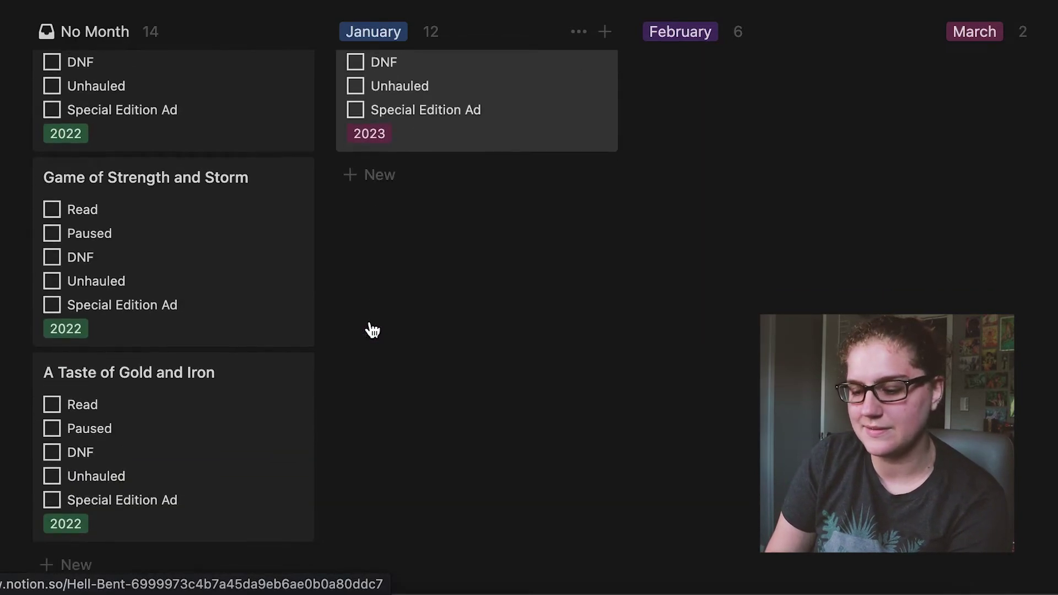
scroll(709, 300, up, 20)
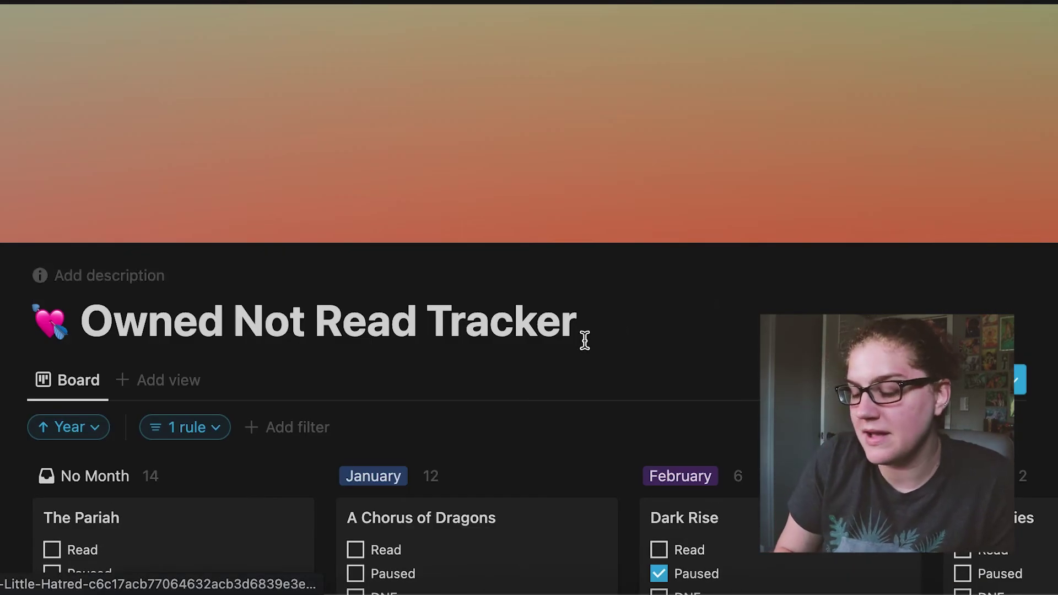
- Examine the book cards in the February through December groups of the Owned Not Read Tracker
scroll(583, 342, down, 5)
scroll(587, 348, right, 3)
scroll(587, 348, right, 10)
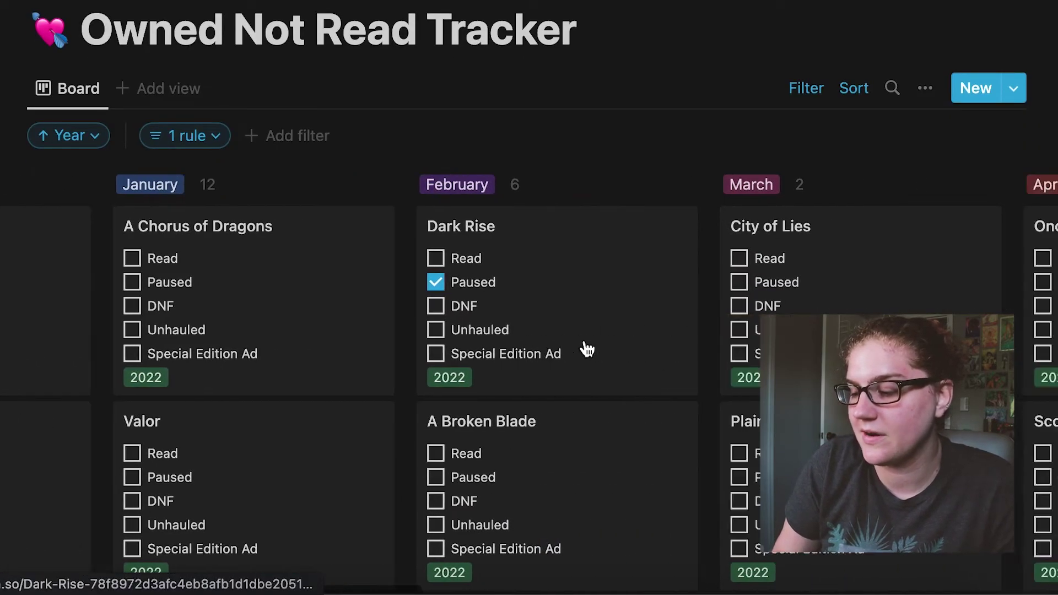
scroll(279, 180, down, 2)
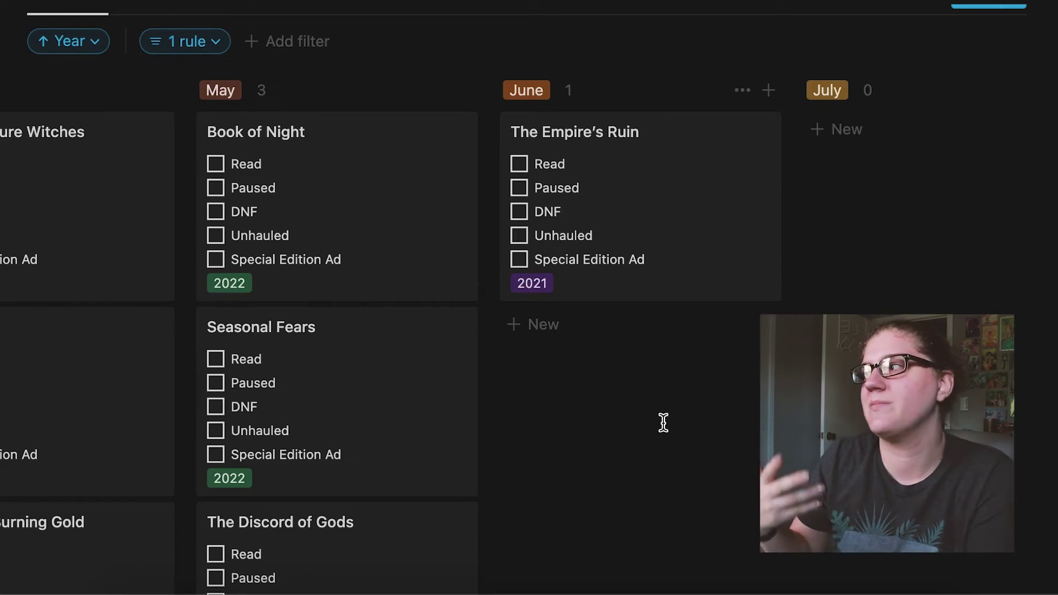
scroll(664, 422, right, 10)
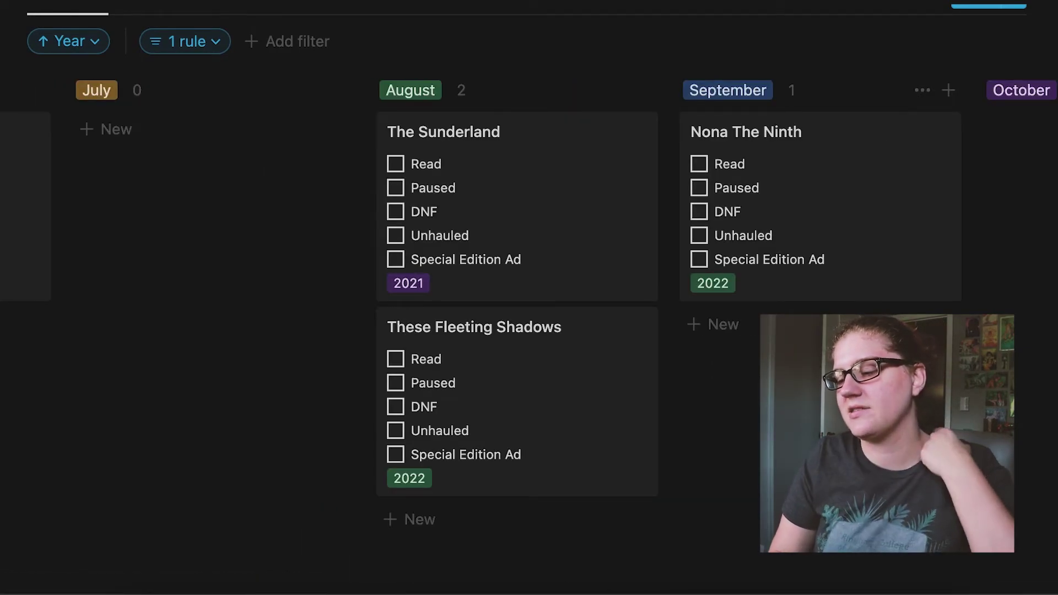
scroll(701, 373, right, 5)
scroll(654, 368, right, 10)
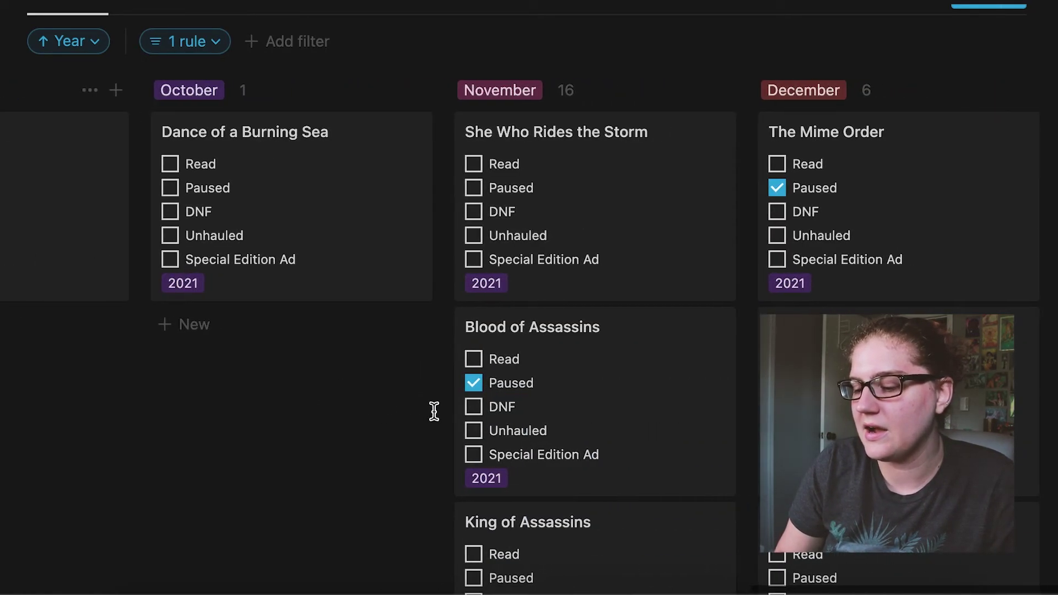
scroll(434, 411, left, 10)
scroll(433, 411, left, 5)
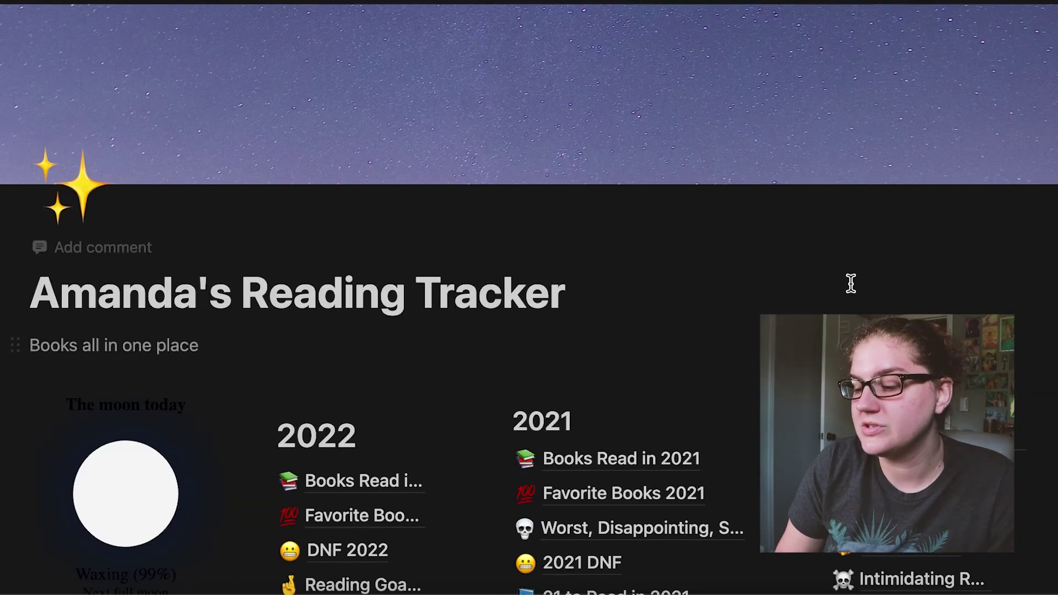
- From the reading tracker dashboard, open the 2022 February page and examine its statistics graphics and book lists
scroll(851, 283, down, 2)
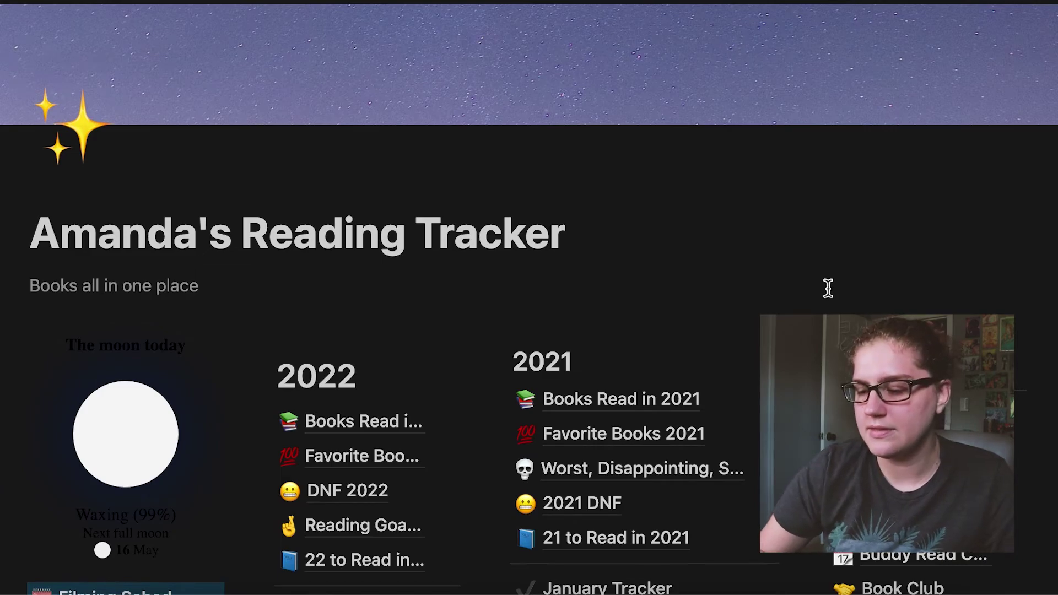
scroll(511, 406, down, 7)
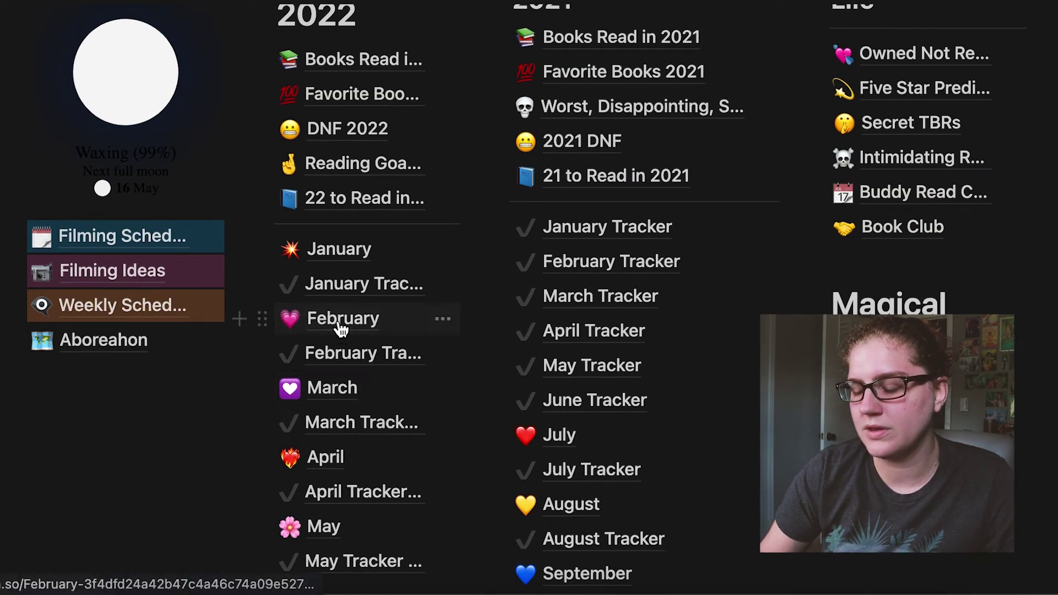
click(338, 320)
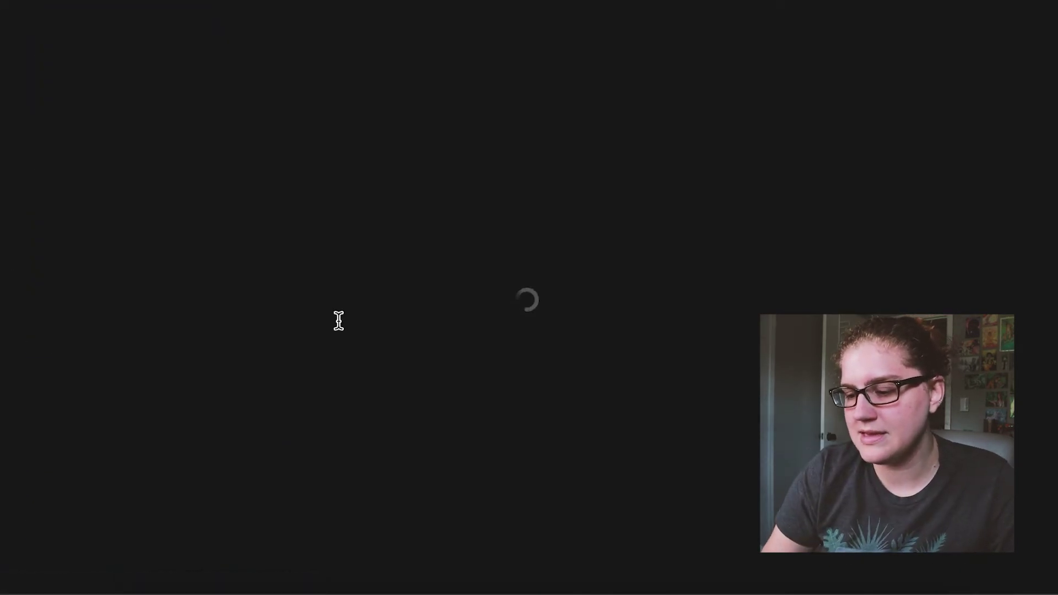
scroll(11, 362, down, 4)
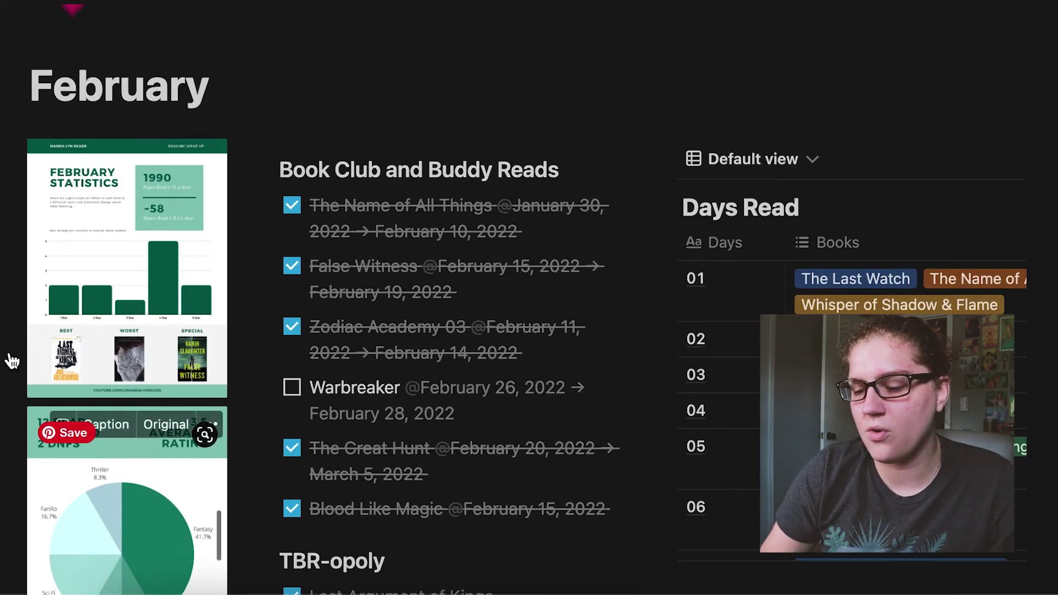
scroll(11, 362, down, 4)
scroll(12, 349, up, 2)
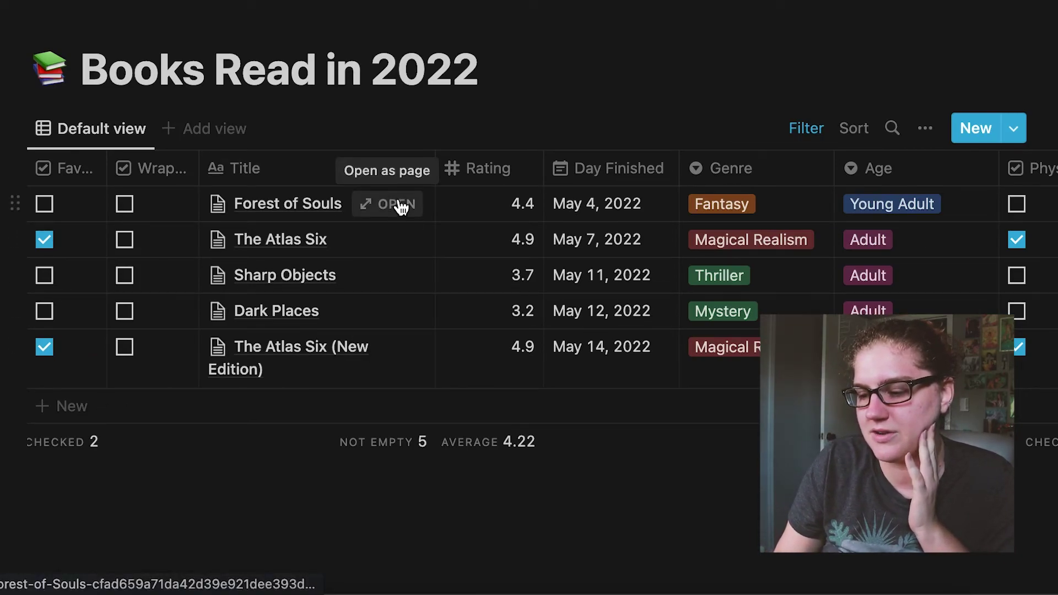
- Open the Forest of Souls entry in Books Read in 2022, examine its category ratings, average and properties, and close it
click(400, 207)
scroll(172, 375, down, 20)
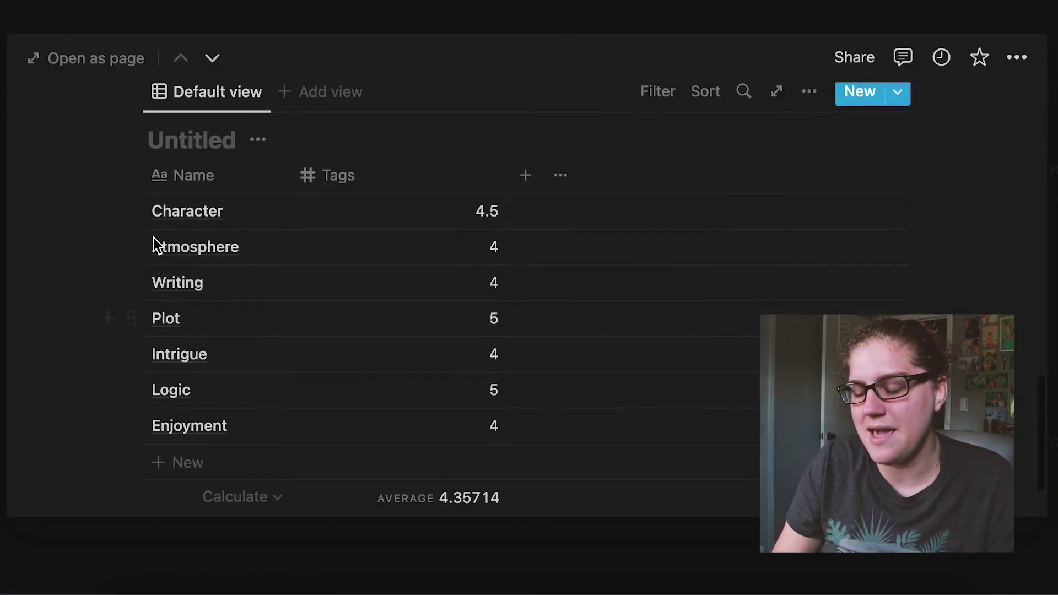
scroll(154, 237, up, 1)
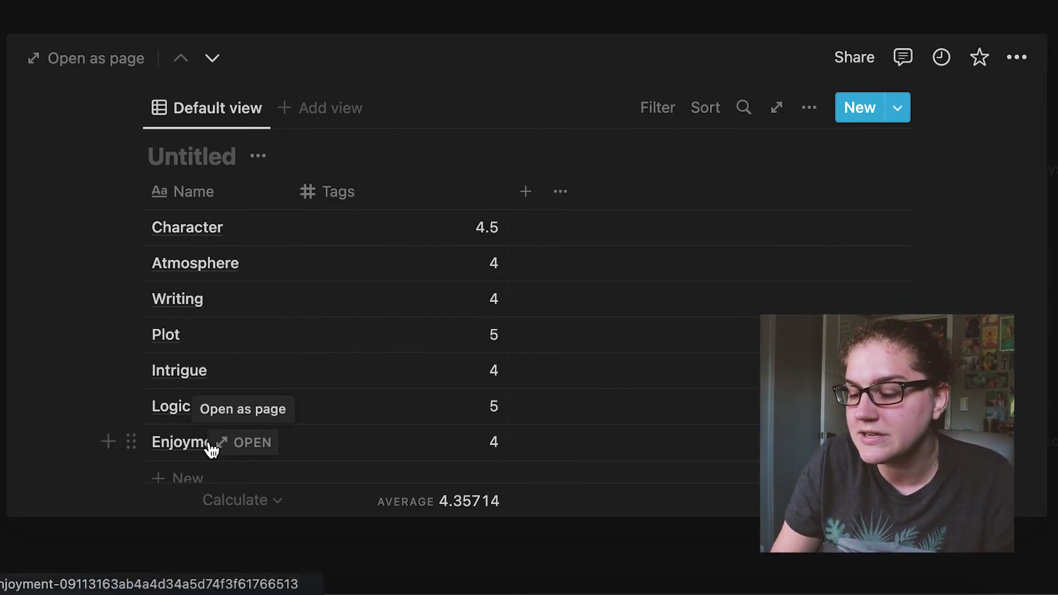
scroll(435, 412, down, 2)
scroll(434, 413, up, 6)
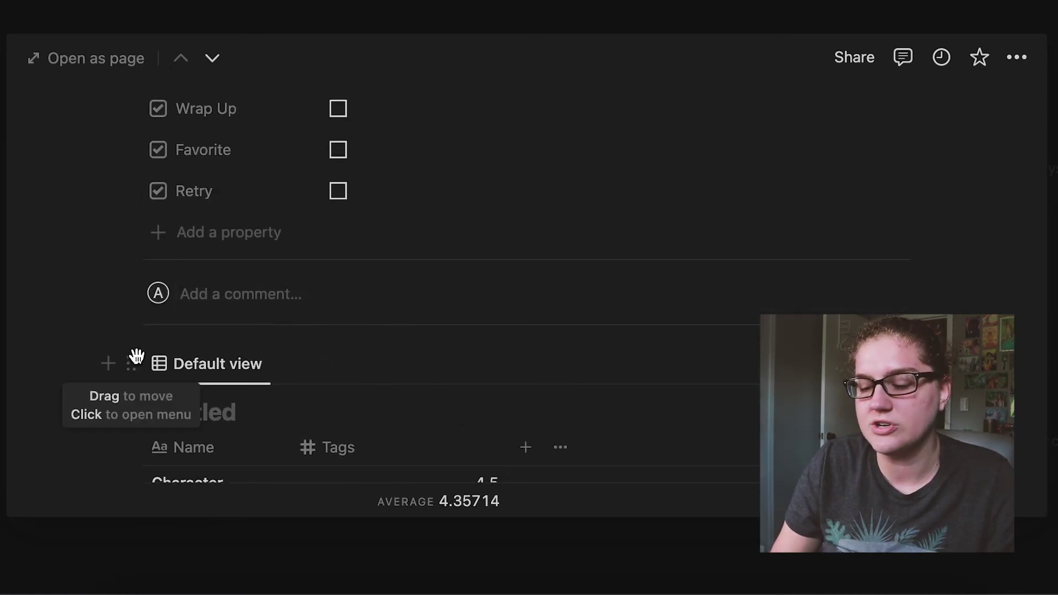
scroll(97, 399, down, 5)
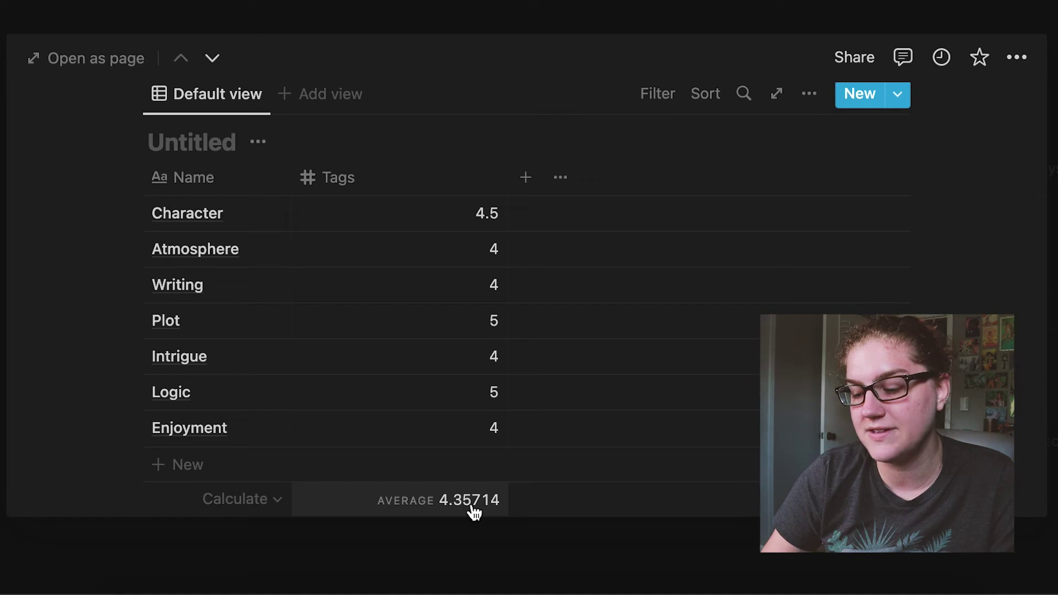
scroll(341, 300, up, 10)
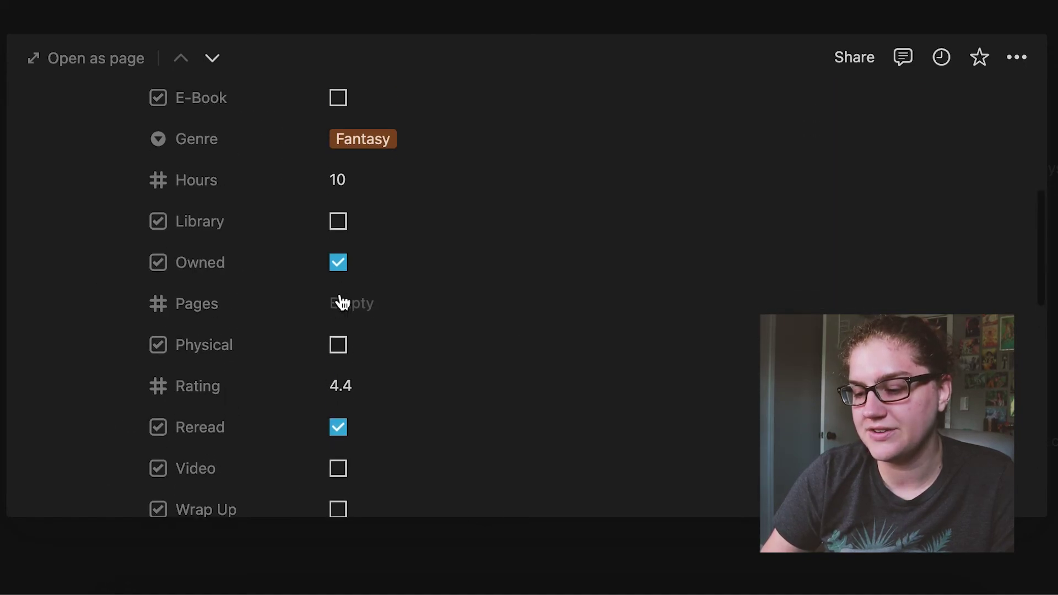
scroll(340, 302, up, 1)
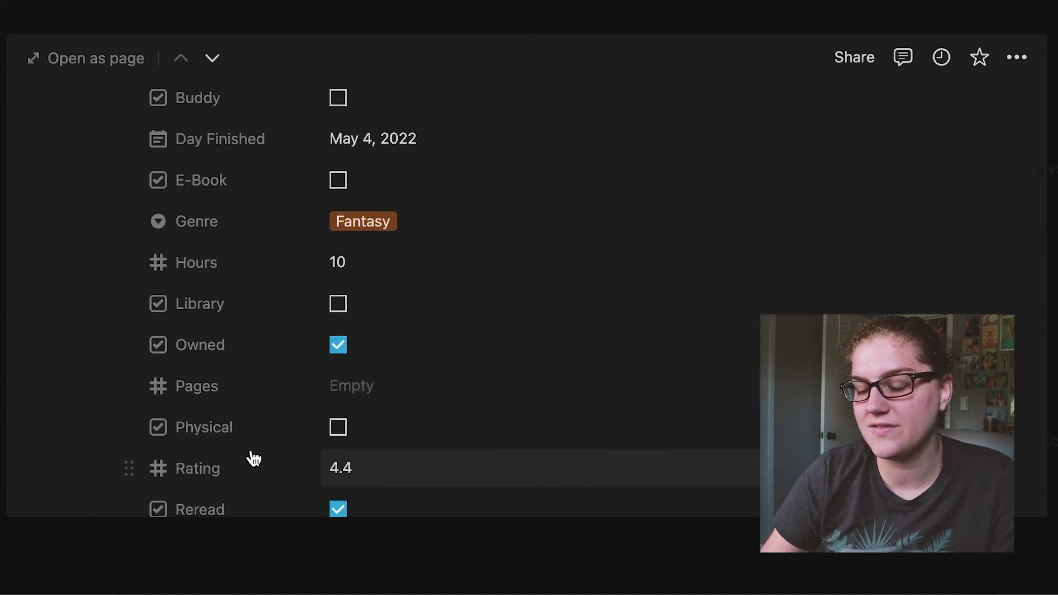
click(2, 300)
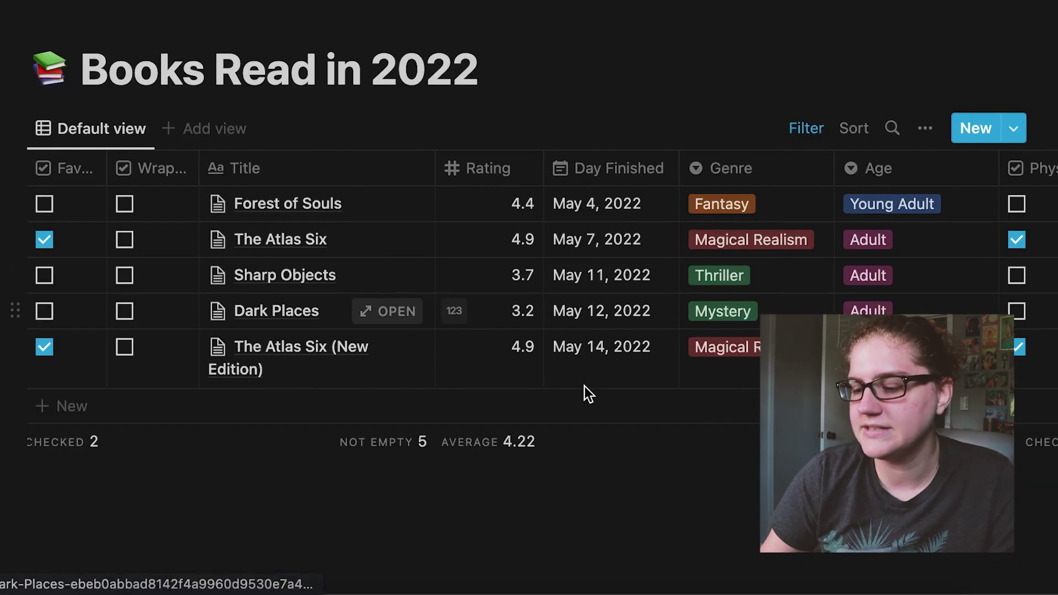